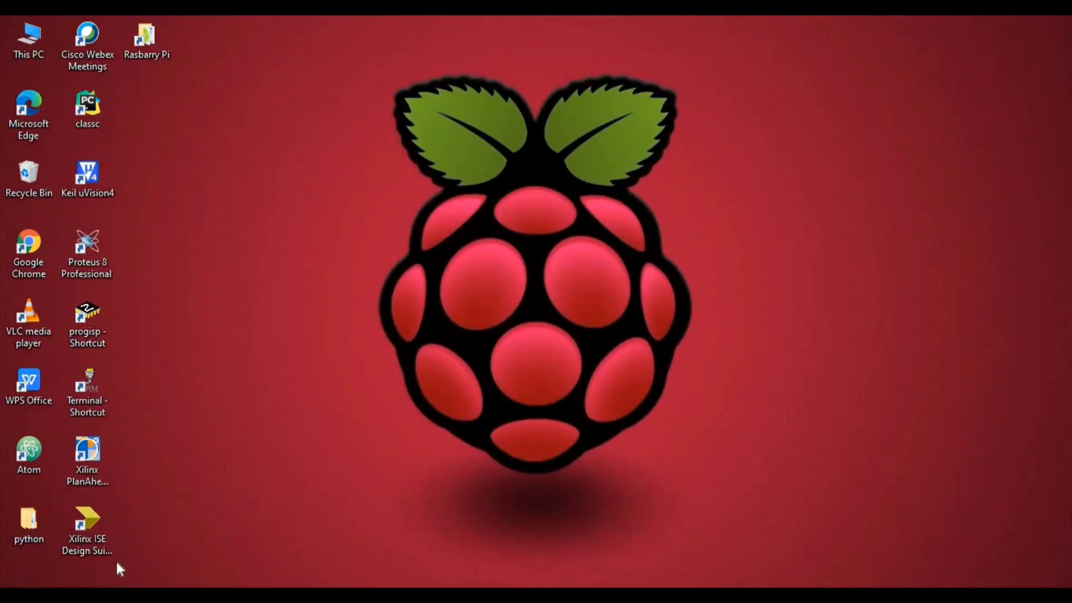
Launch Google Chrome maximized and go to raspberrypi.org
double_click(22, 263)
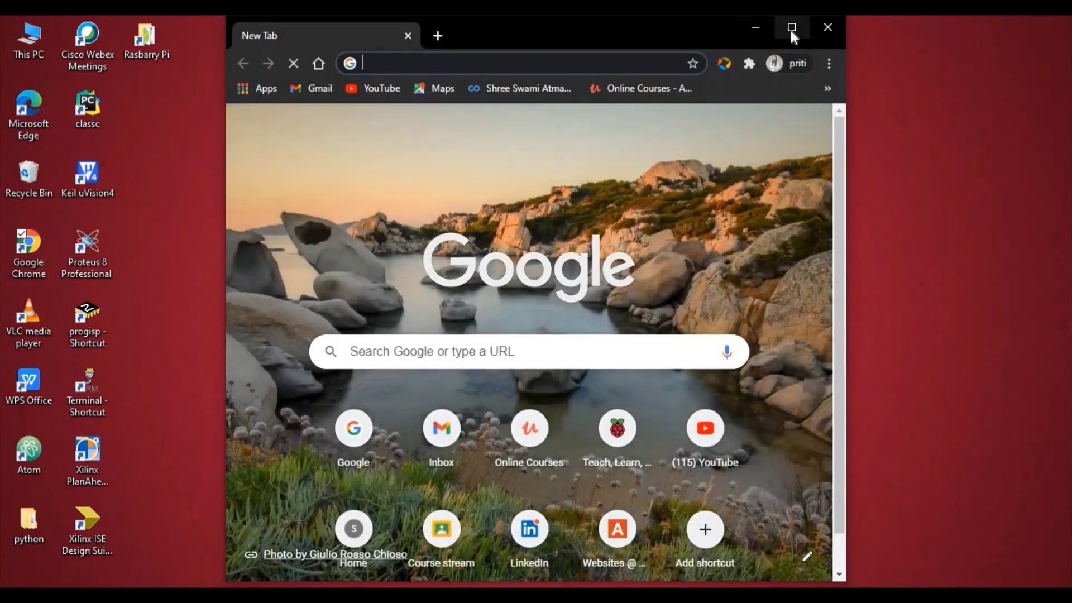
left_click(790, 28)
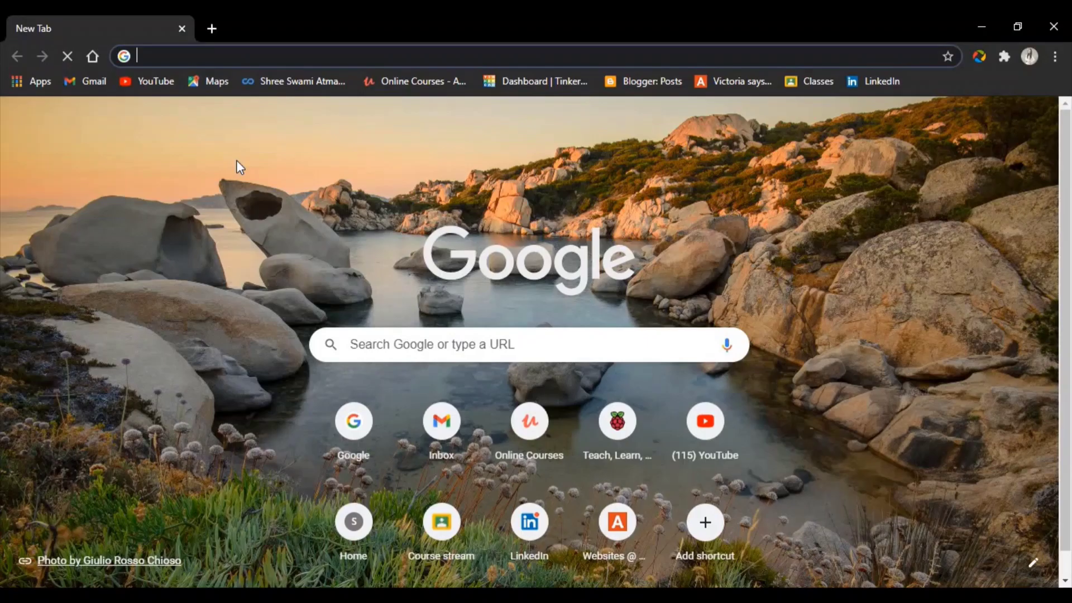
type("raspberr")
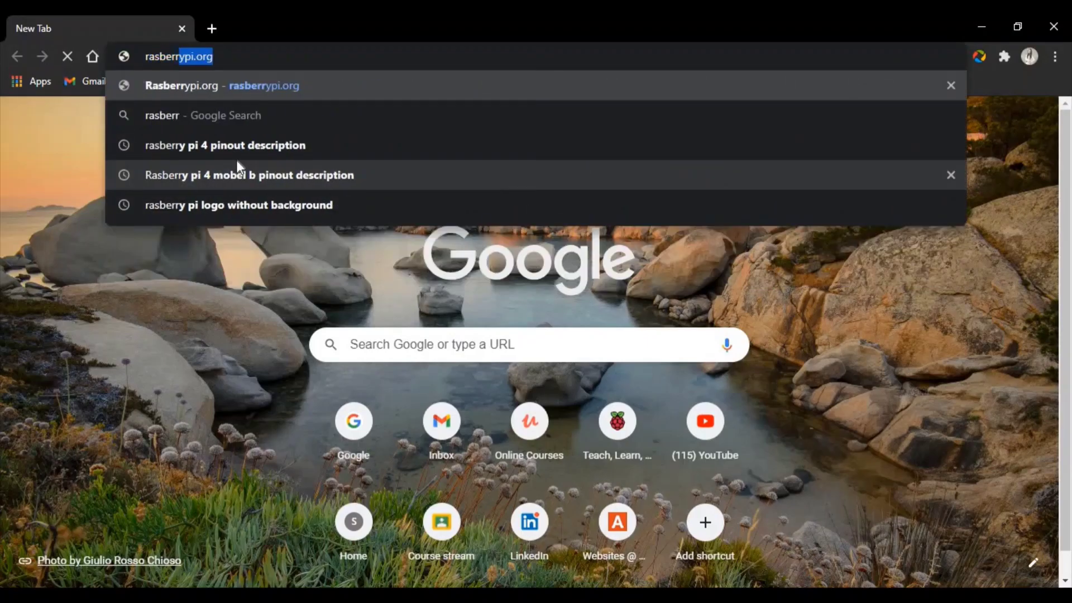
key("Return")
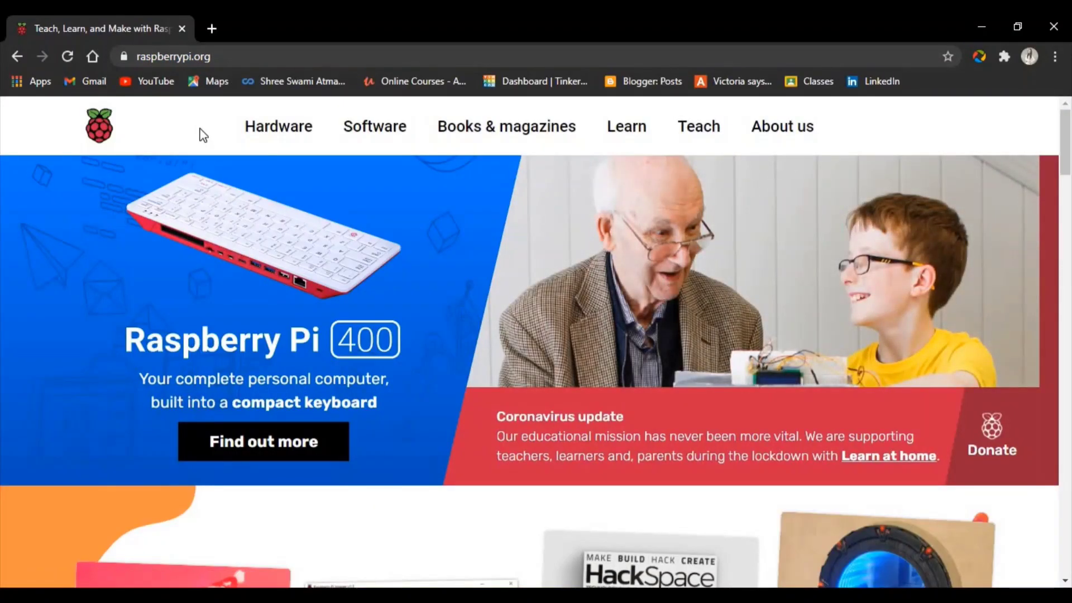
From Software > Raspberry Pi OS, download the 2,949 MB desktop-and-recommended-software image
mouse_move(362, 137)
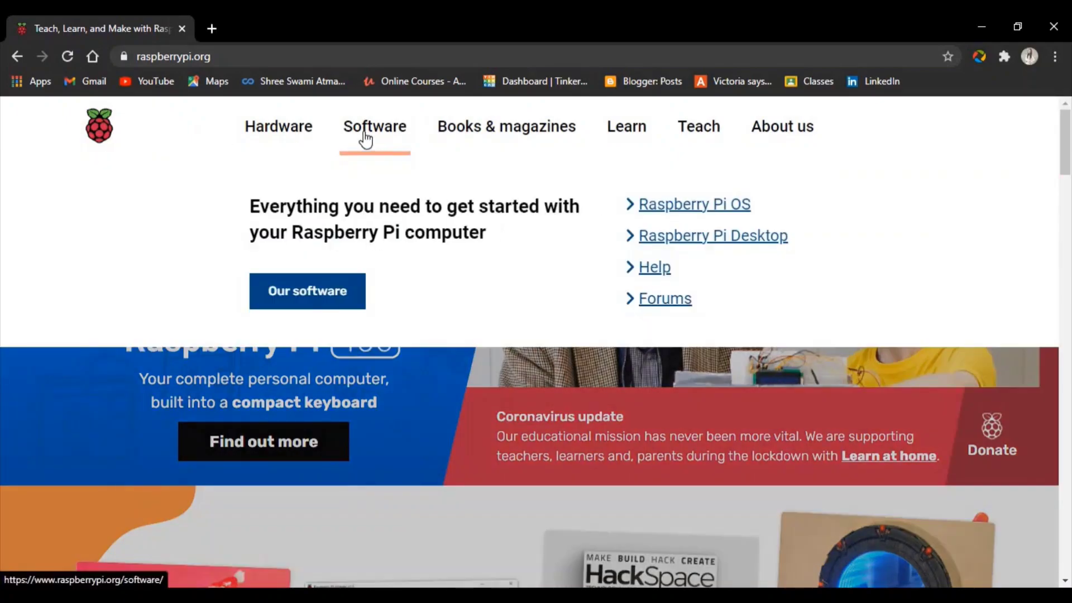
left_click(688, 211)
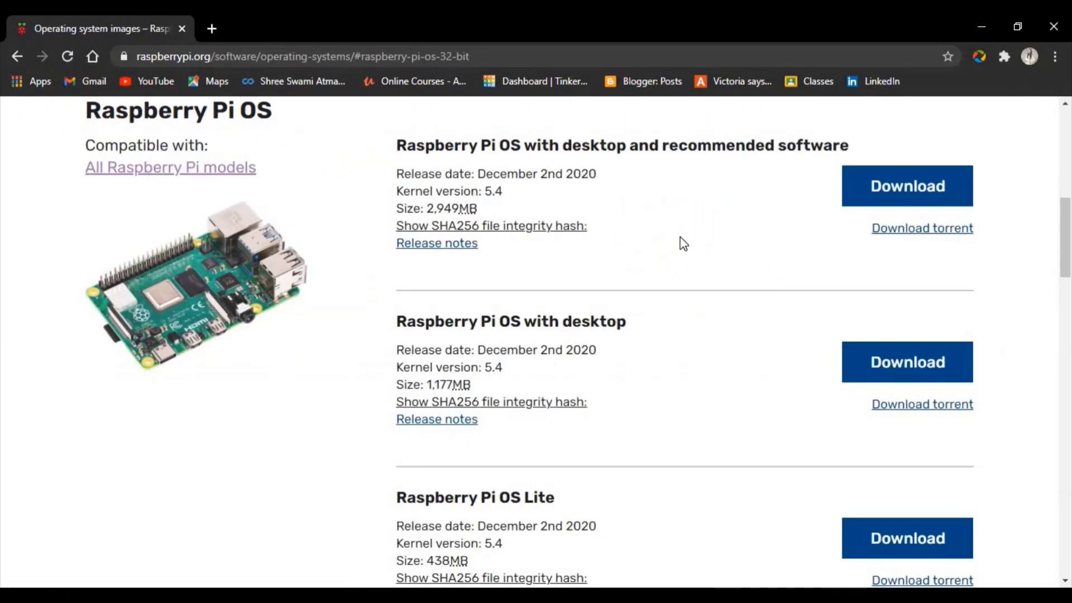
scroll(674, 265, "up", 2)
scroll(667, 299, "down", 1)
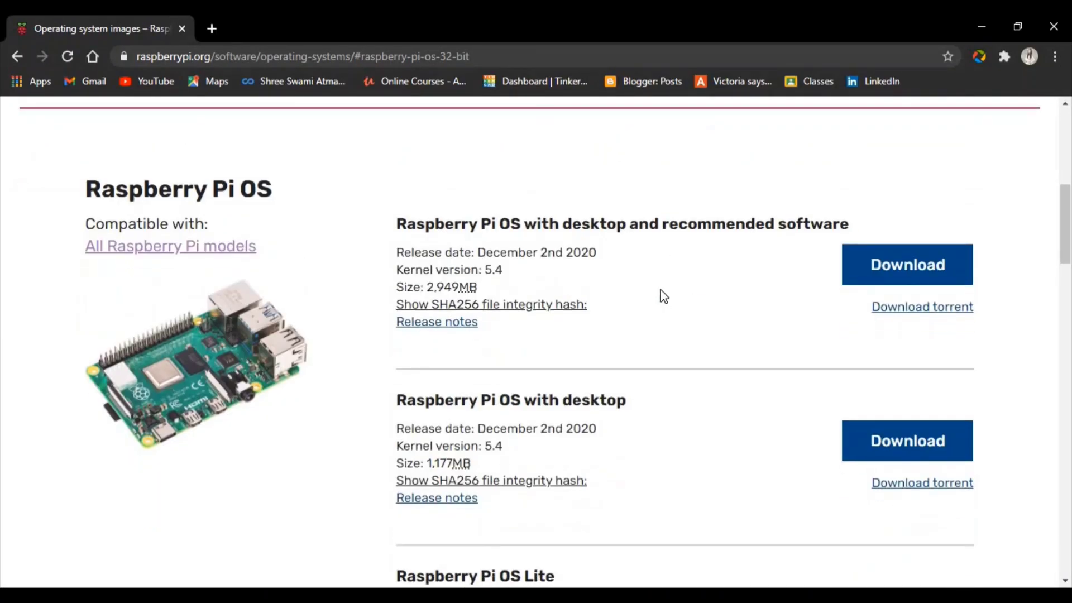
scroll(657, 278, "down", 1)
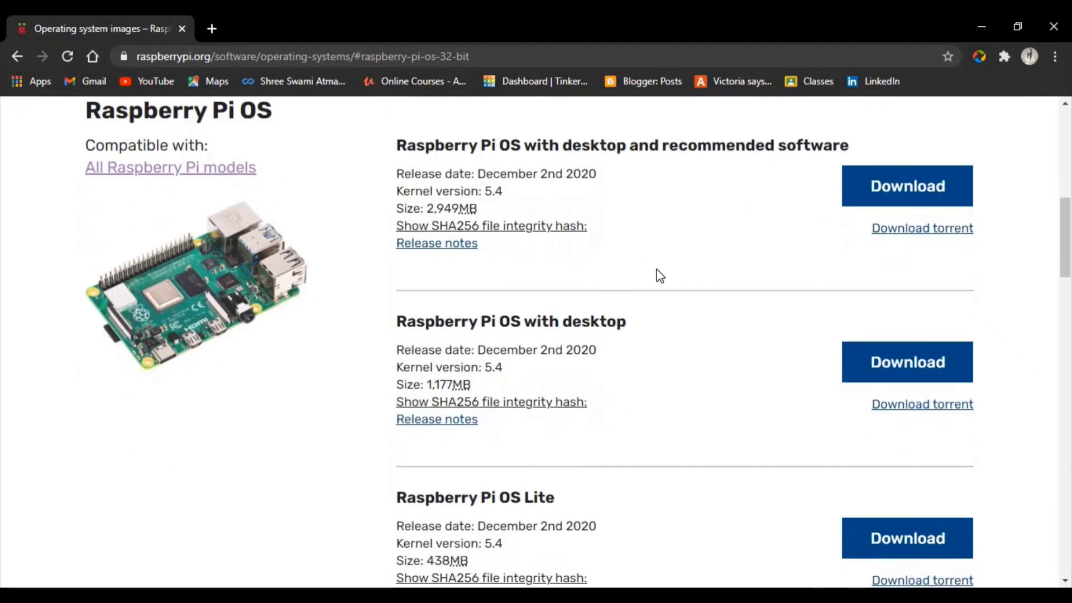
scroll(659, 275, "down", 1)
scroll(634, 272, "up", 1)
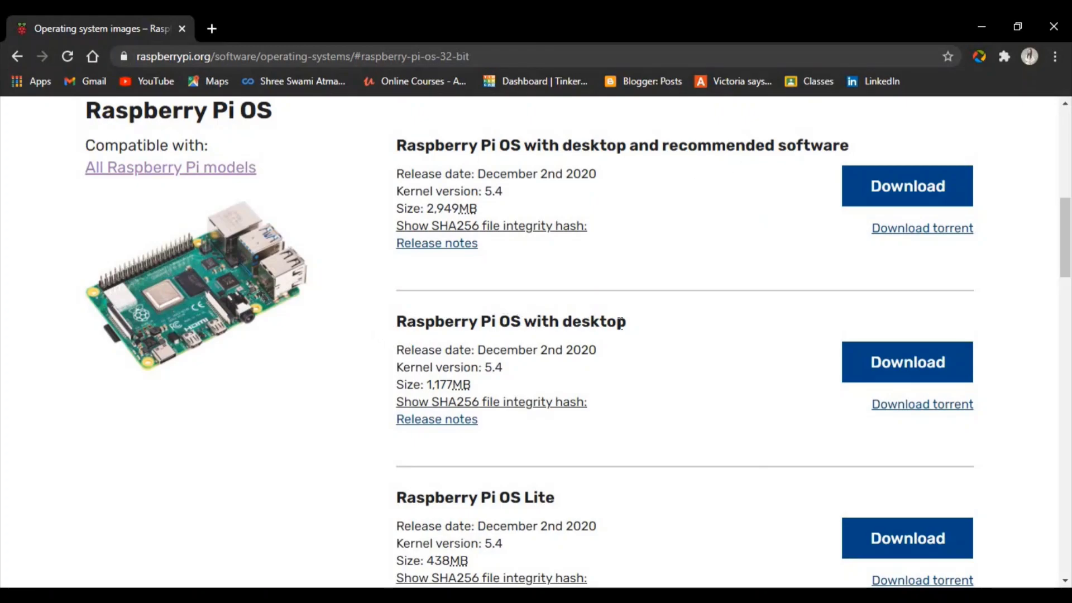
scroll(439, 407, "down", 2)
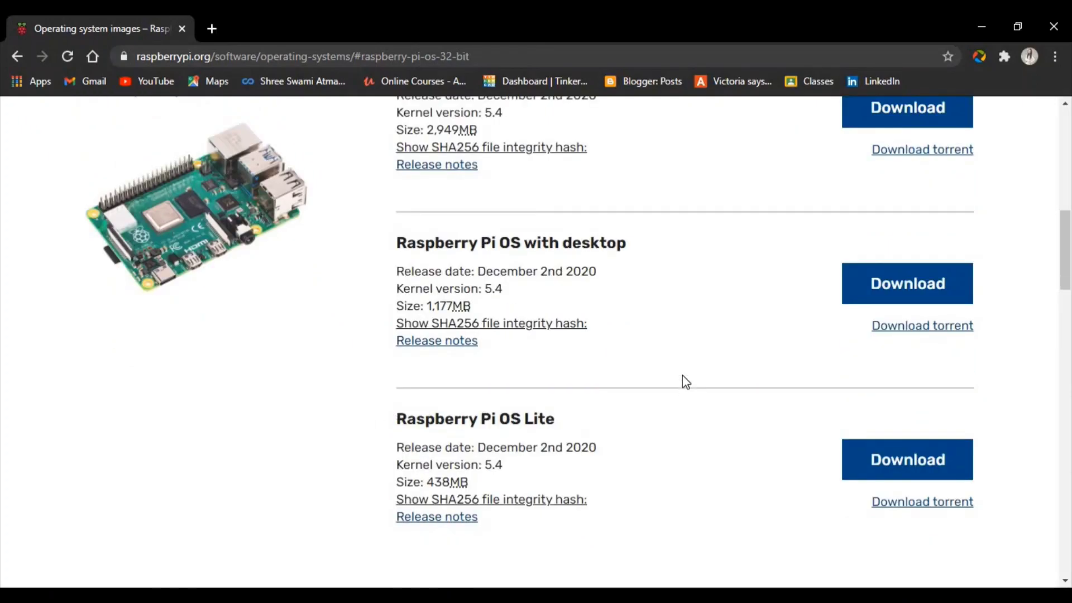
scroll(682, 375, "up", 2)
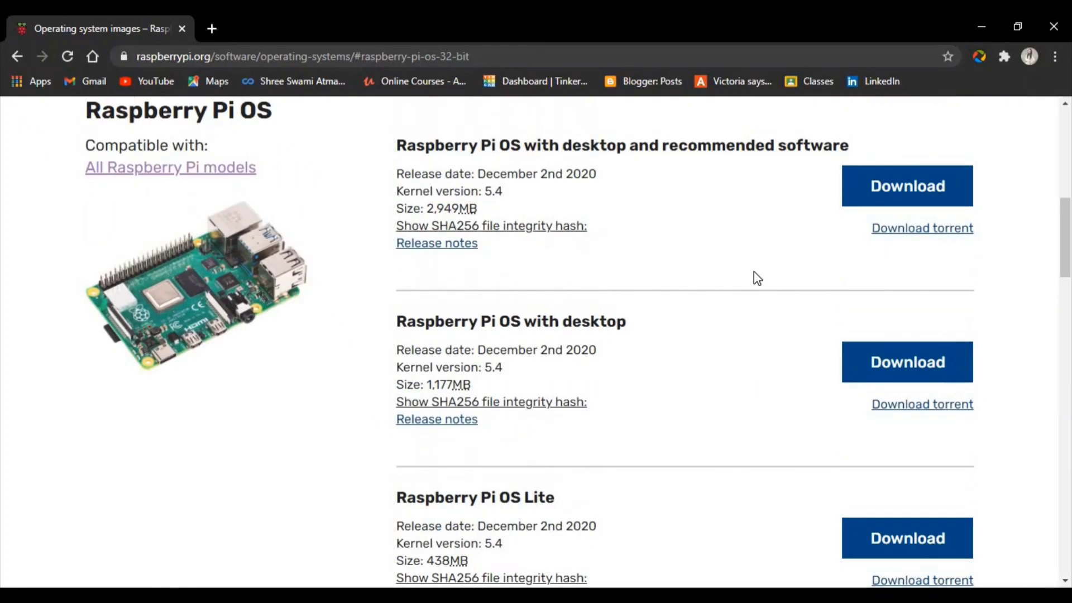
left_click(902, 192)
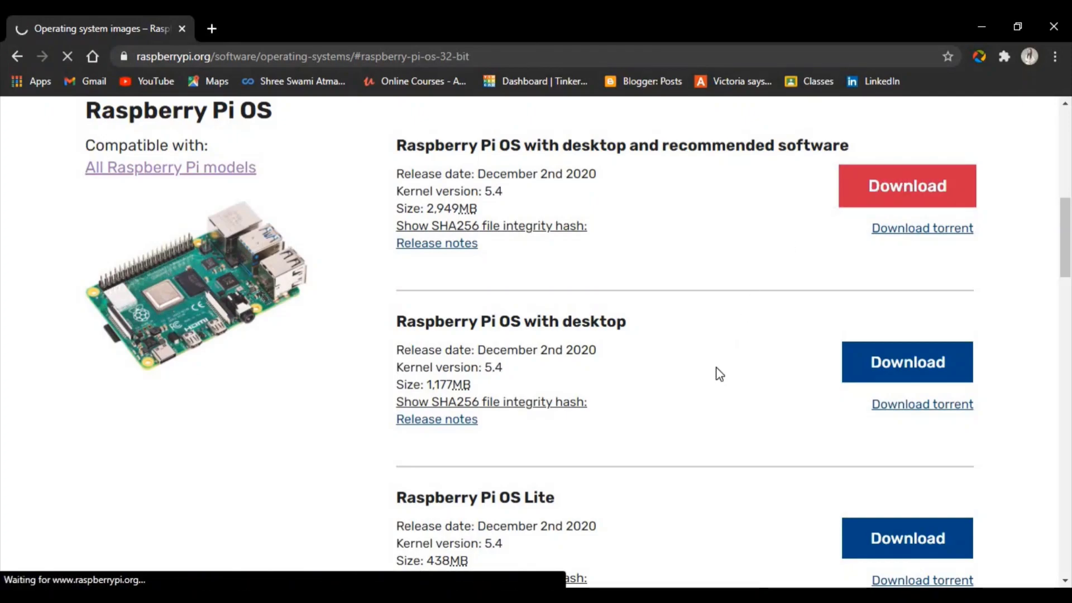
Go to sdcard.org in a new tab
left_click(212, 28)
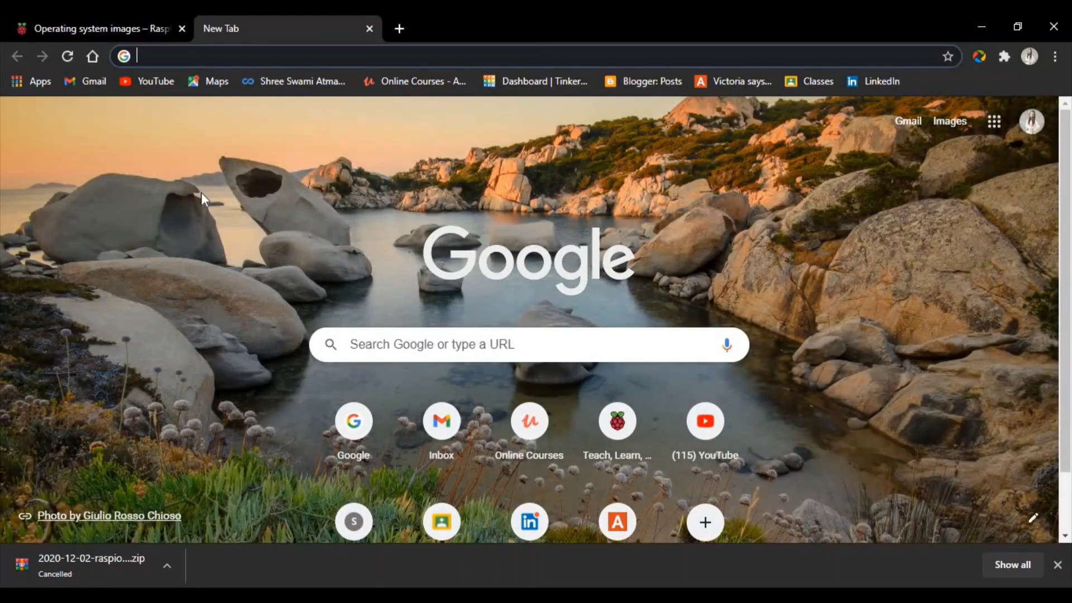
type("sdcard")
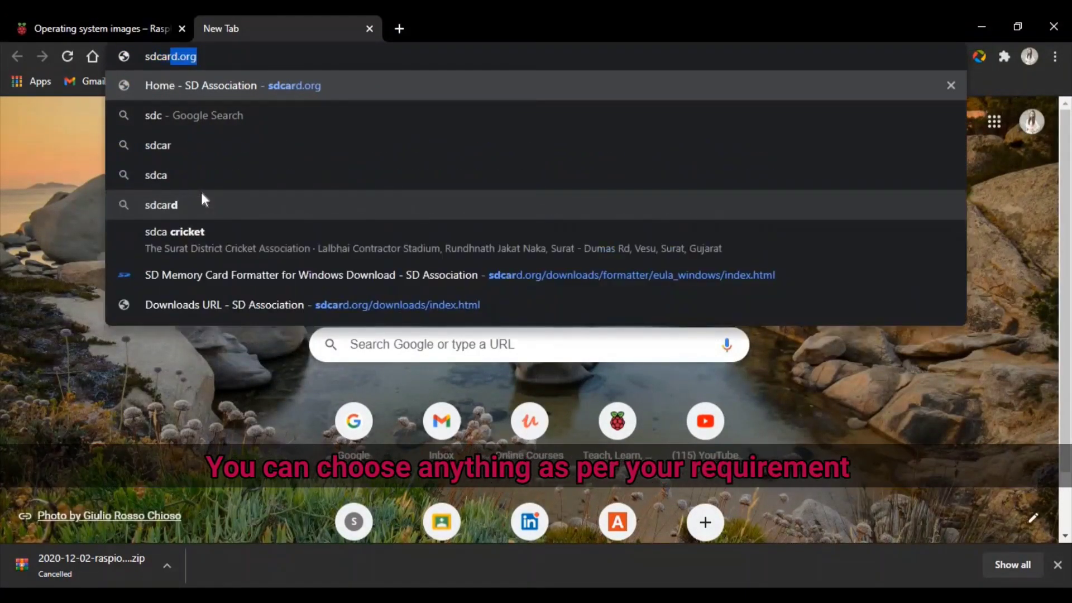
type(".org")
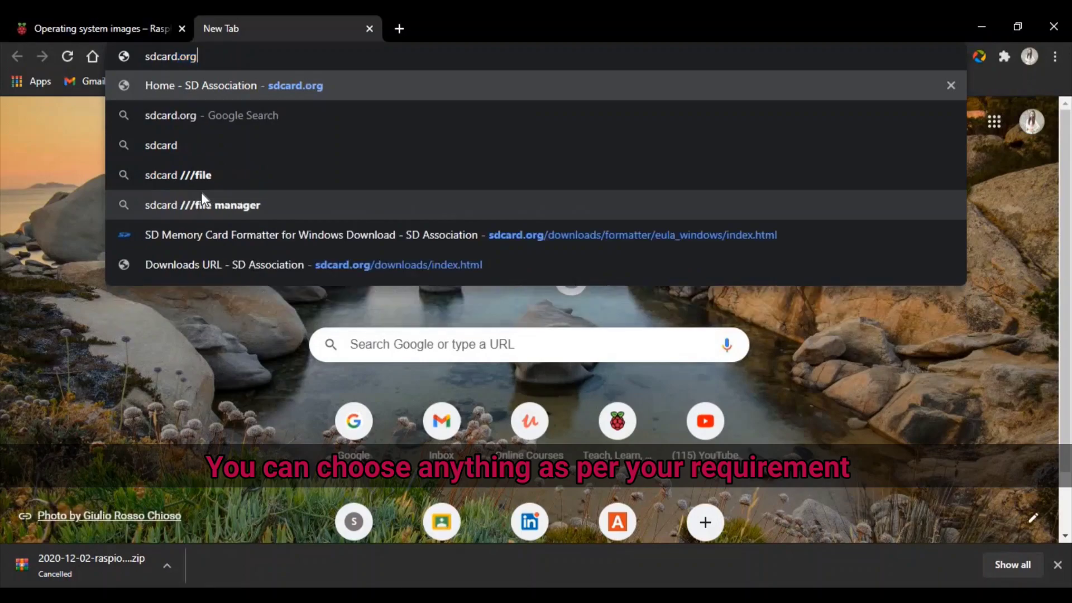
key("Return")
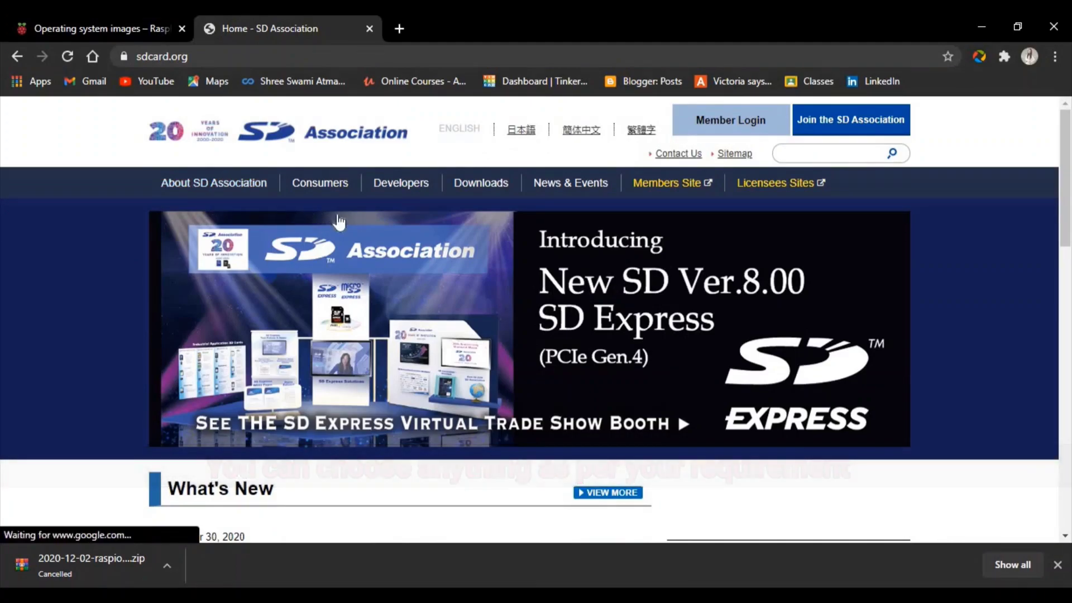
Download the SD Memory Card Formatter for Windows, accepting the licence agreement
mouse_move(500, 187)
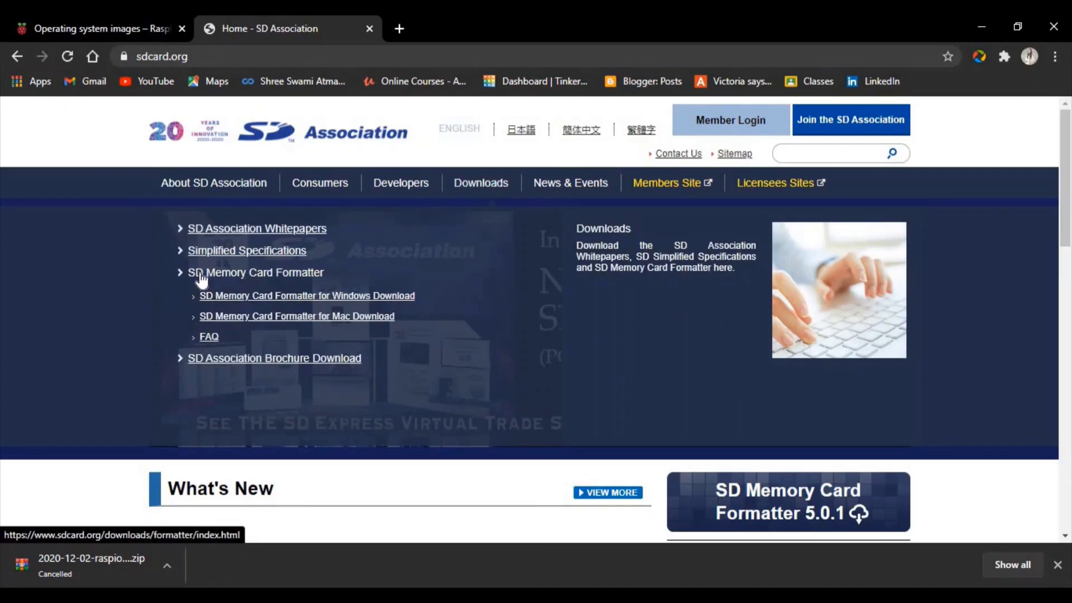
left_click(277, 276)
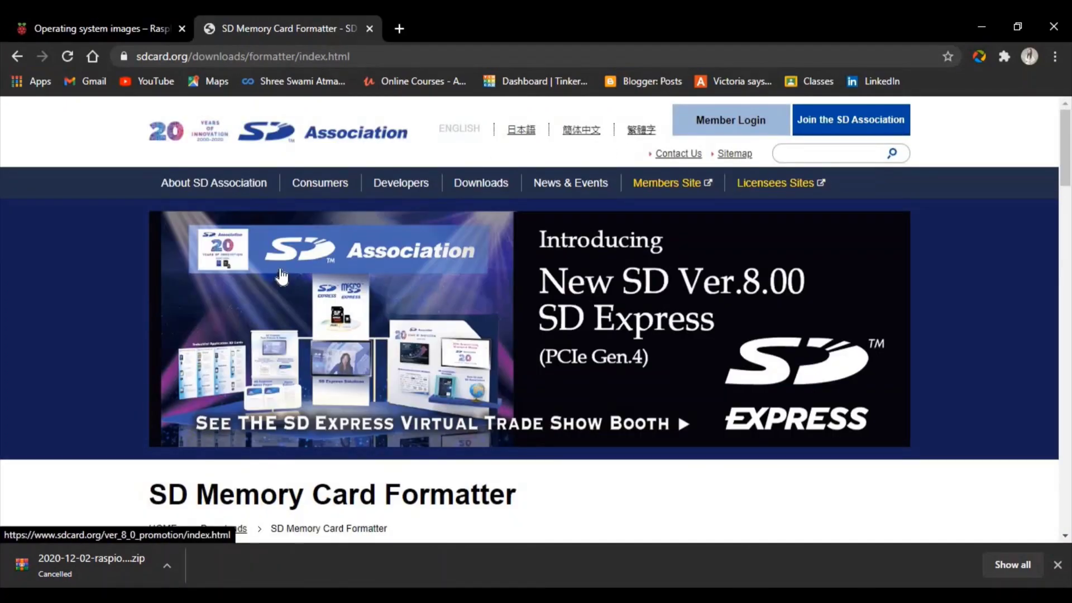
scroll(280, 275, "down", 7)
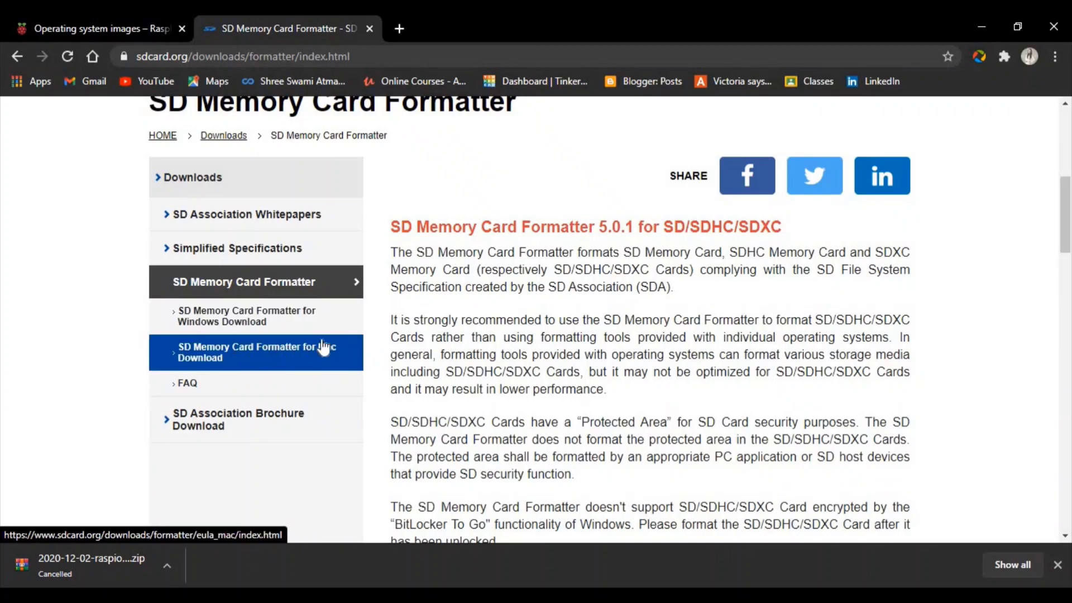
left_click(288, 322)
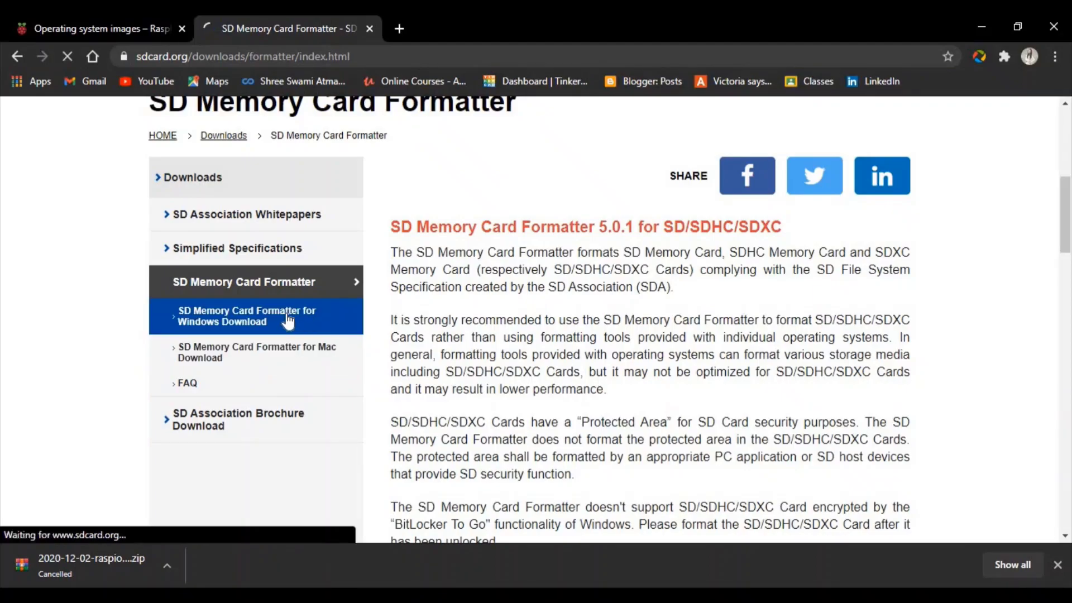
scroll(459, 329, "down", 15)
scroll(459, 329, "down", 20)
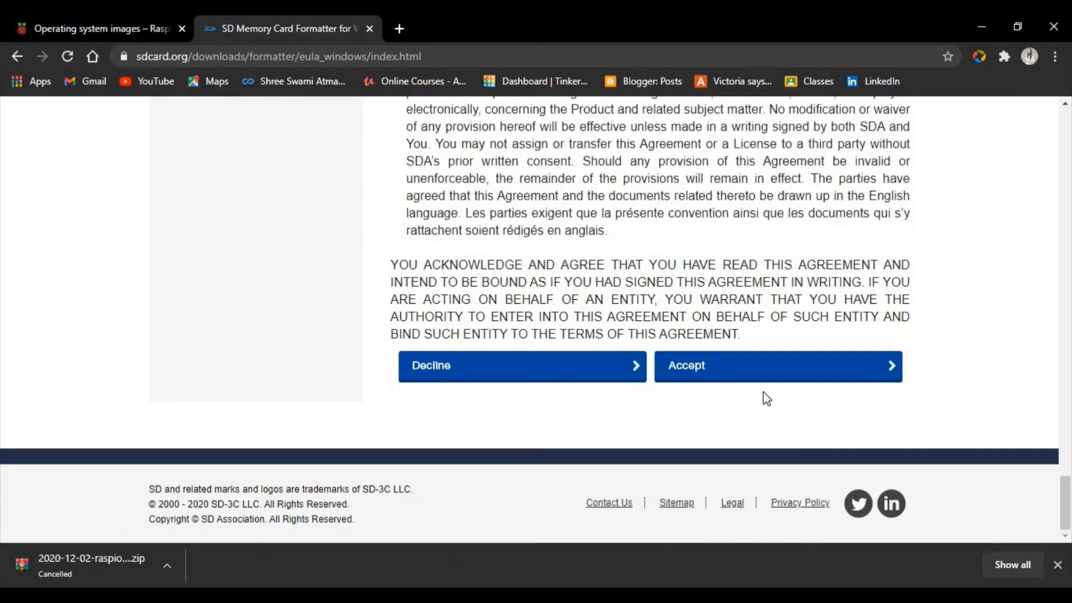
left_click(728, 377)
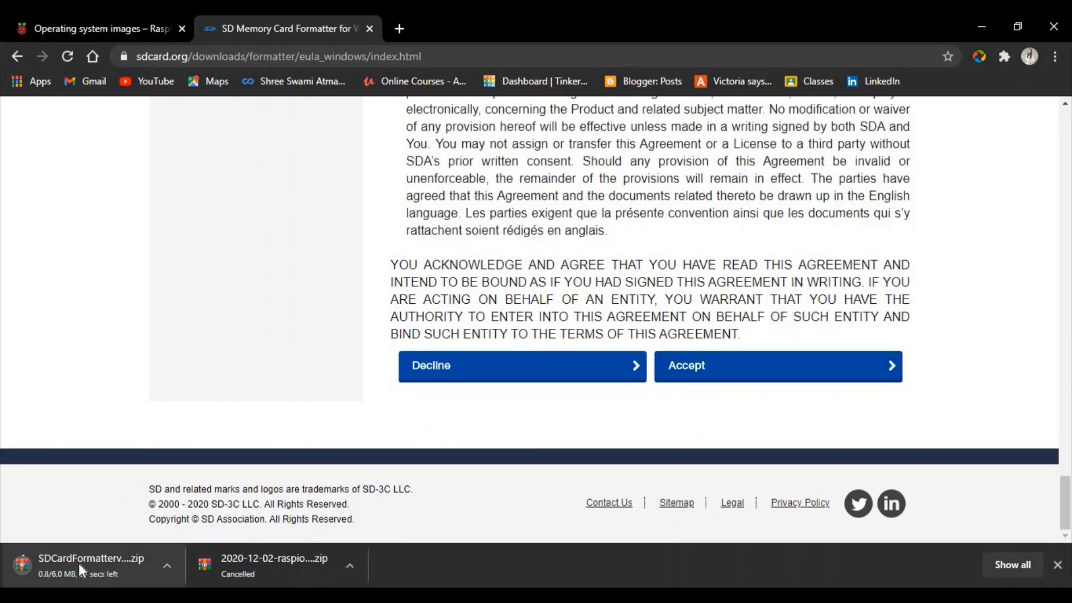
Search 'etcher' in a new tab and download balenaEtcher for Windows (x86|x64)
left_click(398, 28)
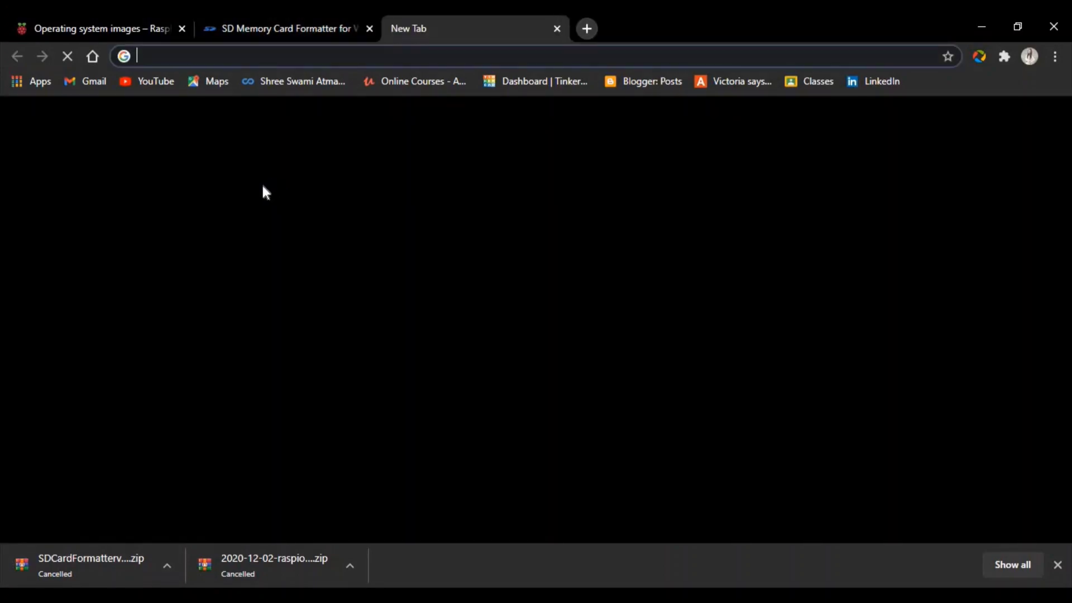
type("etcher")
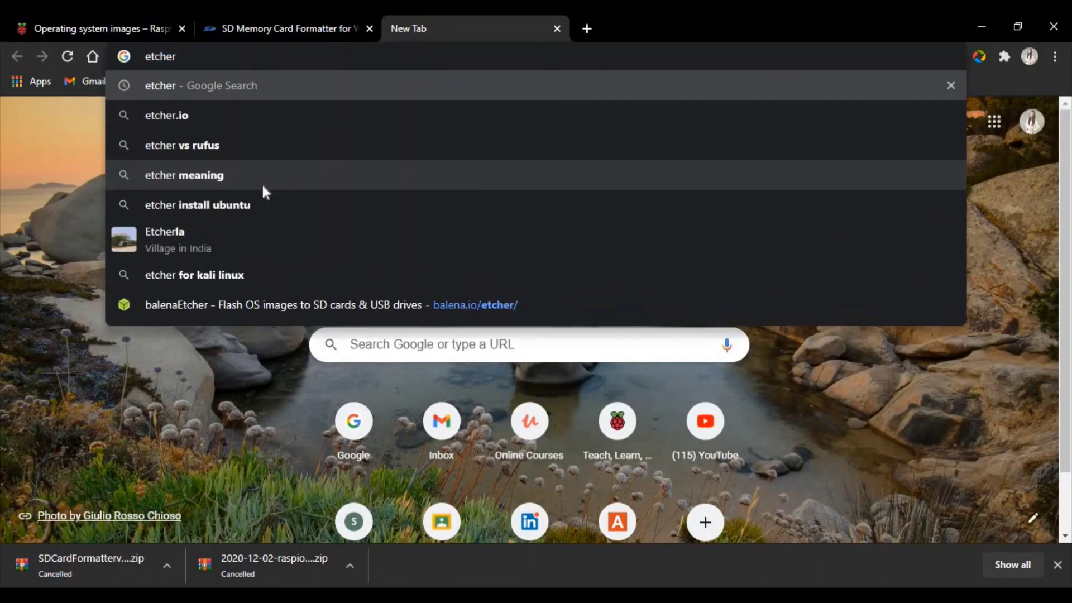
key("Return")
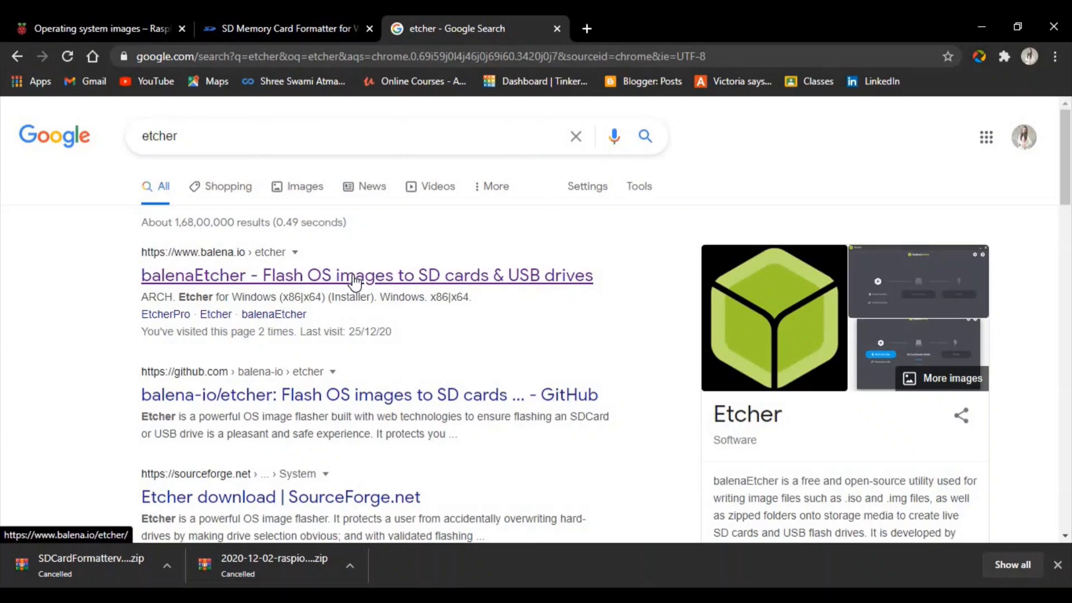
left_click(351, 279)
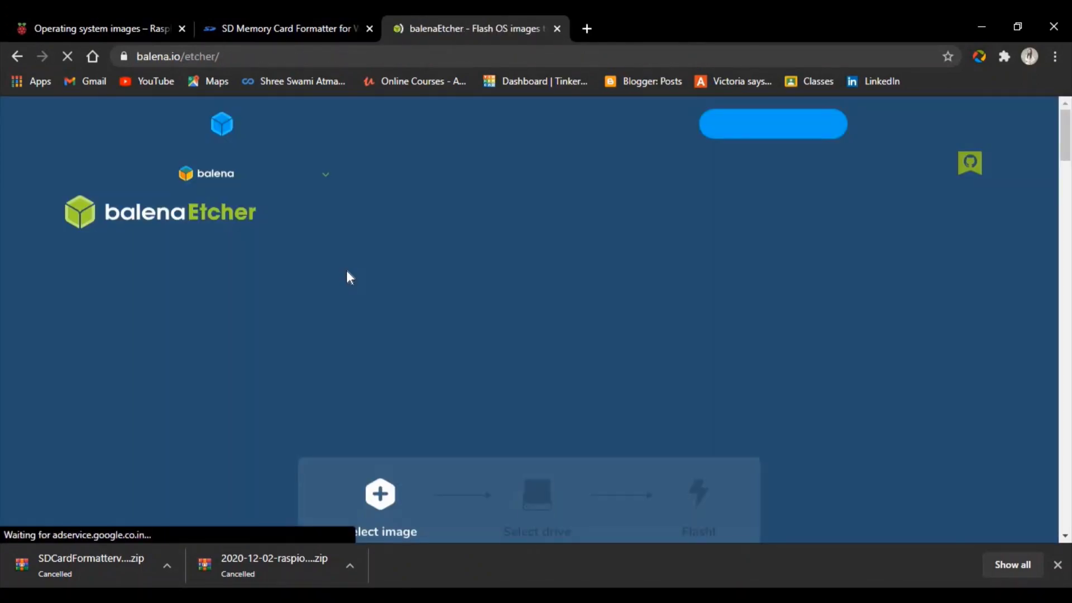
scroll(798, 286, "down", 3)
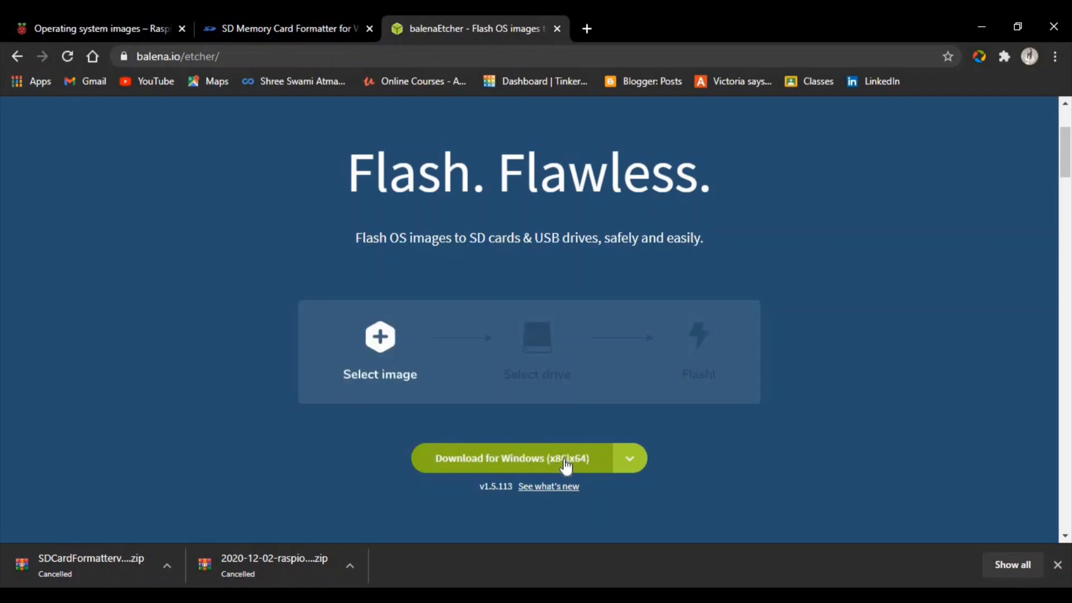
scroll(596, 466, "down", 3)
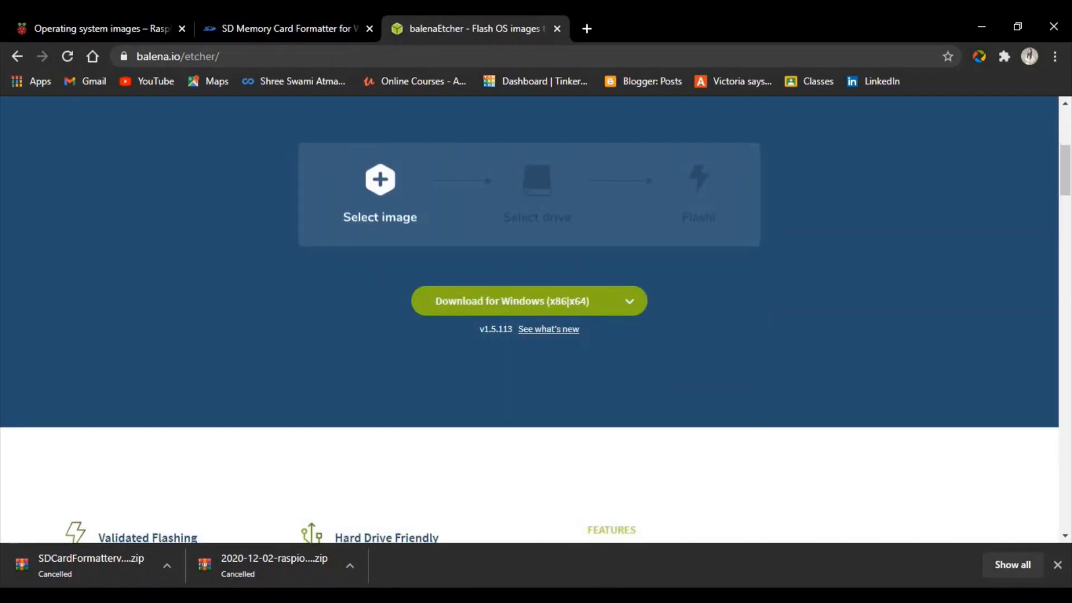
left_click(592, 305)
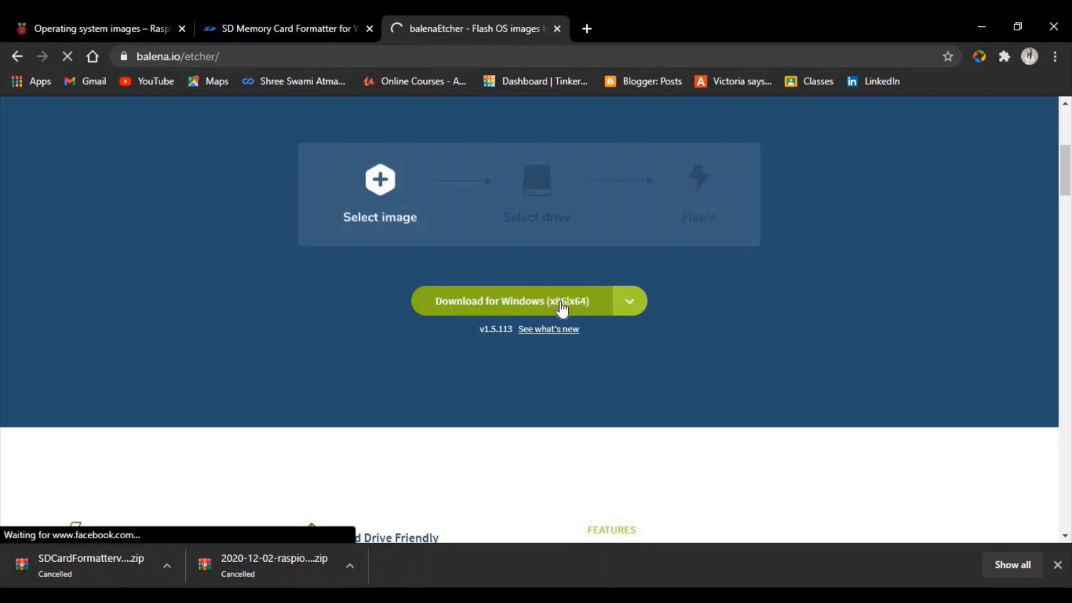
Search Google for 'advance ip scanner' in a new tab
left_click(587, 28)
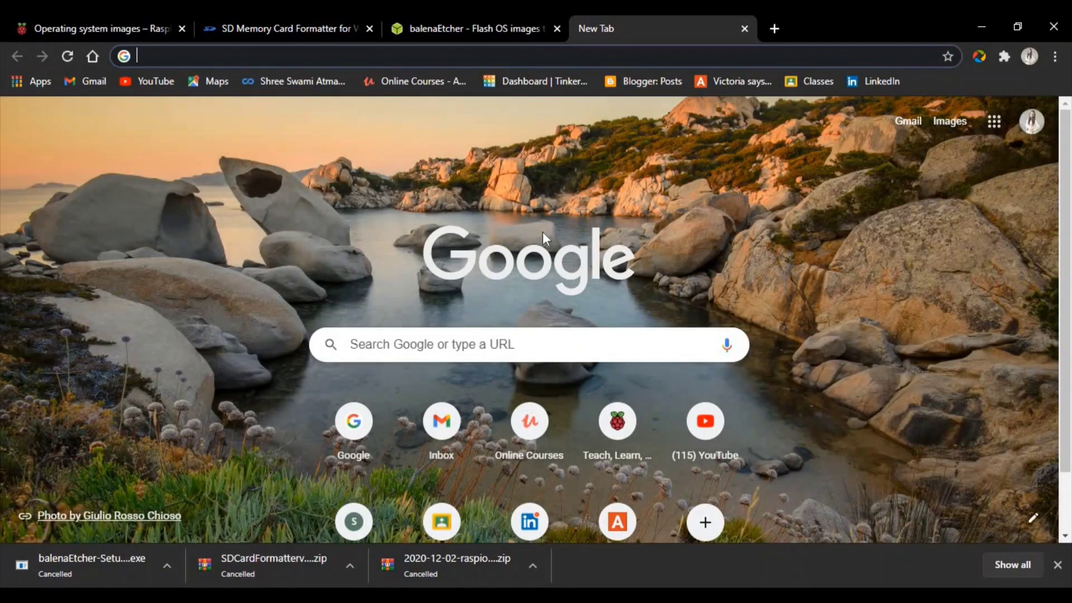
type("advance ip scanner")
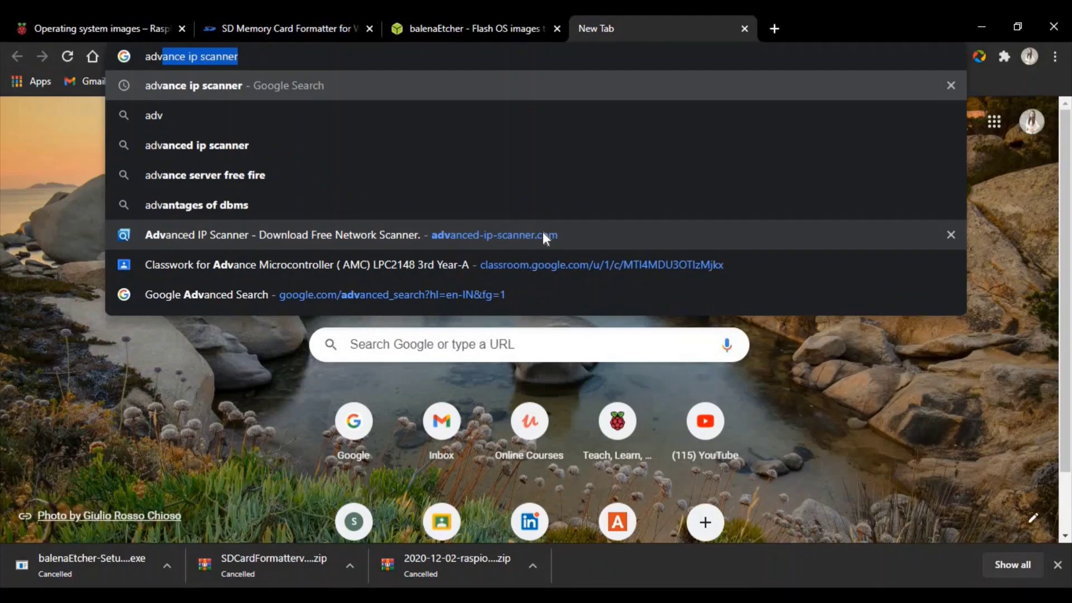
key("Right")
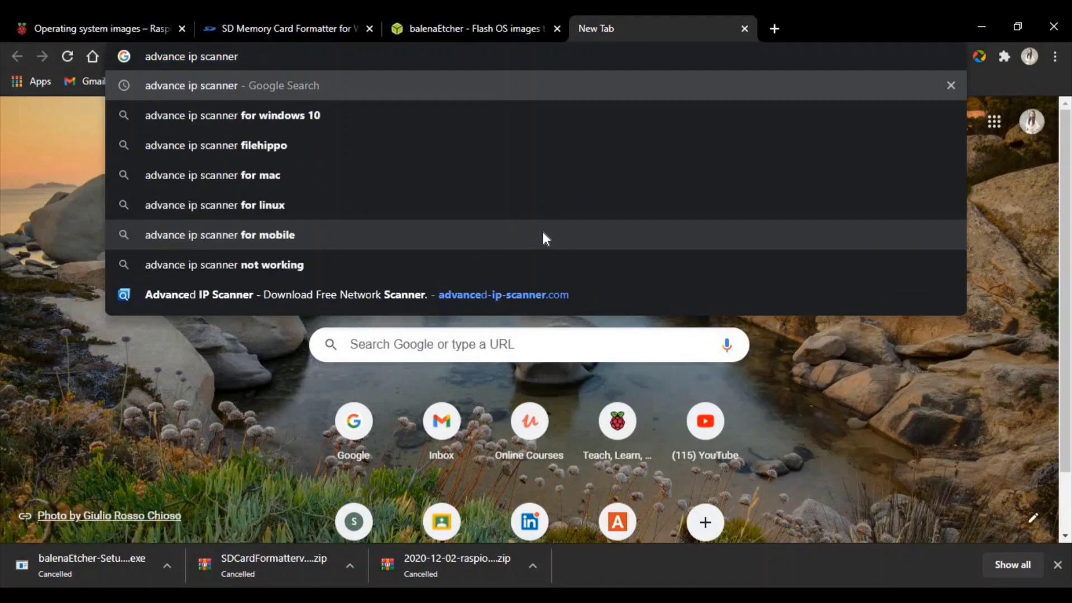
key("Return")
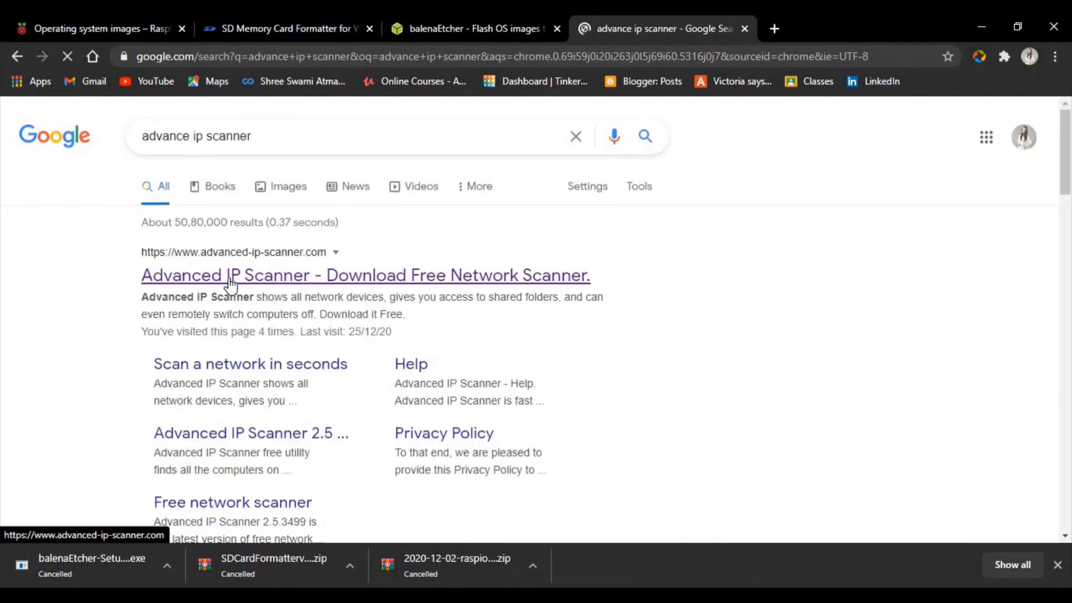
Download the free Advanced IP Scanner installer from advanced-ip-scanner.com, then start a new tab
left_click(293, 280)
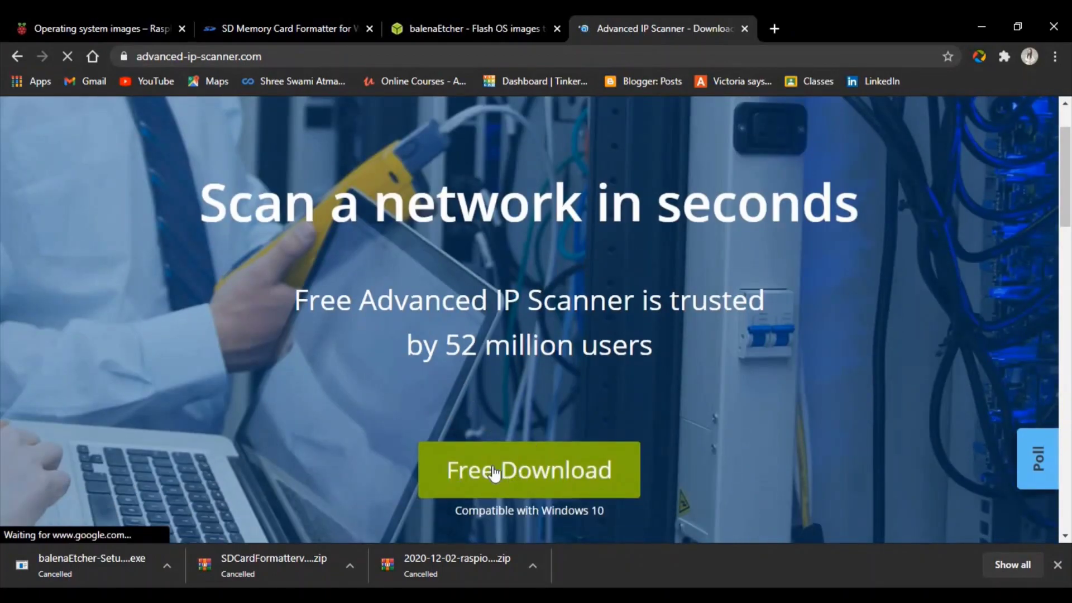
scroll(565, 385, "down", 1)
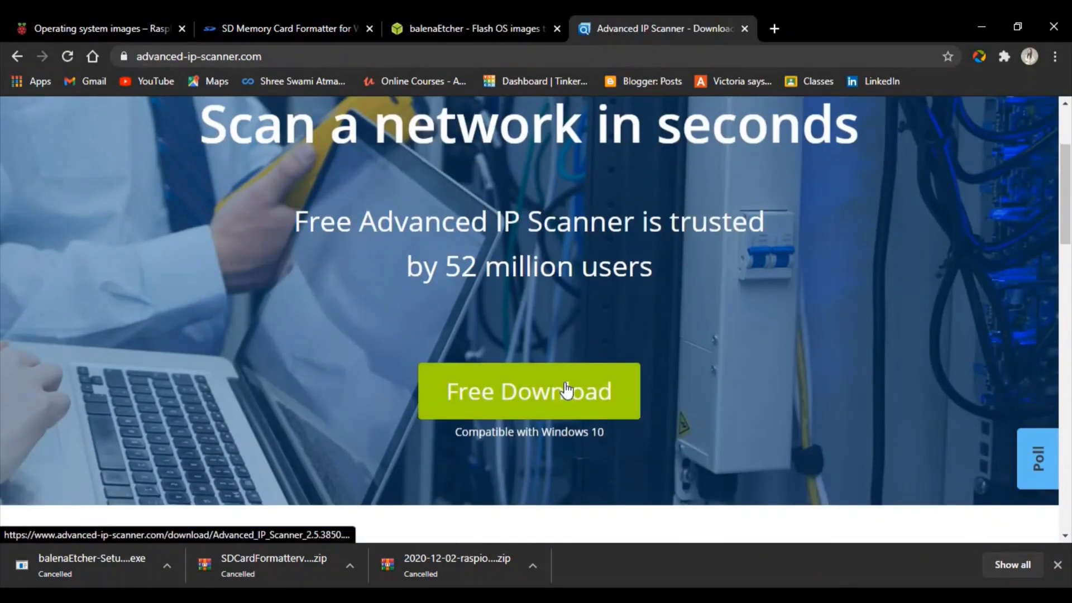
left_click(565, 389)
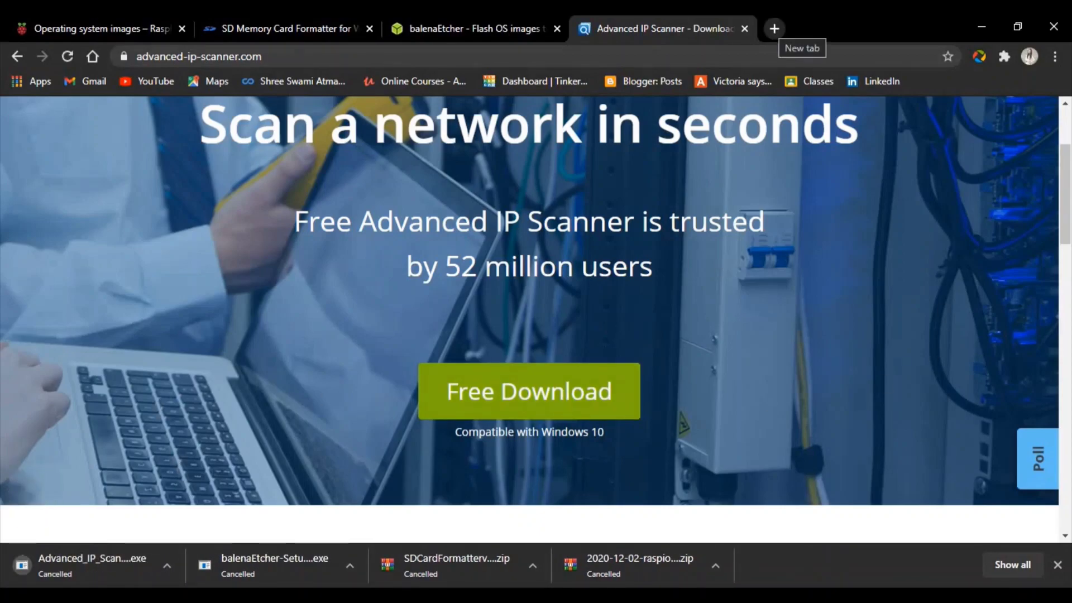
left_click(772, 27)
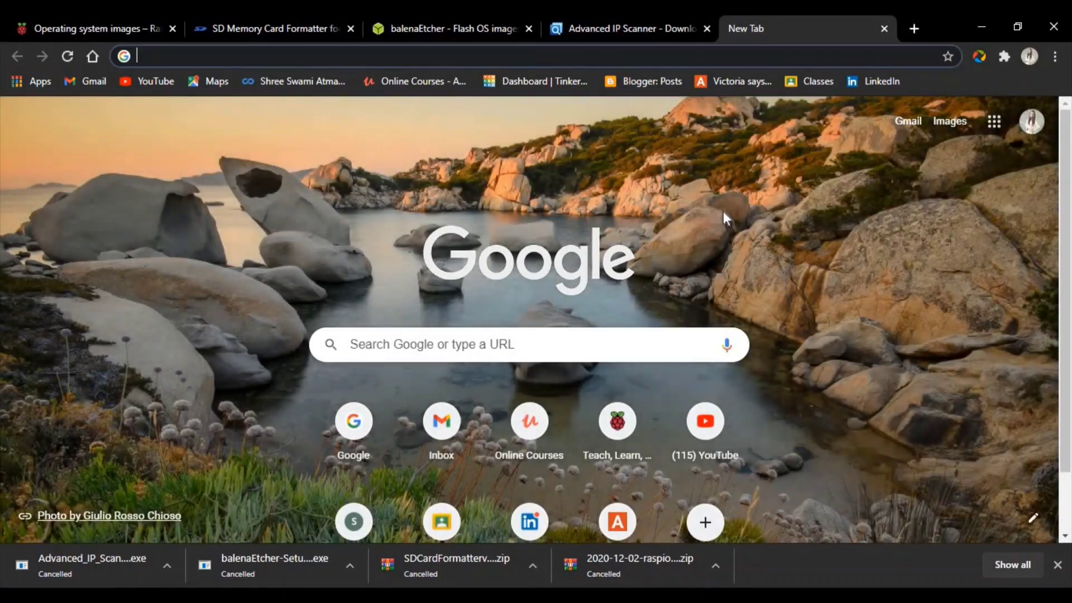
Search 'putty' and reach the latest PuTTY 0.74 release page via putty.org
type("putty")
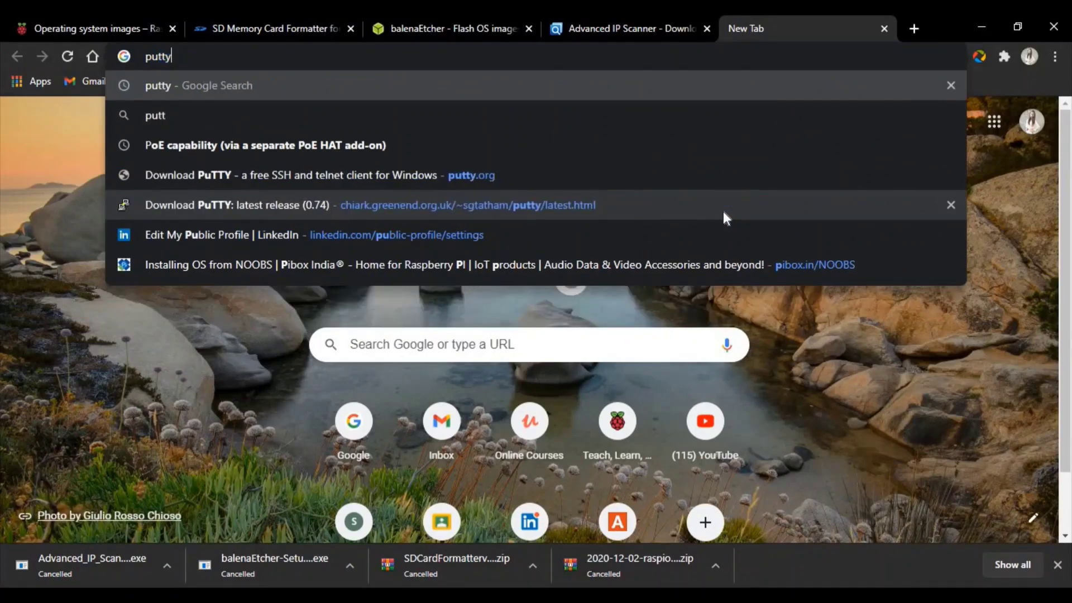
key("Return")
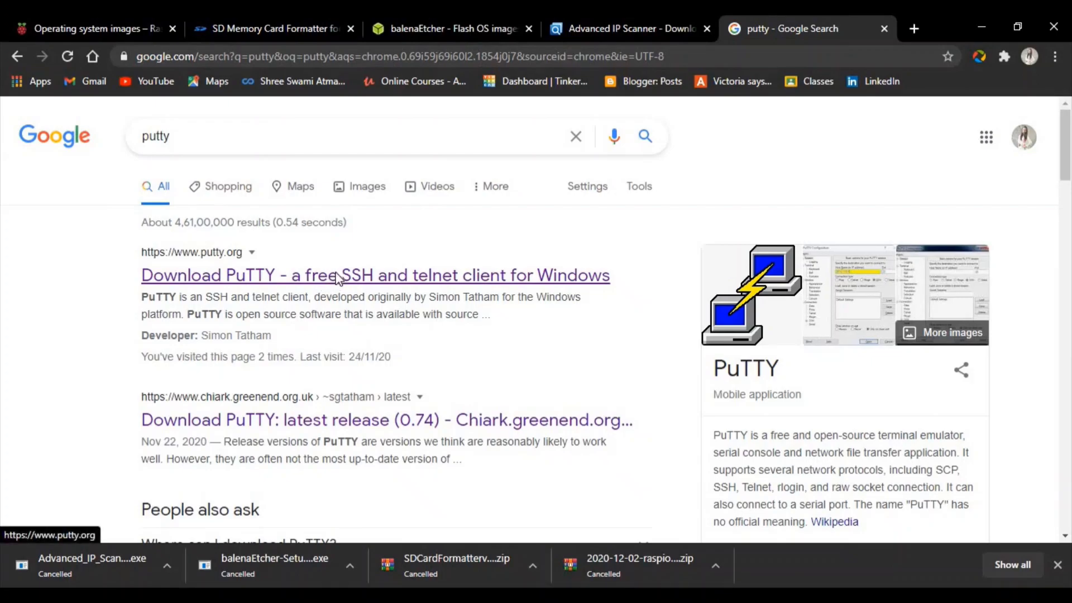
left_click(338, 275)
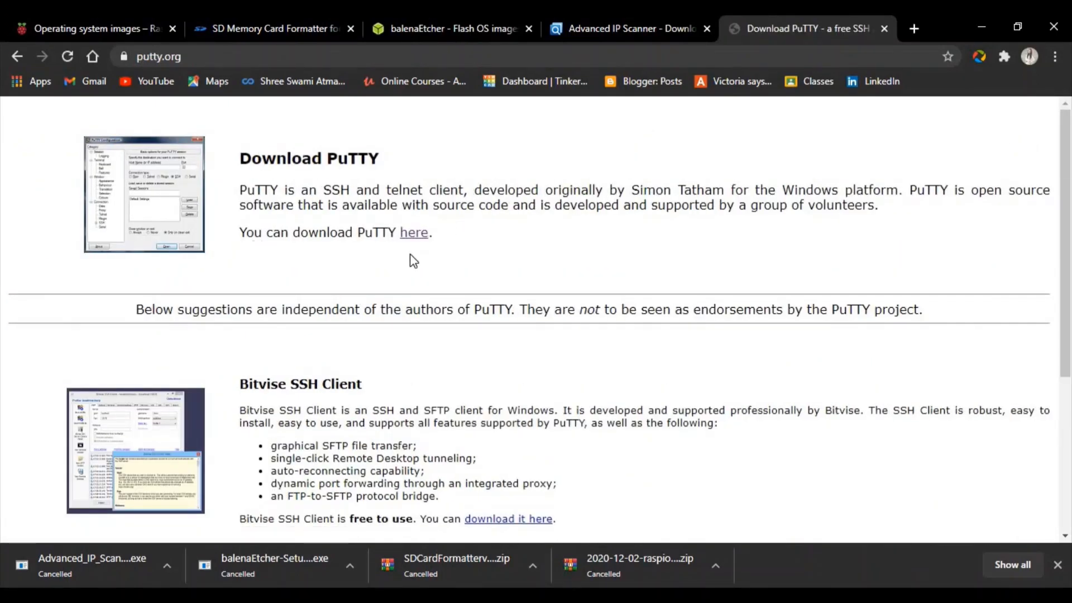
left_click(414, 232)
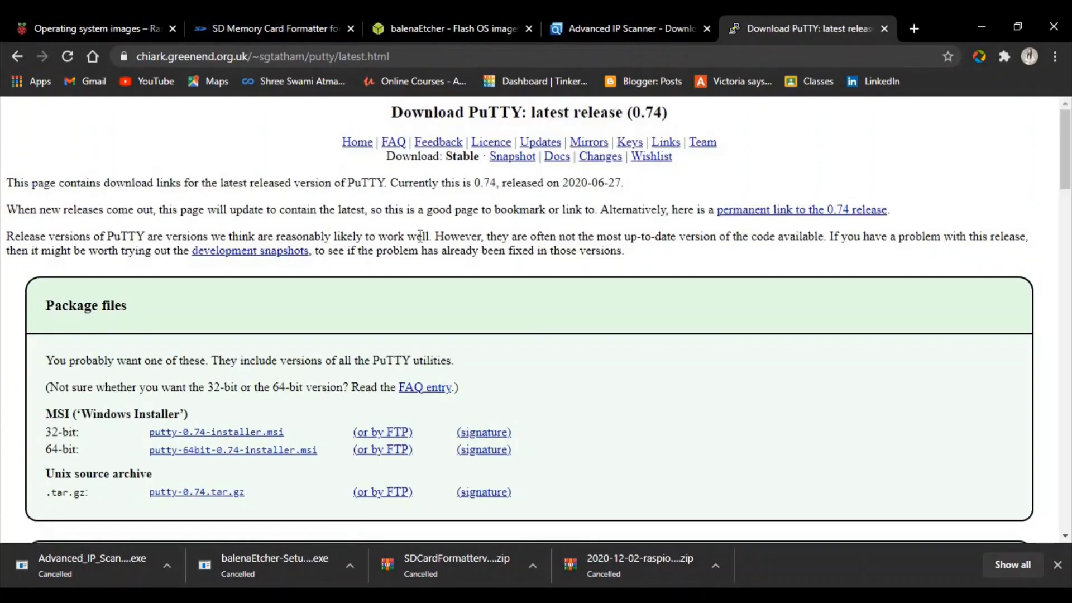
Download the 64-bit putty.exe from Alternative binary files, then start a new tab
scroll(420, 236, "down", 8)
scroll(423, 241, "down", 3)
scroll(347, 232, "up", 2)
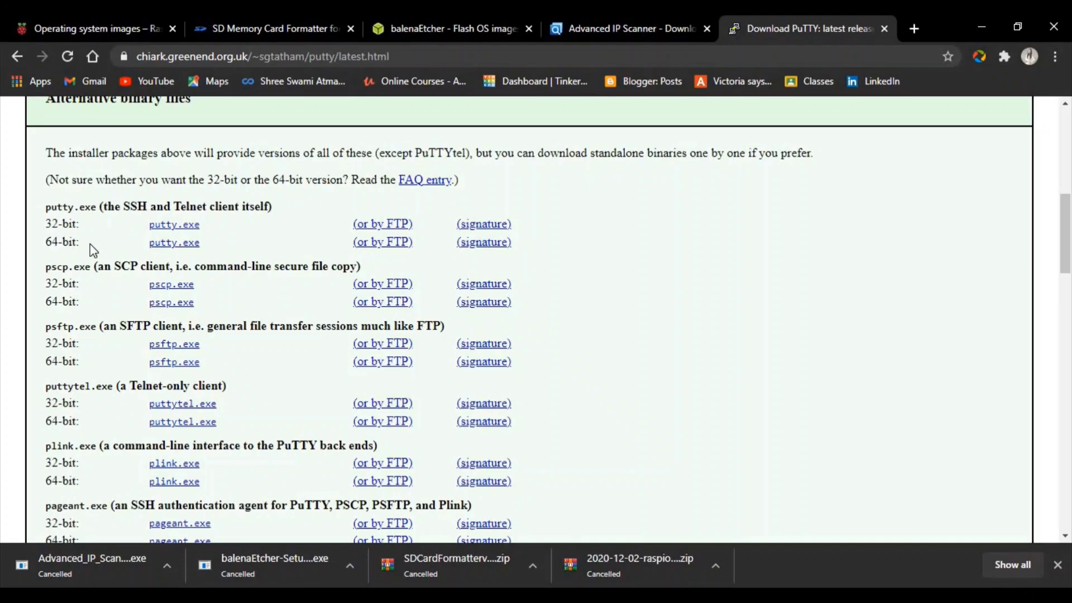
left_click(171, 245)
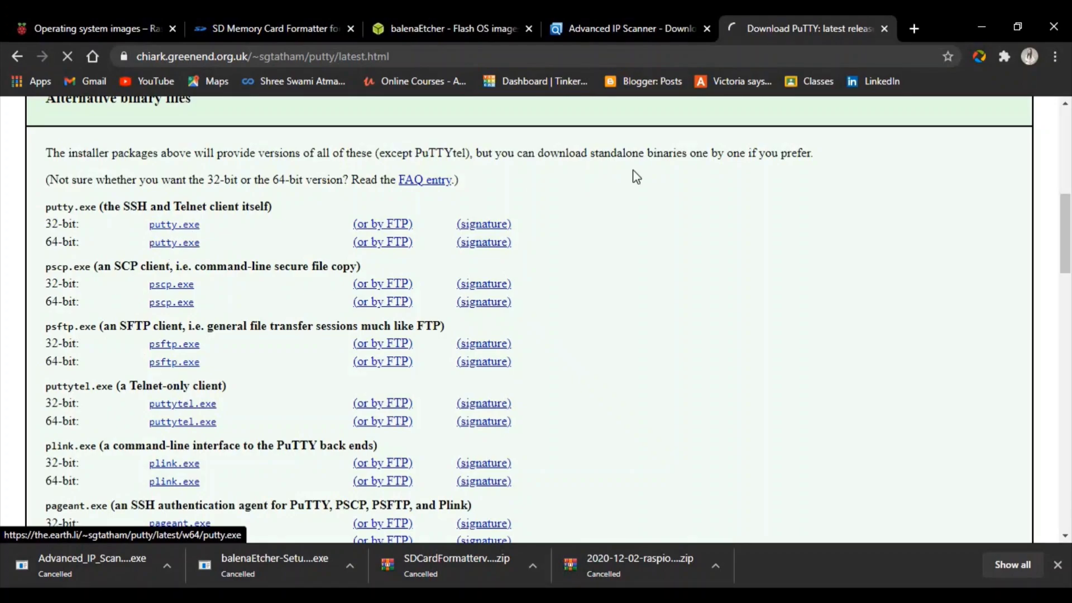
left_click(911, 27)
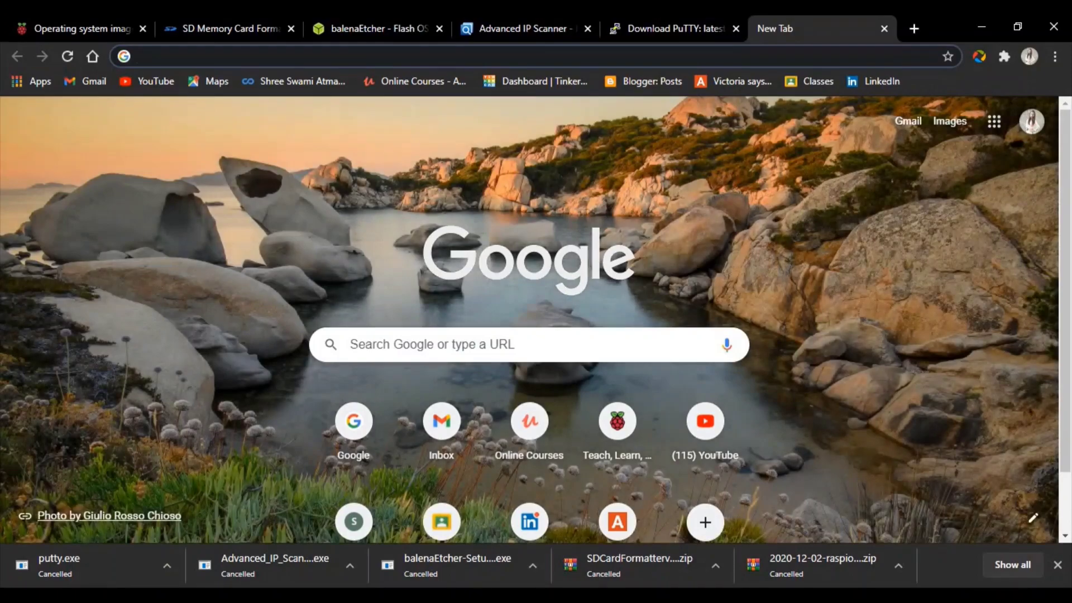
Search 'vnc viewer' and download the 10.1 MB Windows VNC Viewer from RealVNC
type("vnc ")
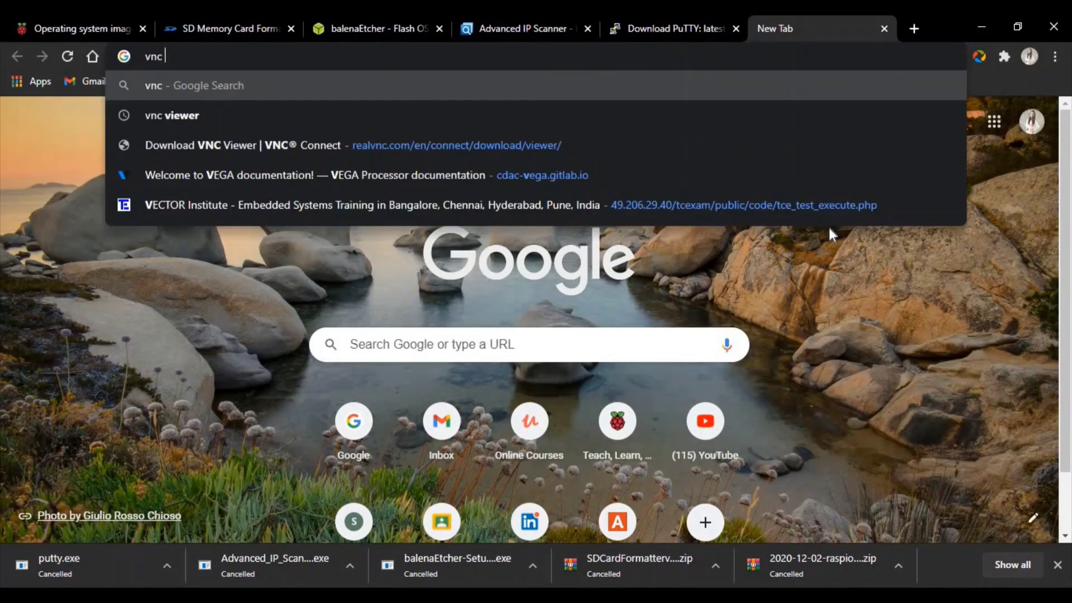
type("vi")
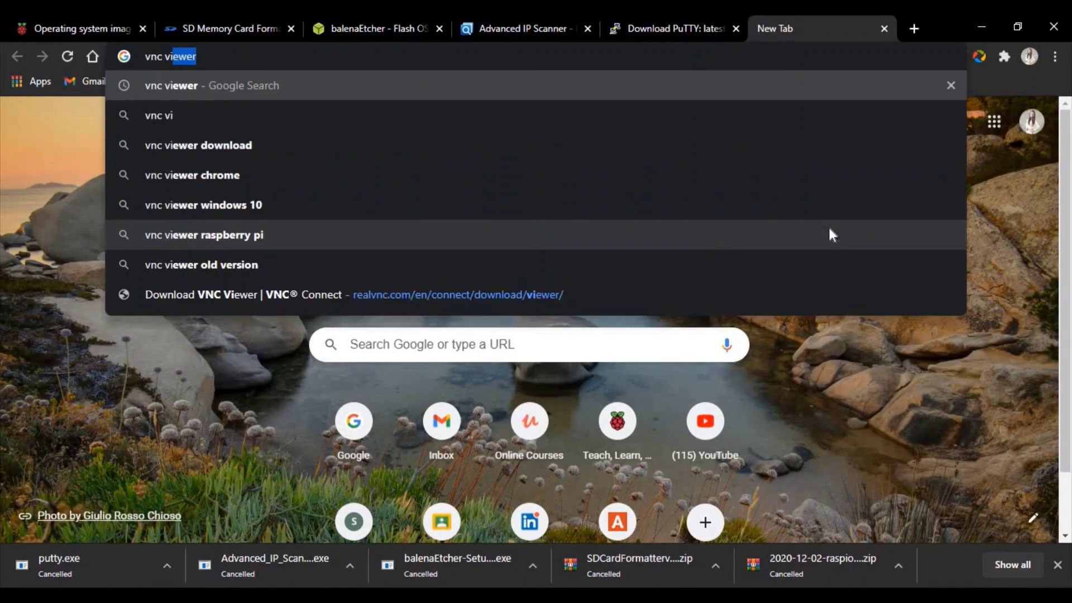
type("ewer")
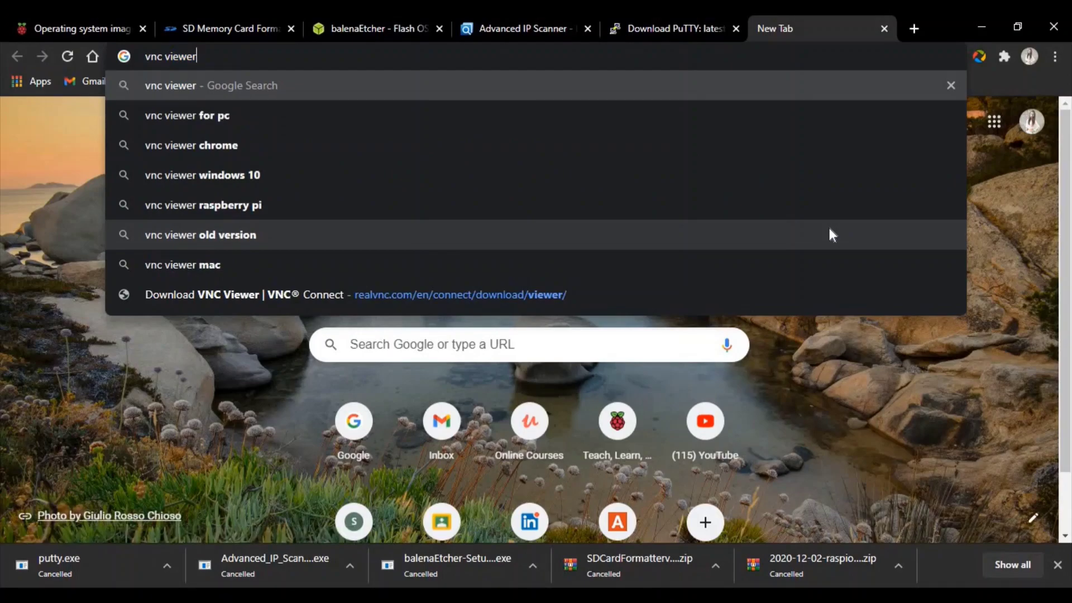
key("Return")
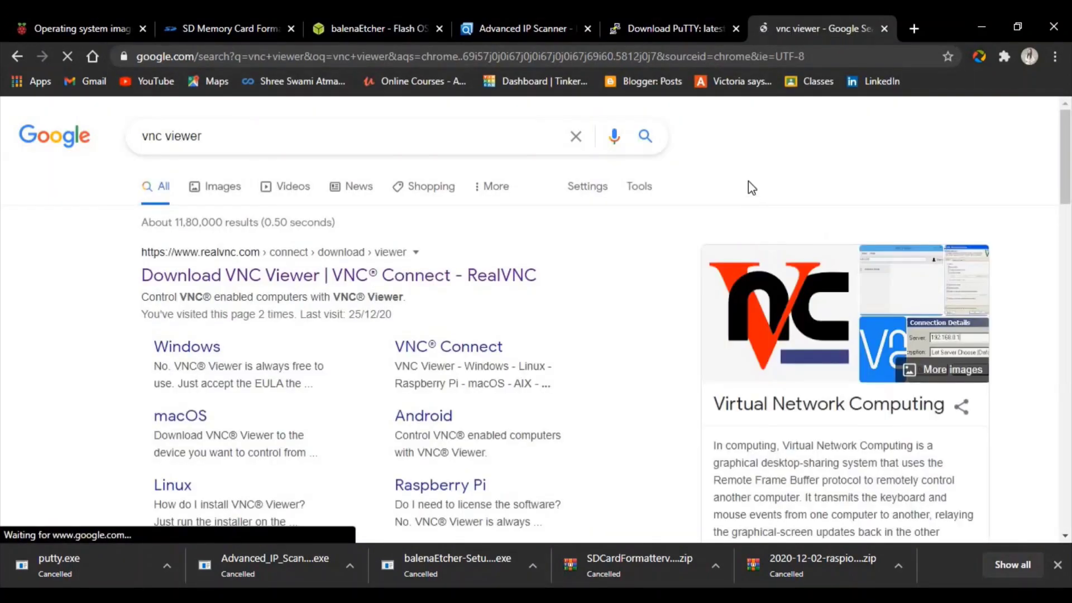
left_click(256, 280)
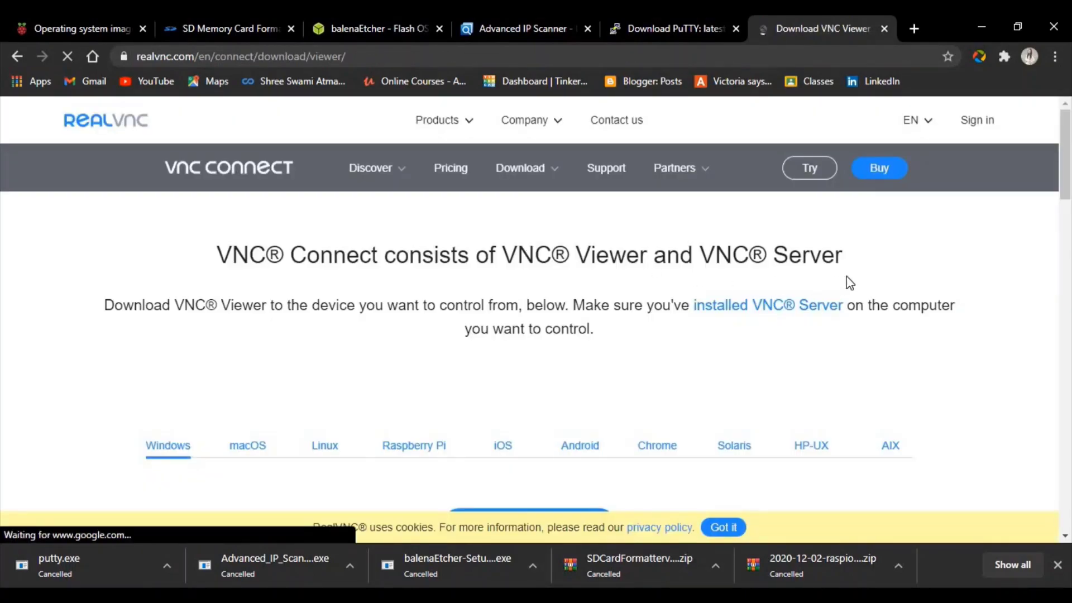
scroll(810, 279, "down", 4)
scroll(625, 284, "down", 1)
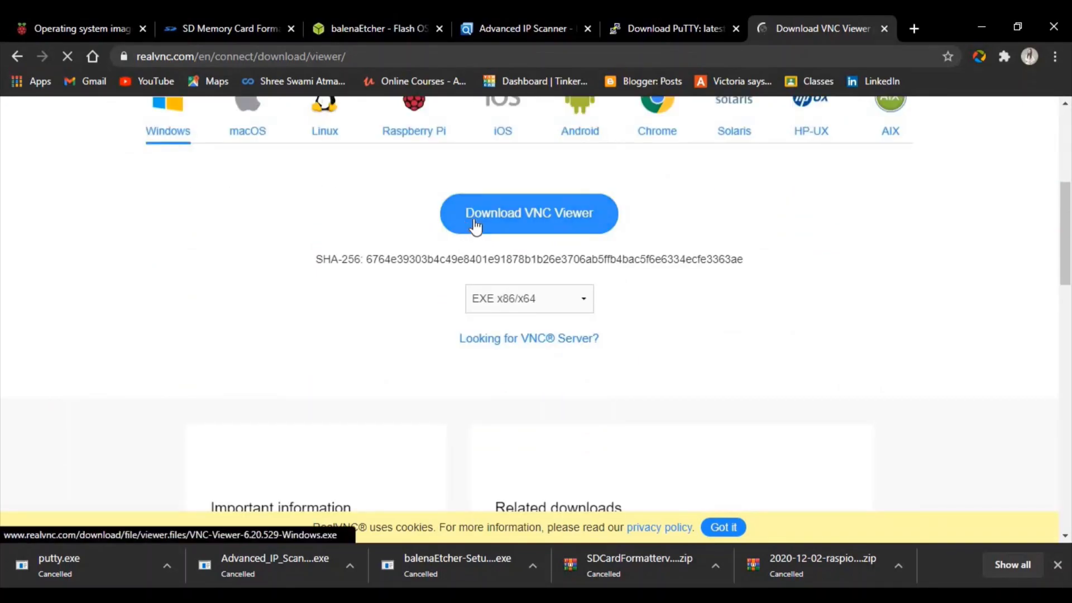
left_click(543, 224)
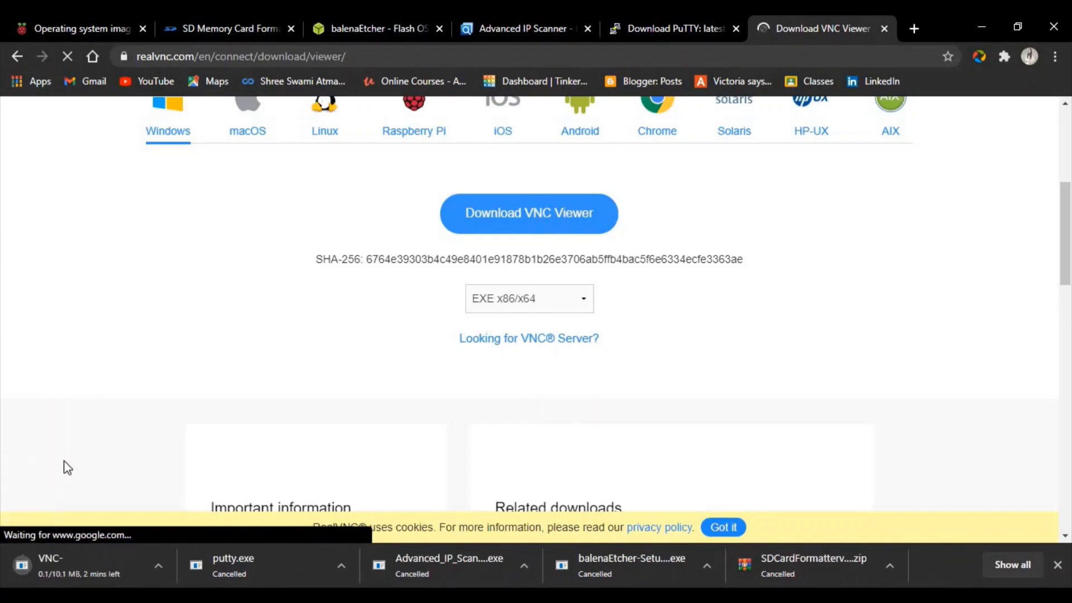
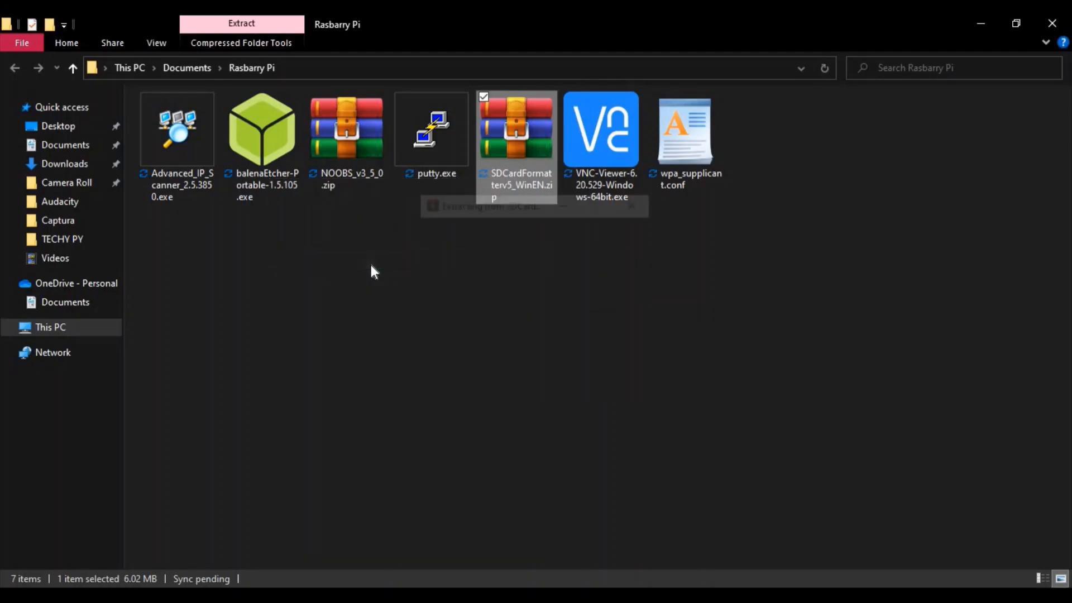
Launch SD Card Formatter 5.0.1 Setup.exe from the extracted SDCardFormatterv5_WinEN folder
left_click(299, 277)
double_click(181, 165)
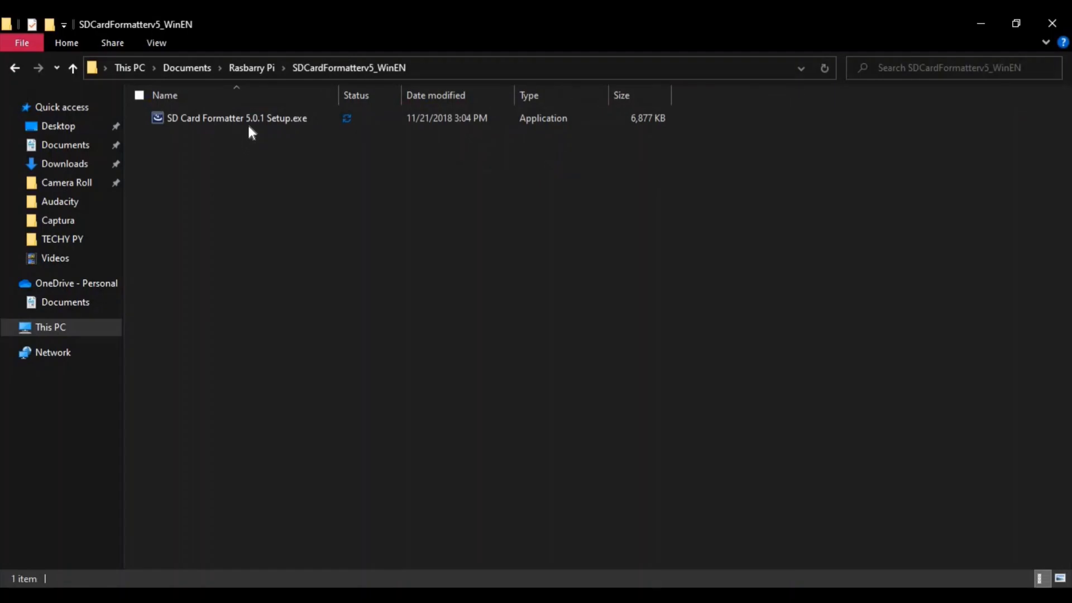
double_click(248, 123)
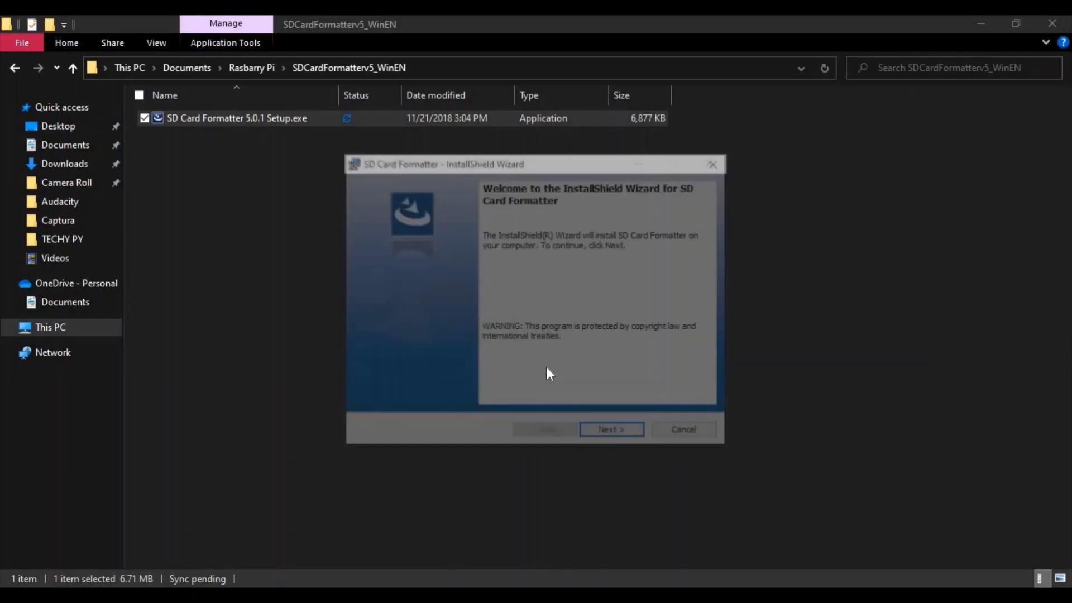
Accept the licence and install SD Card Formatter to the default folder, then finish
left_click(608, 435)
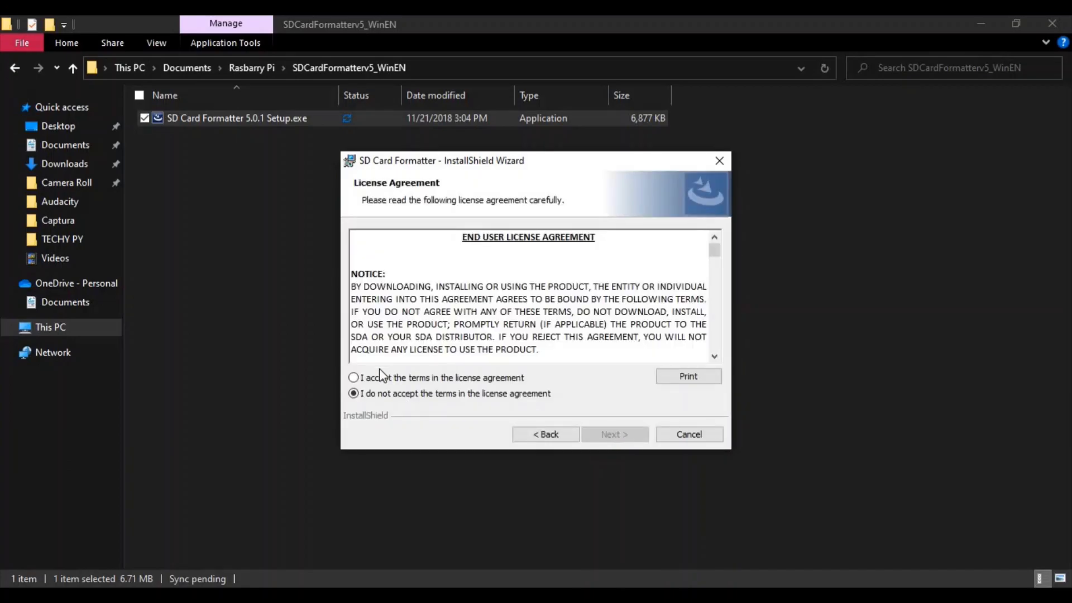
left_click(357, 378)
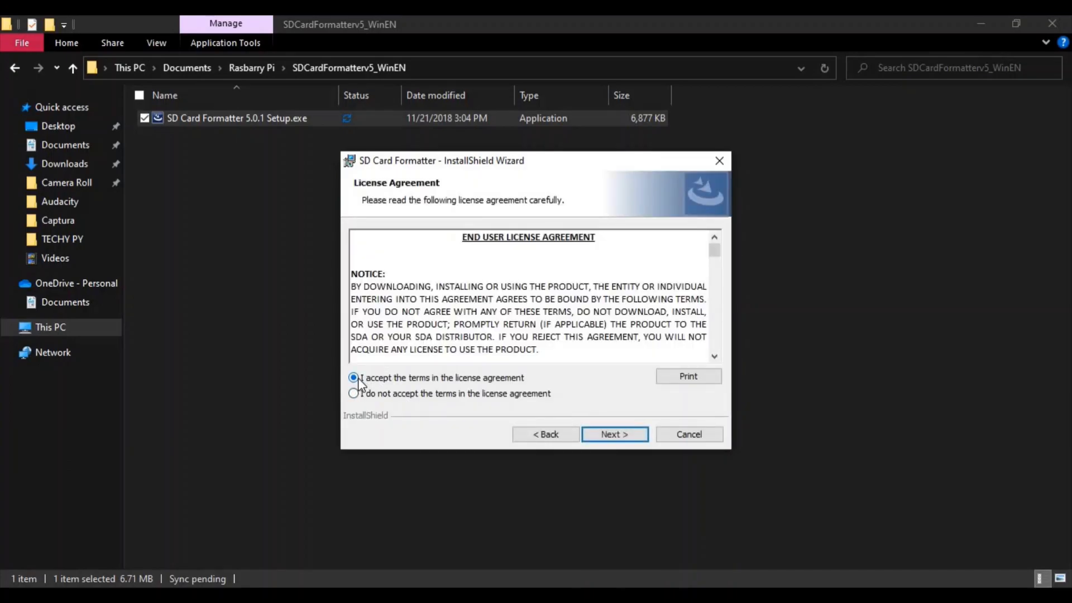
left_click(609, 443)
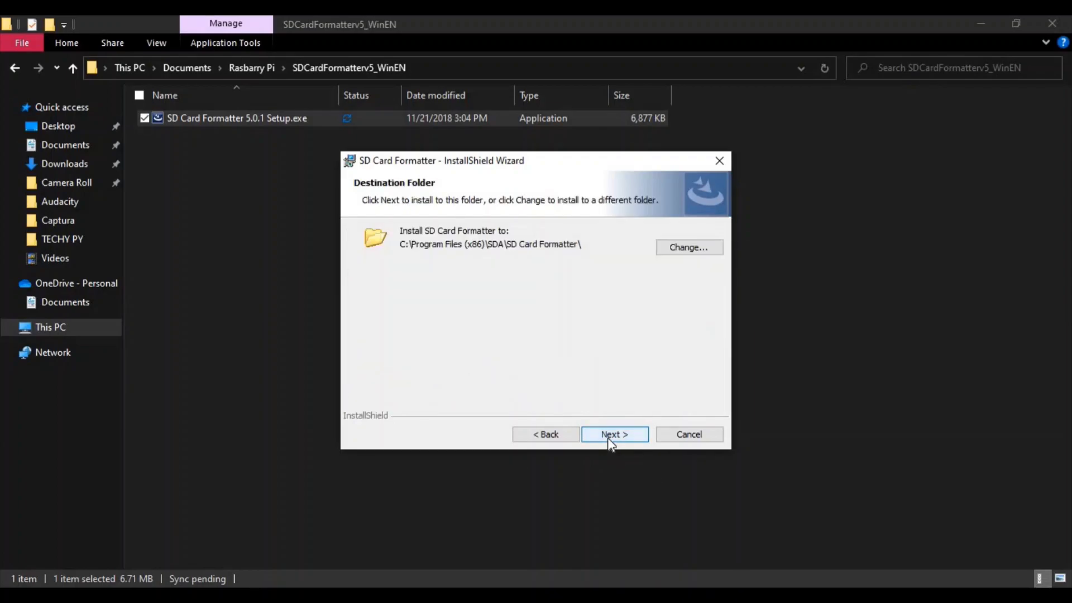
left_click(608, 435)
left_click(613, 434)
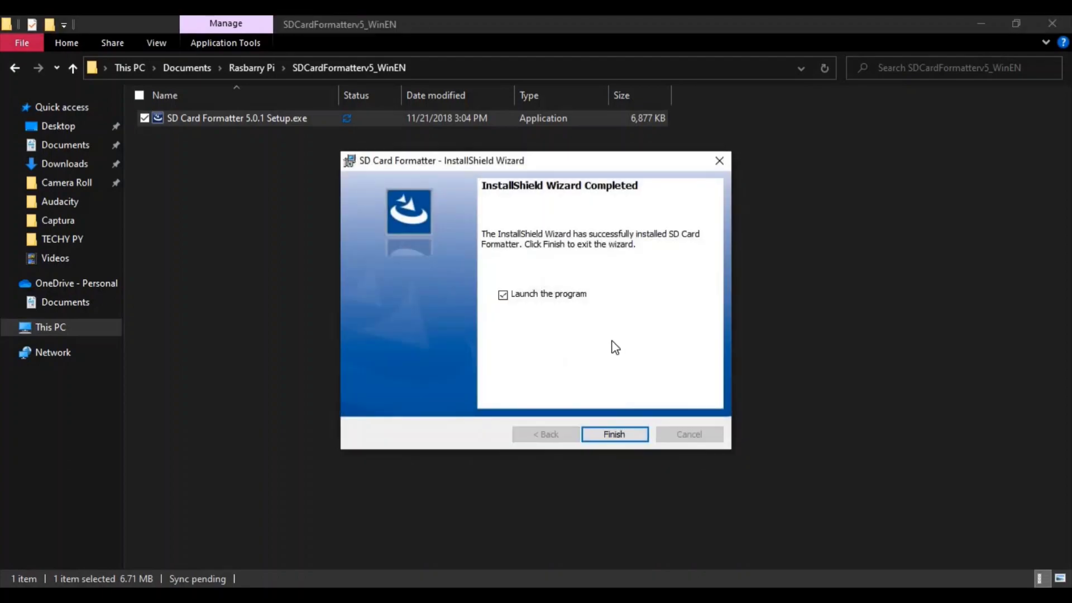
left_click(595, 436)
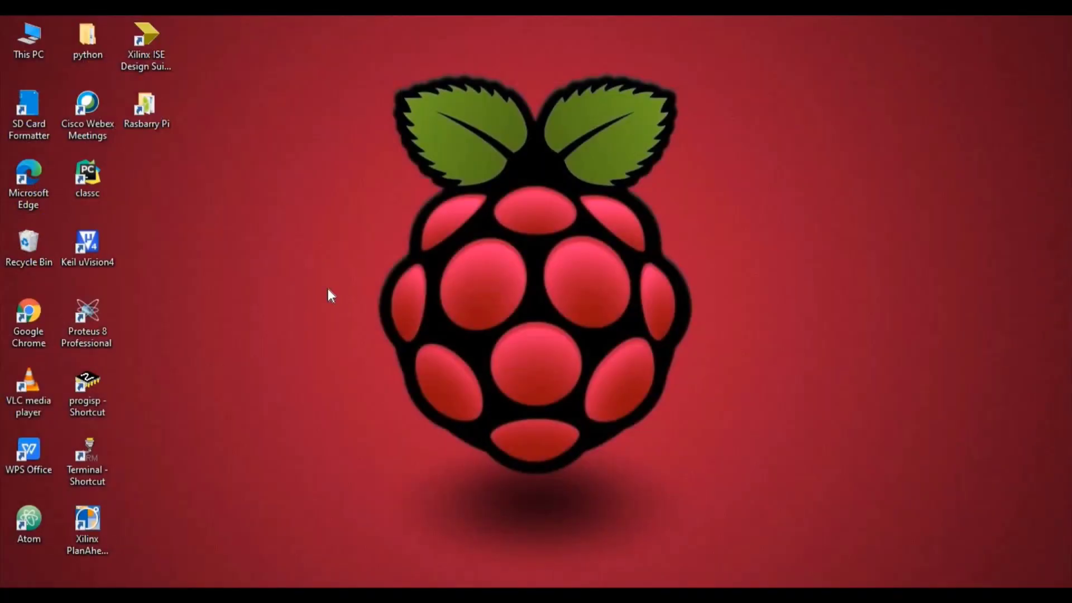
In SD Card Formatter, select card D:\ and enter the volume label 'Rasberry Pi'
double_click(41, 122)
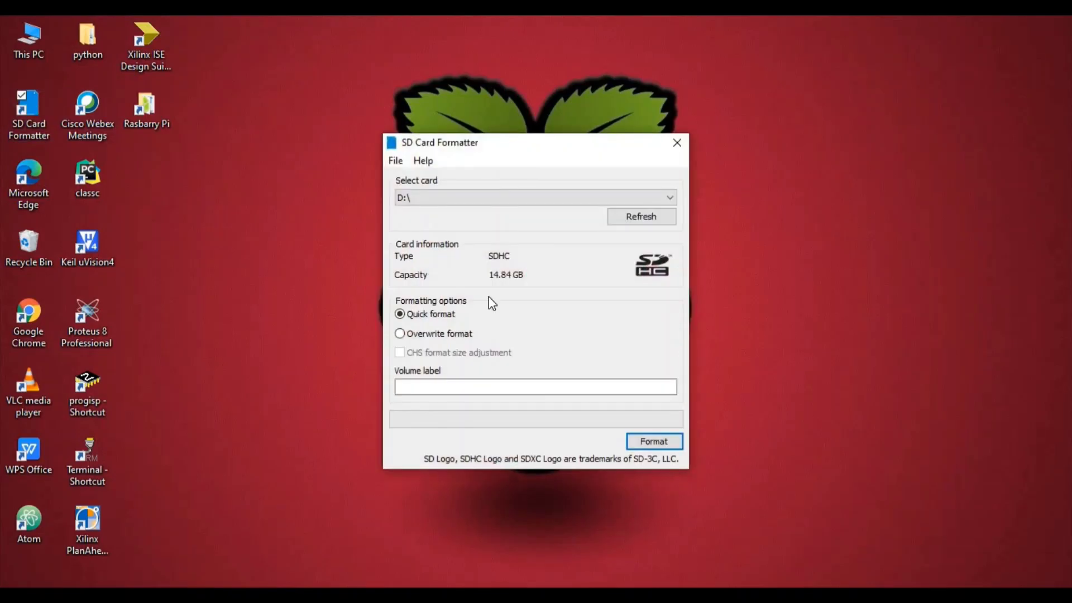
left_click(654, 201)
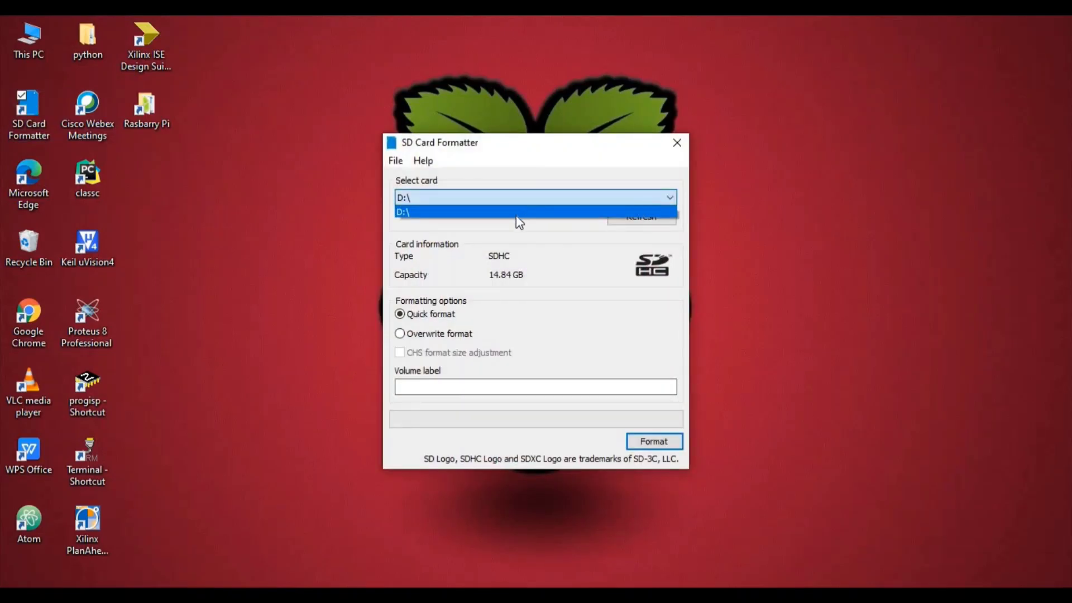
left_click(489, 214)
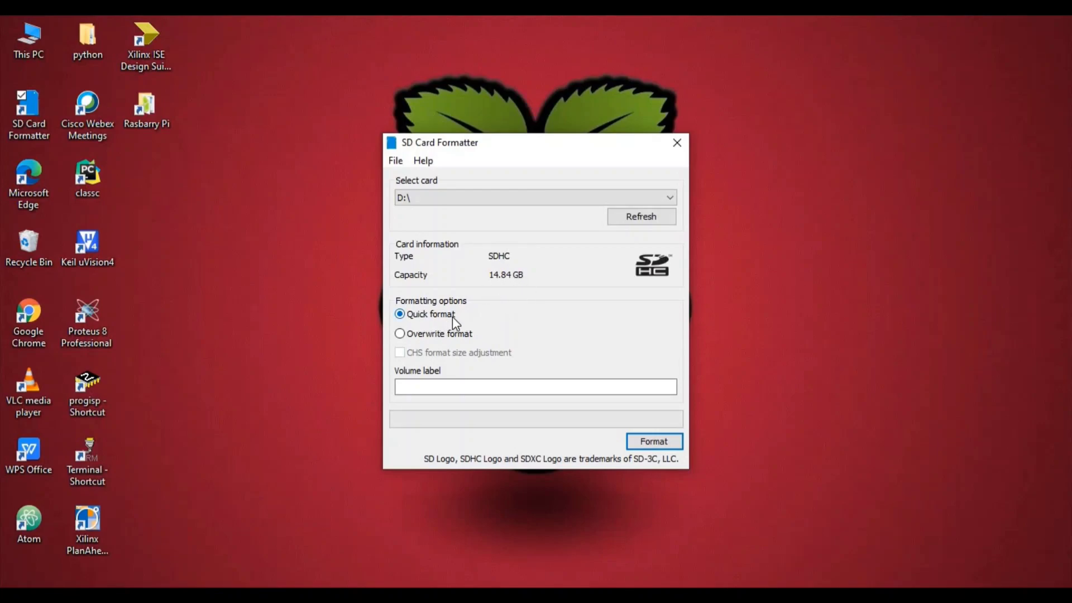
left_click(443, 384)
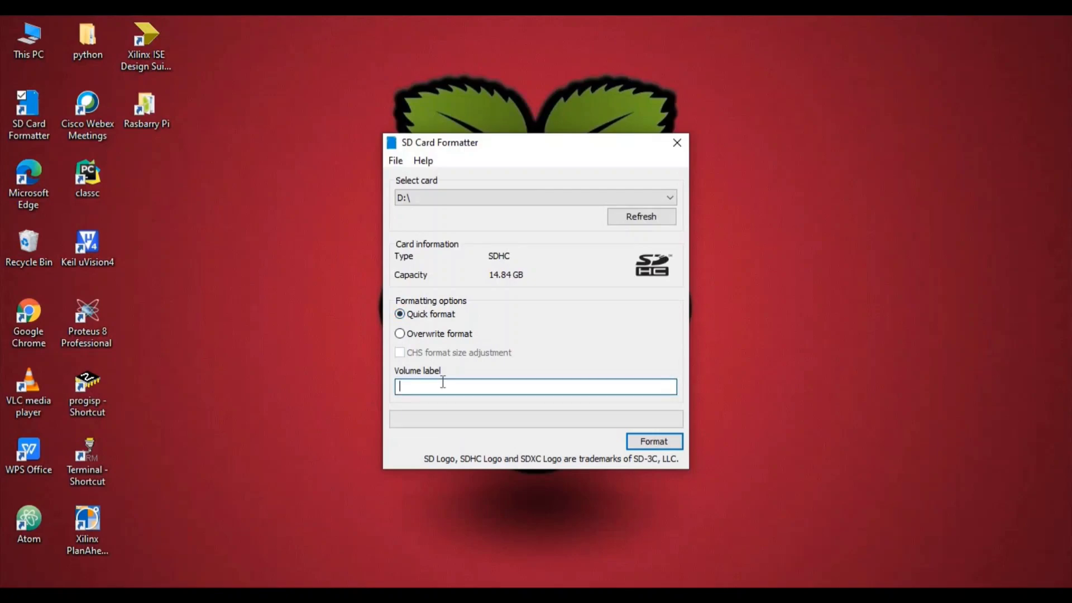
type("Rasberry Pi")
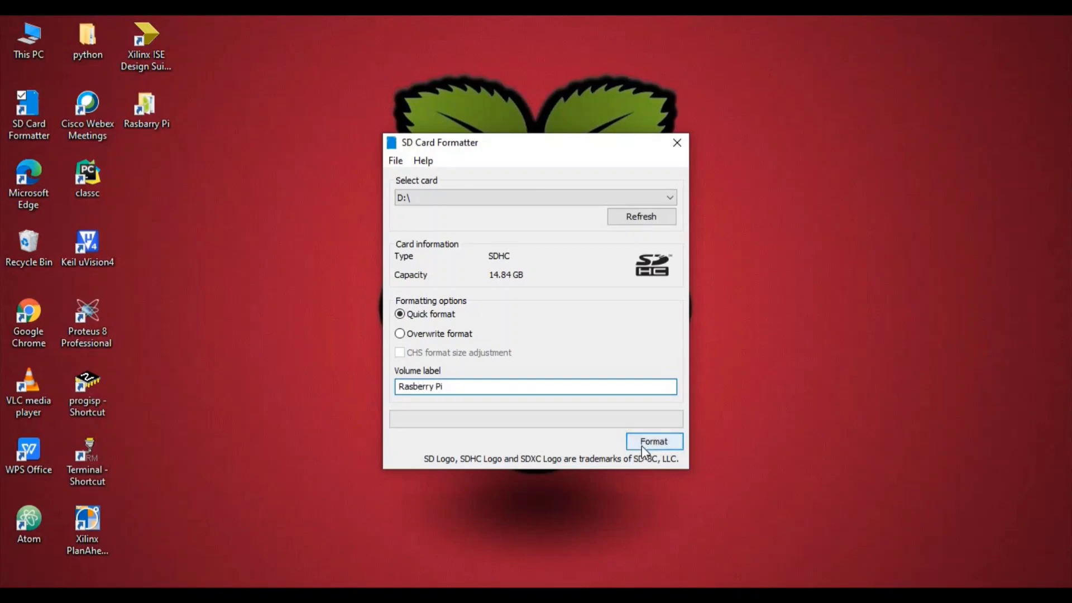
Quick-format the D:\ card, confirm erasing its data, and close the formatter
left_click(642, 446)
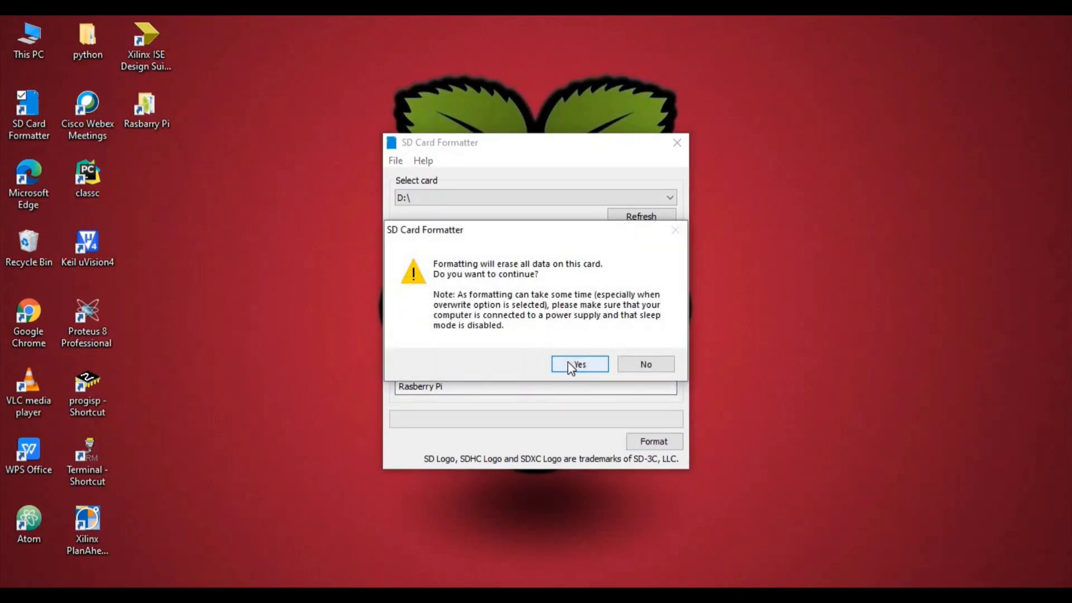
left_click(570, 366)
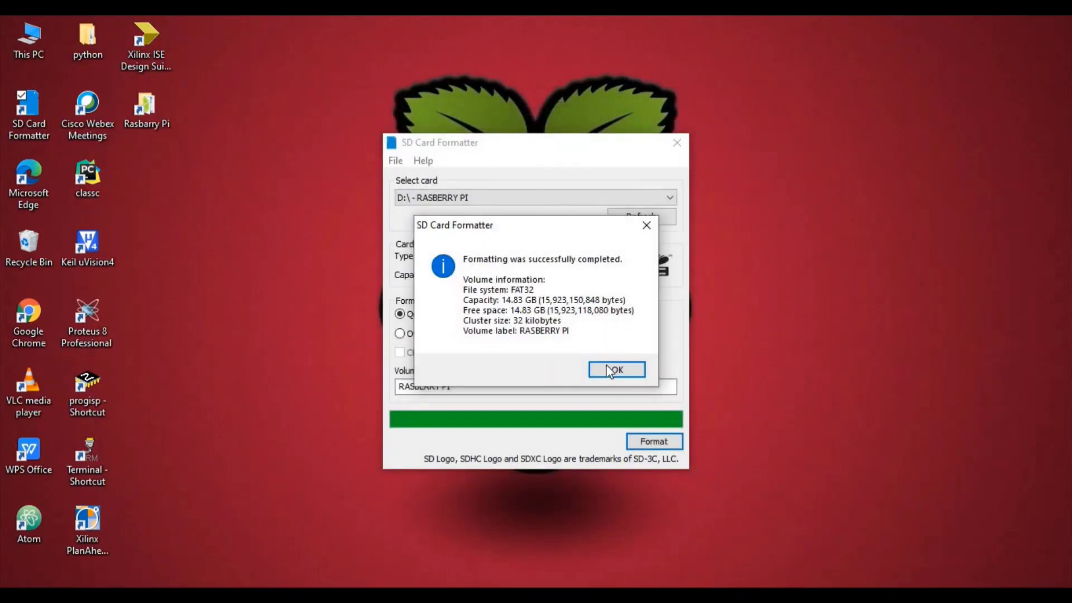
left_click(606, 368)
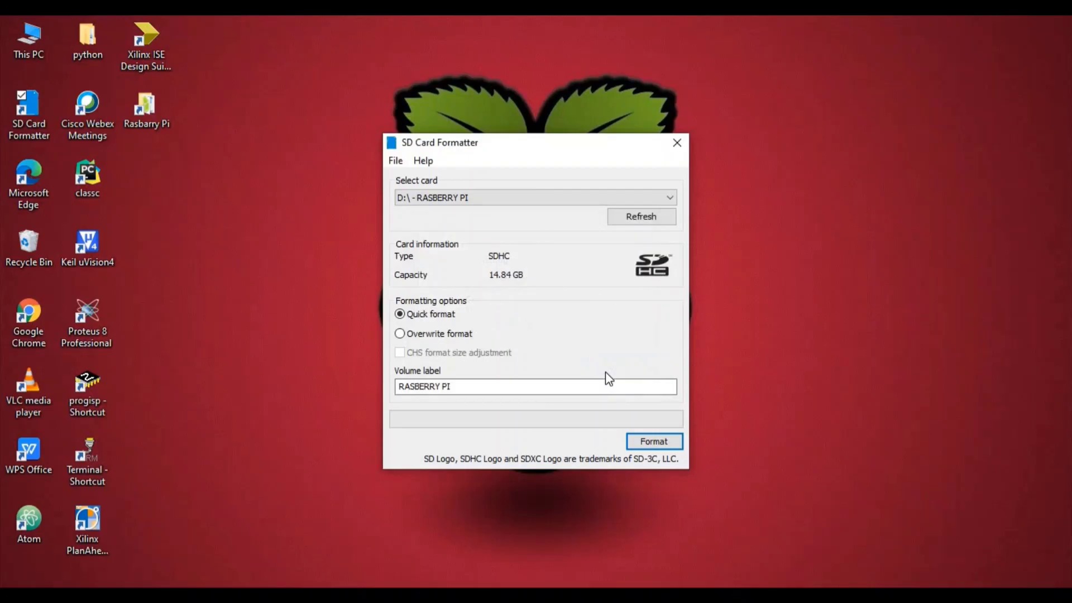
left_click(674, 145)
left_click(162, 100)
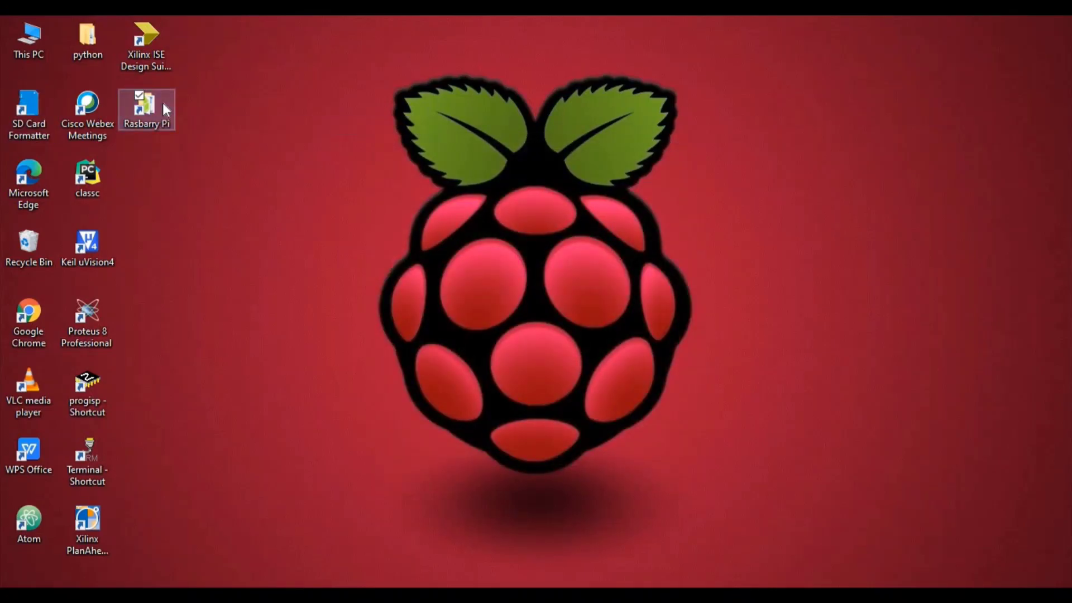
Open the Rasbarry Pi folder full-screen and launch balenaEtcher-Portable
double_click(162, 102)
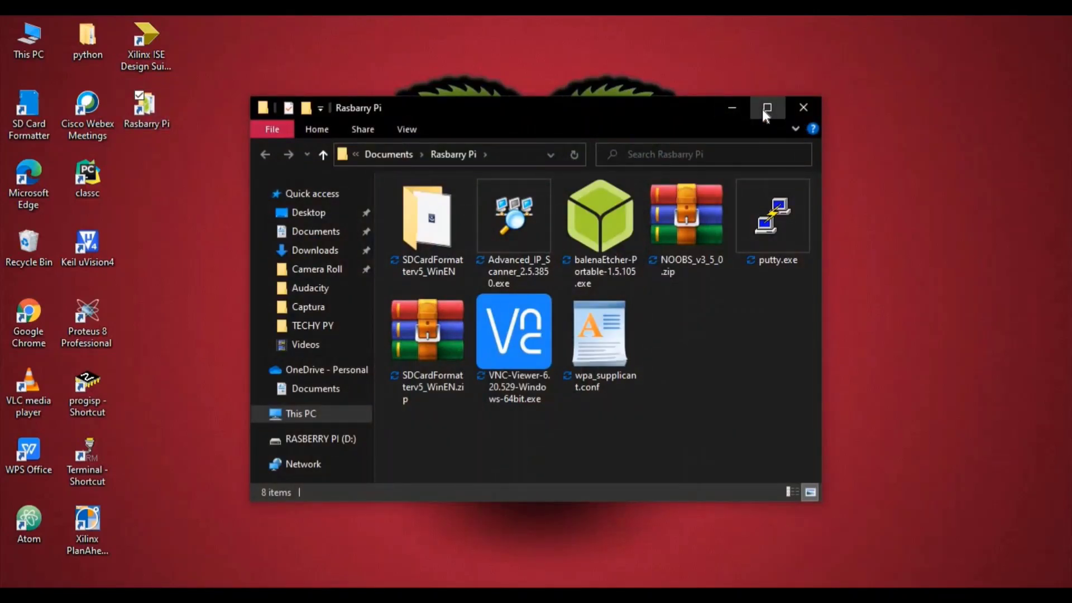
left_click(763, 109)
double_click(357, 160)
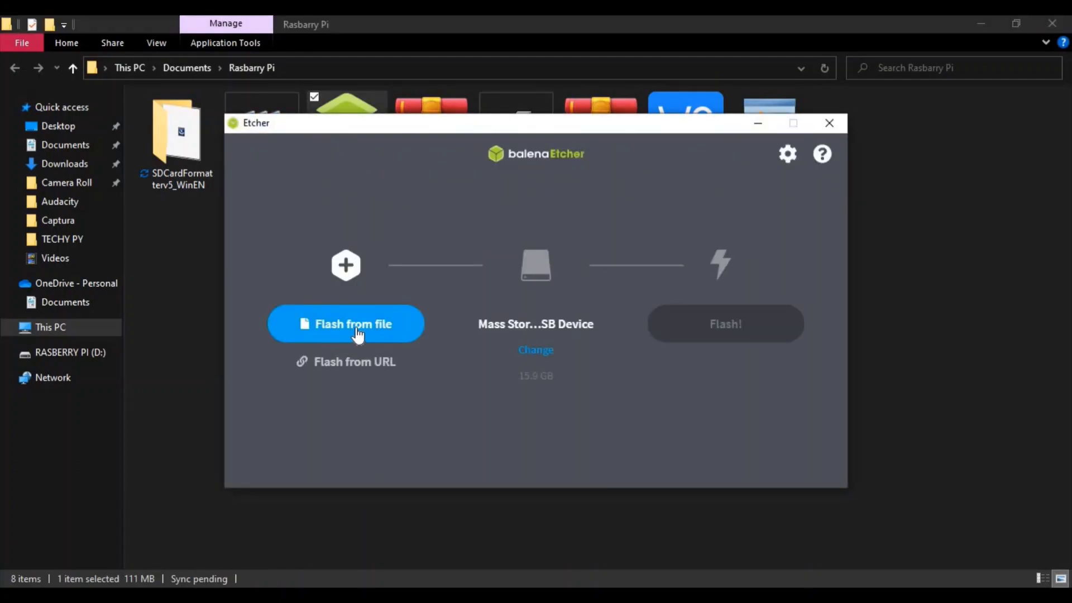
Flash NOOBS_v3_5_0.zip onto the SD card, then close Etcher
left_click(358, 330)
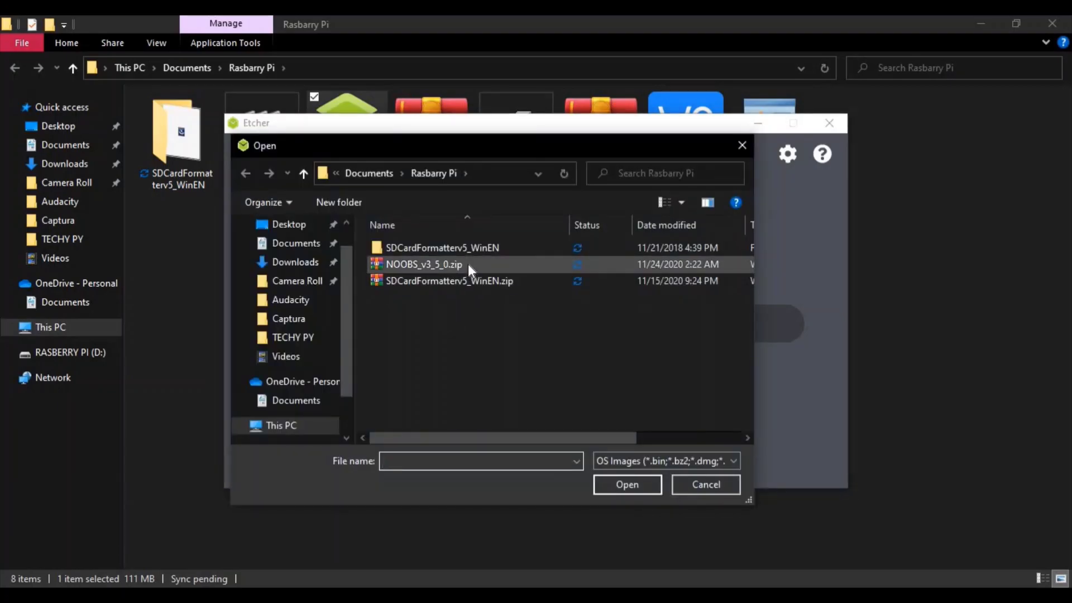
double_click(468, 264)
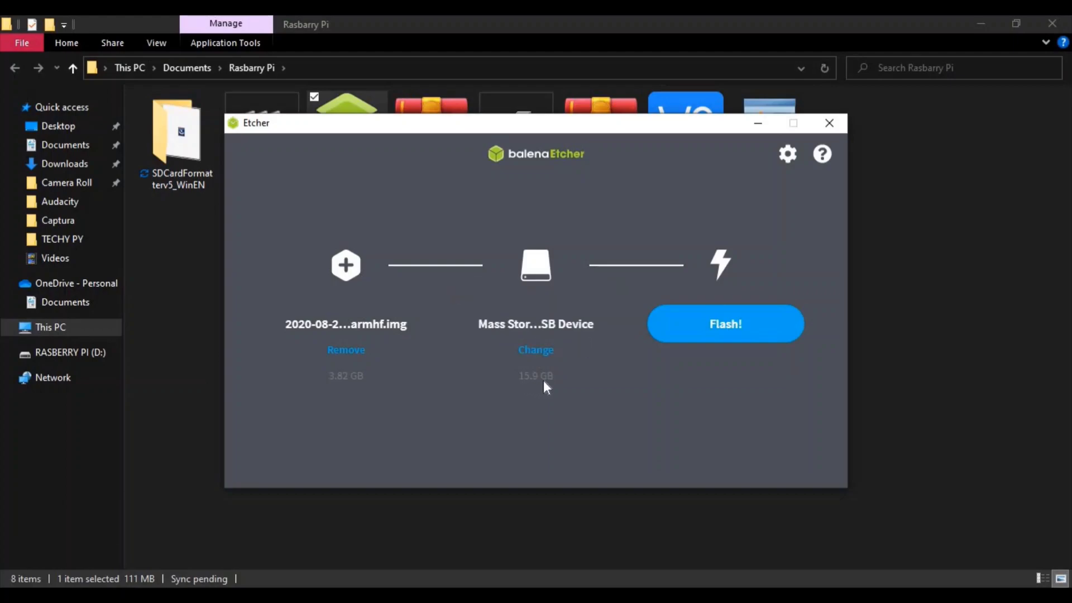
left_click(744, 338)
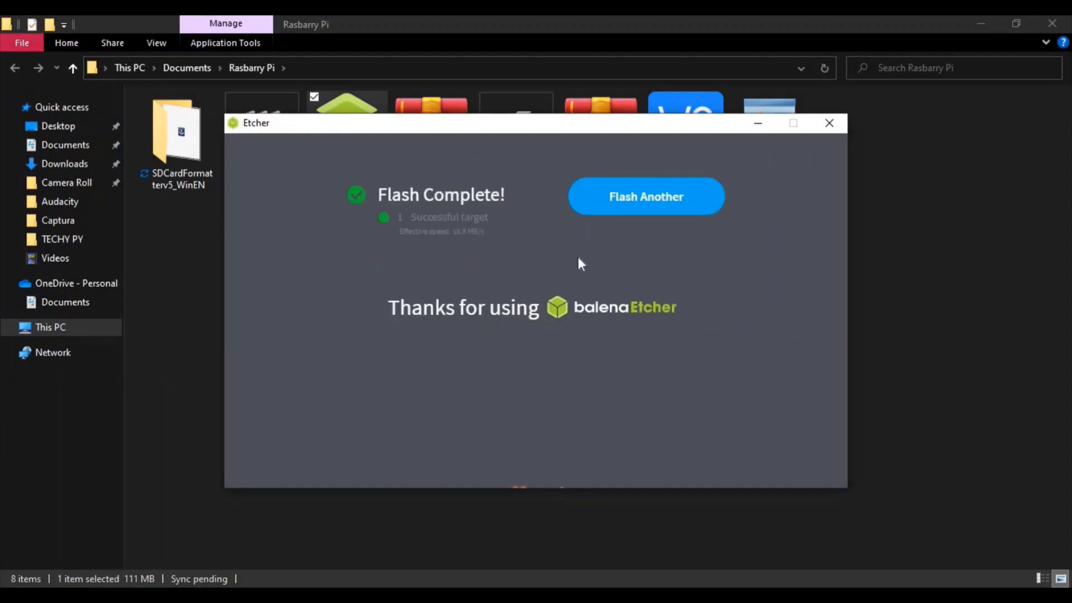
left_click(828, 128)
left_click(420, 311)
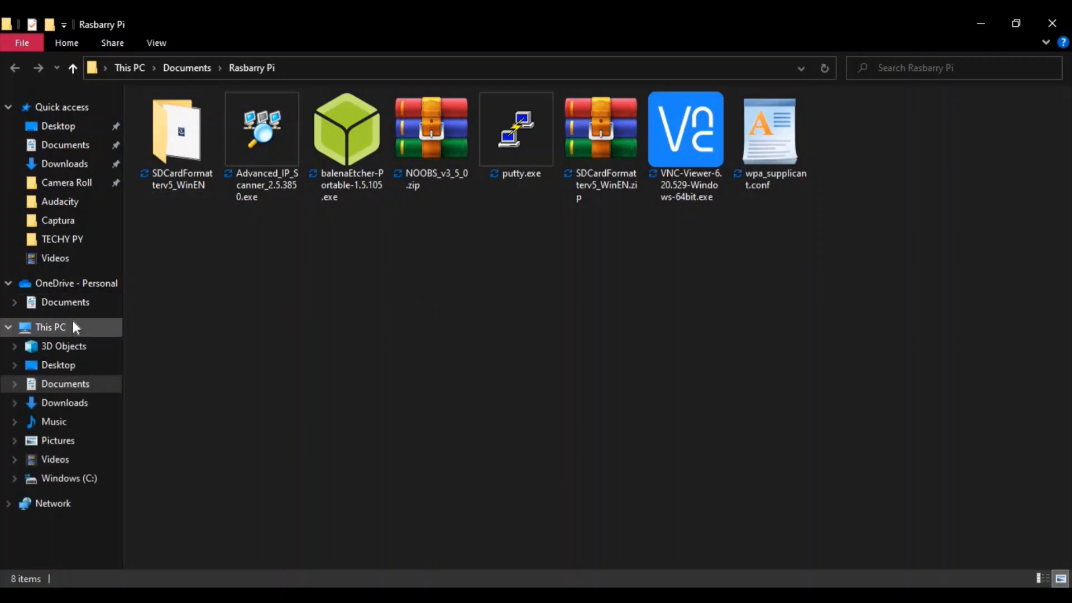
left_click(75, 326)
left_click(429, 307)
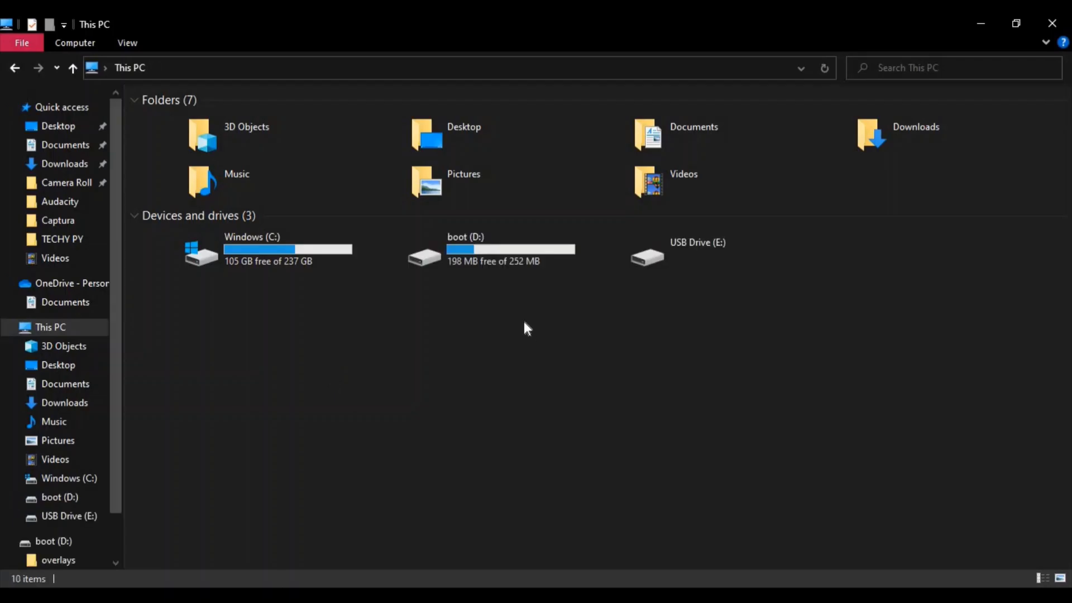
double_click(521, 275)
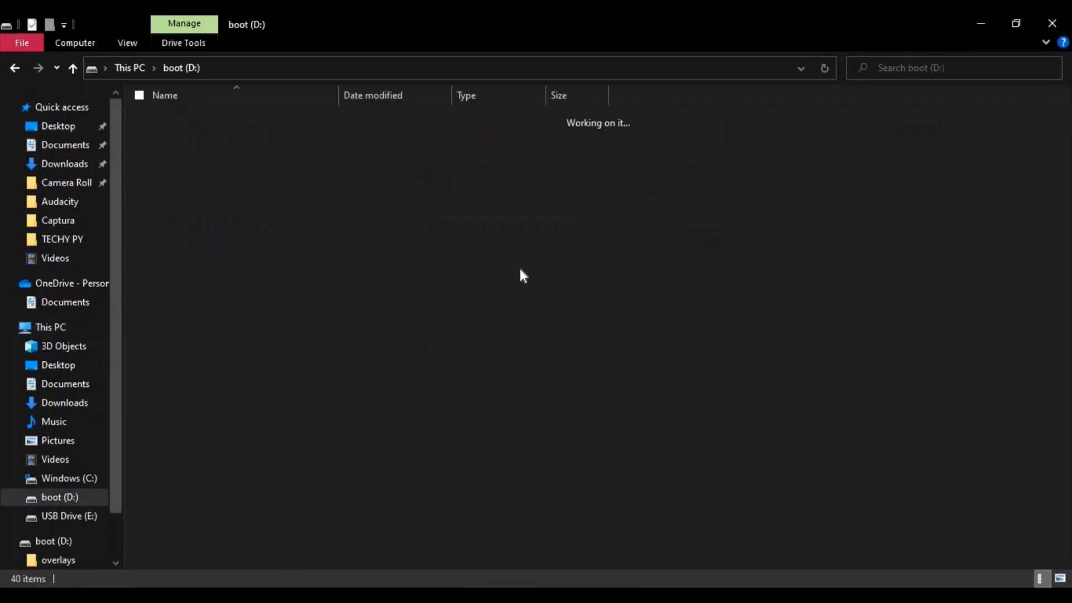
scroll(720, 256, "down", 4)
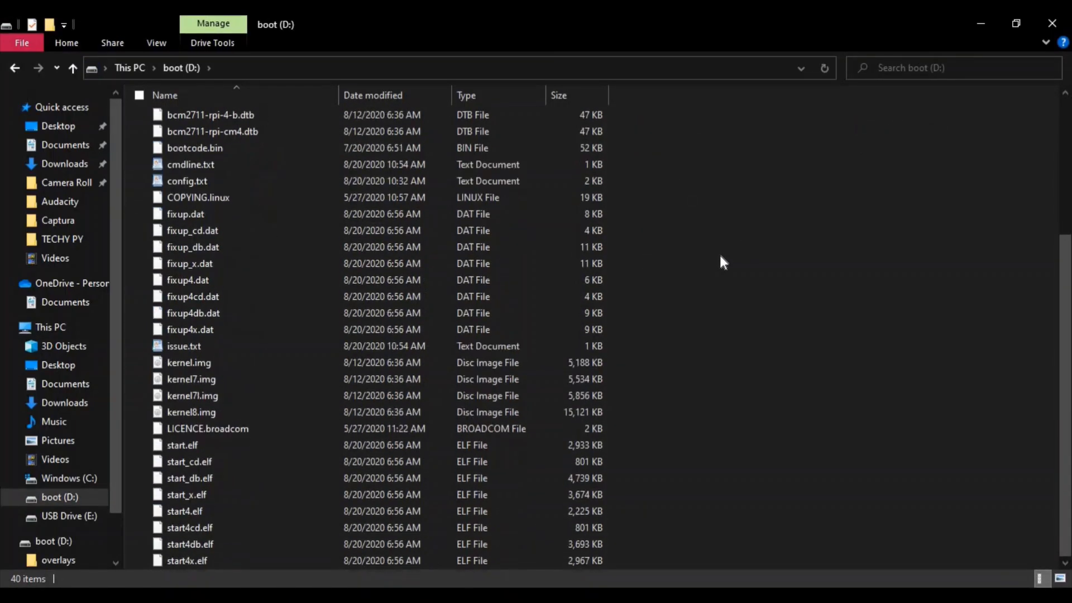
scroll(720, 257, "up", 4)
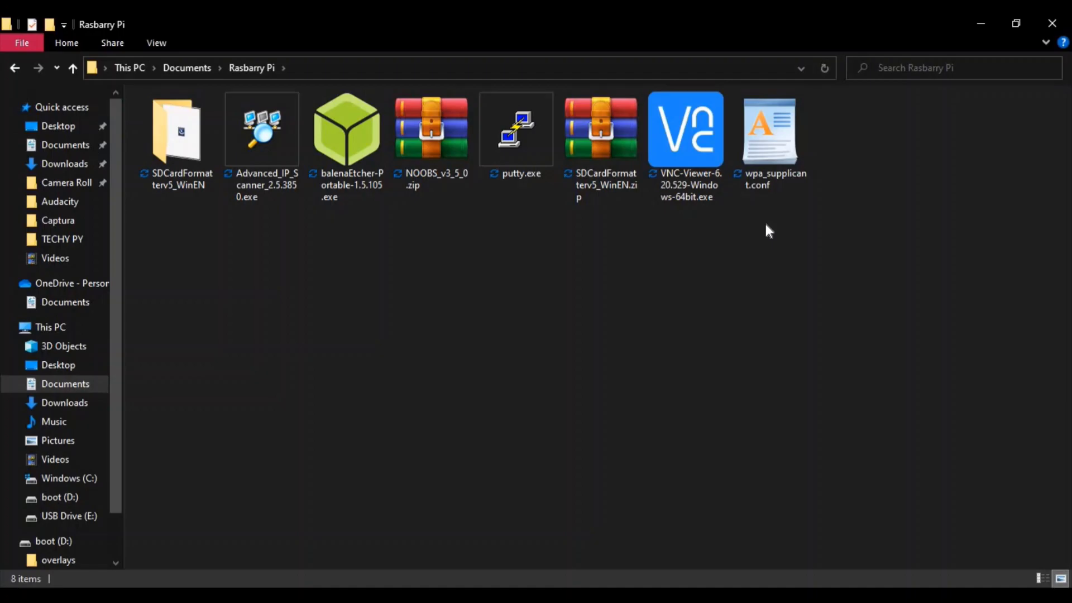
Open wpa_supplicant.conf in WordPad and set the country code to IN
double_click(784, 156)
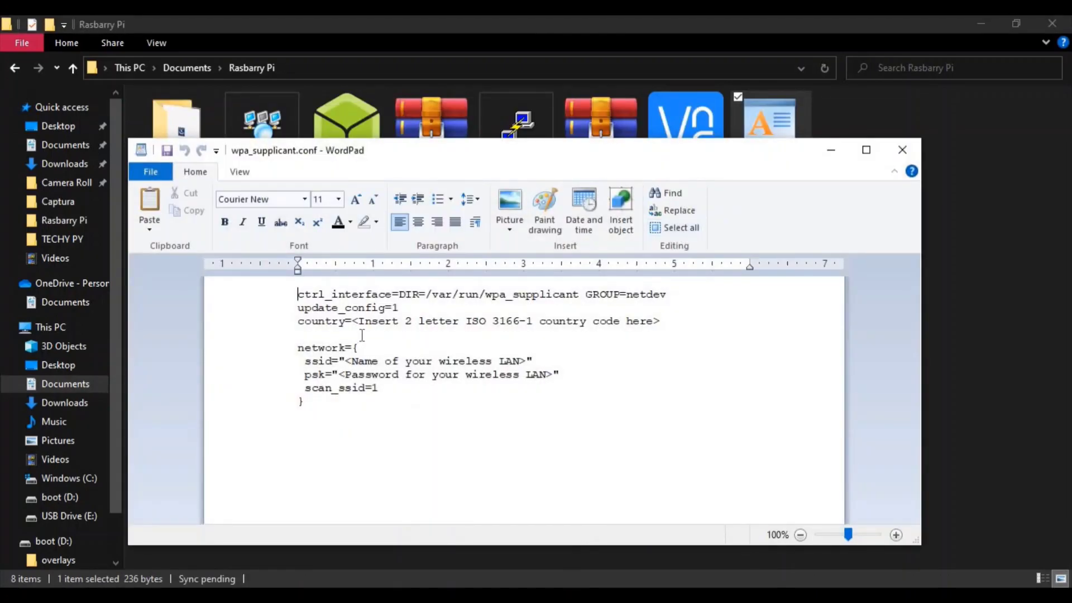
left_click(866, 148)
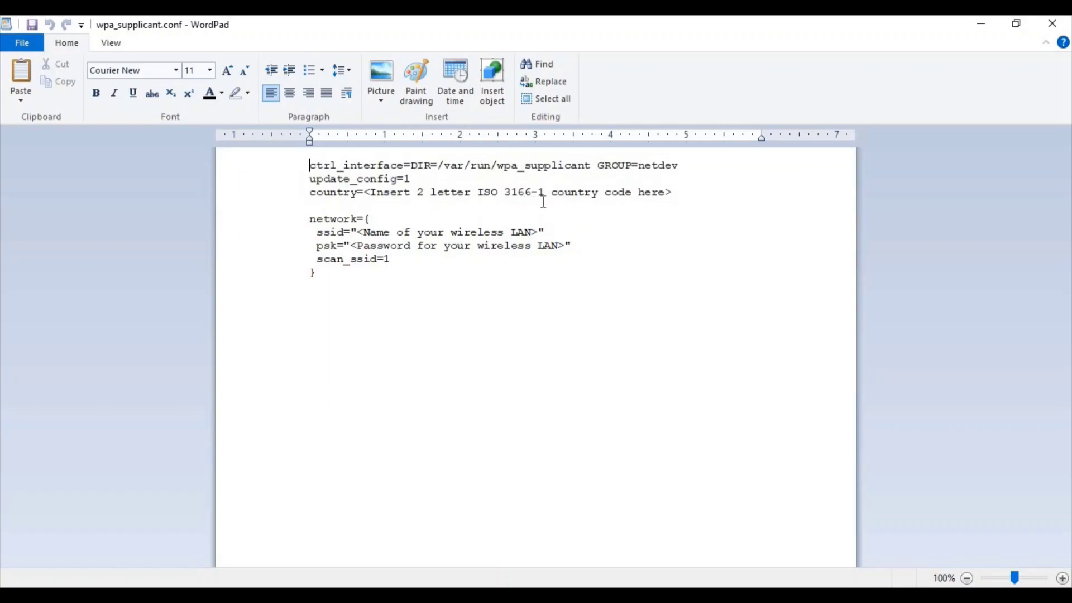
left_click(677, 192)
key("ctrl+shift+Left")
key("ctrl+shift+Left")
key("ctrl+shift+Left")
left_click_drag(406, 192, 365, 192)
key("BackSpace")
key("Caps_Lock")
type("IN")
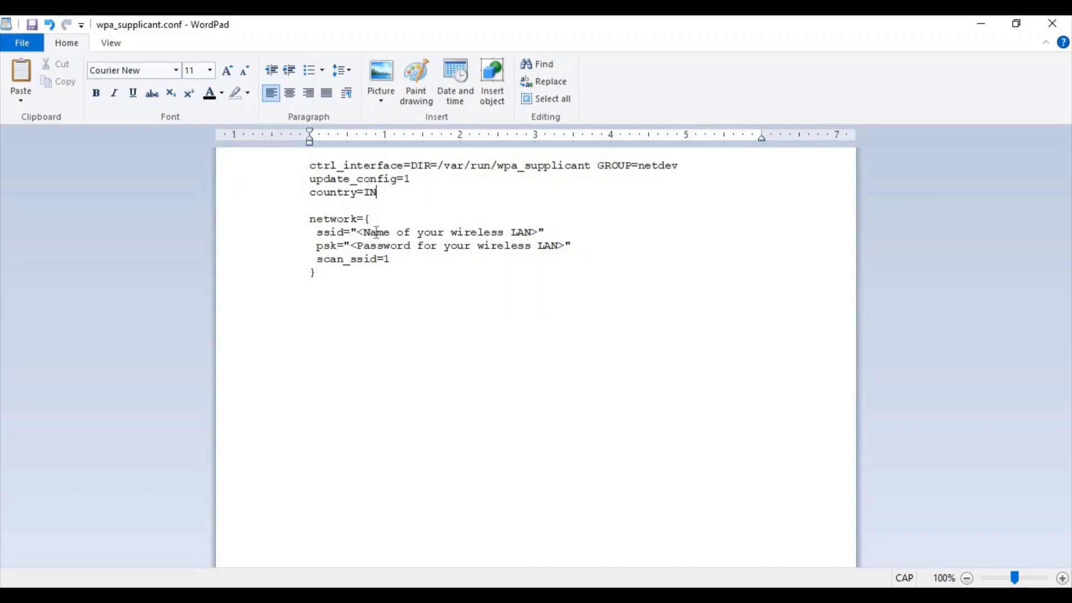
Replace the ssid and psk placeholders with the hotspot name and password, then close
left_click_drag(357, 231, 537, 232)
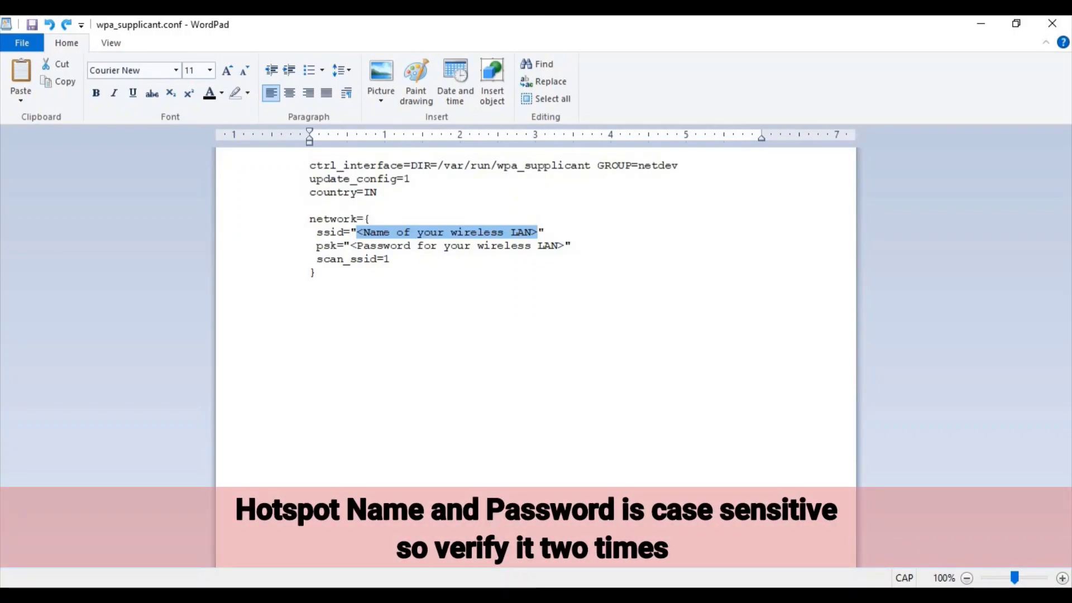
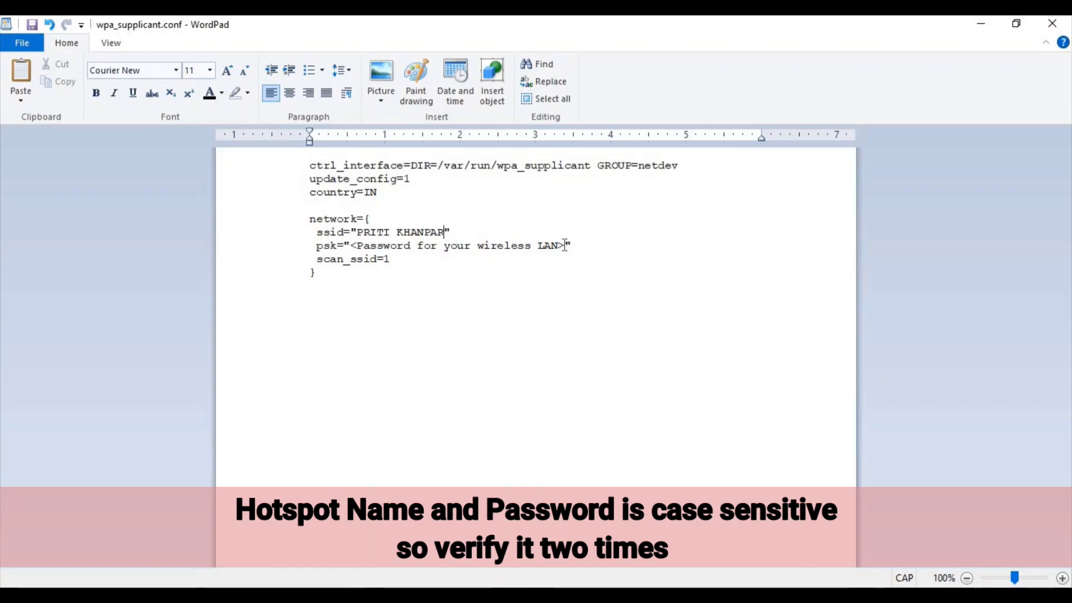
left_click(564, 246)
key("ctrl+shift+Left")
key("ctrl+shift+Left")
key("ctrl+shift+Left")
key("ctrl+shift+Left")
key("ctrl+shift+Left")
key("ctrl+shift+Left")
key("ctrl+shift+Left")
key("shift+Right")
key("shift+Right")
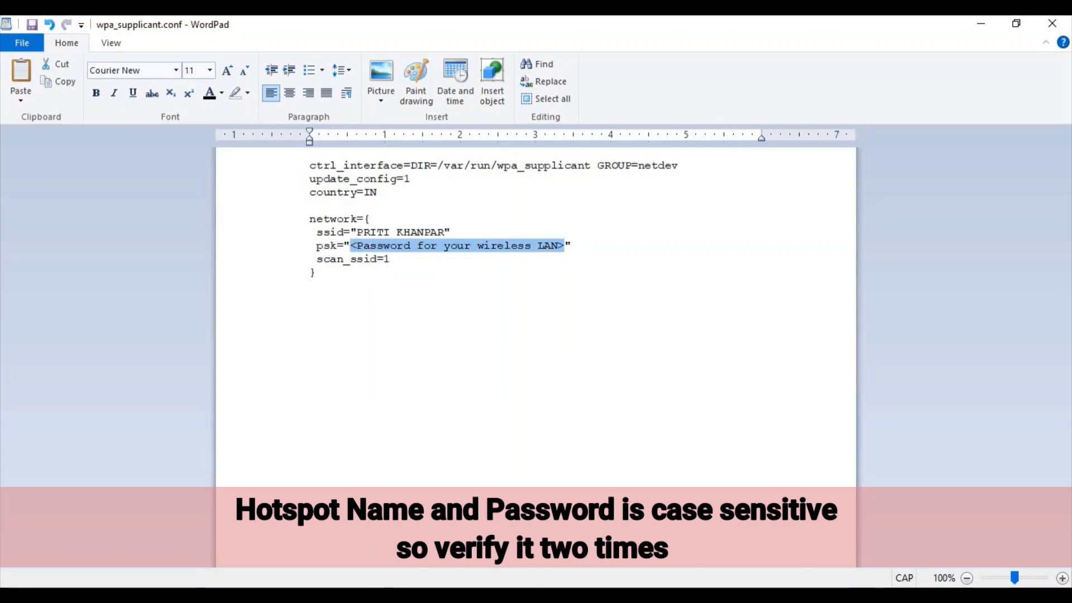
key("BackSpace")
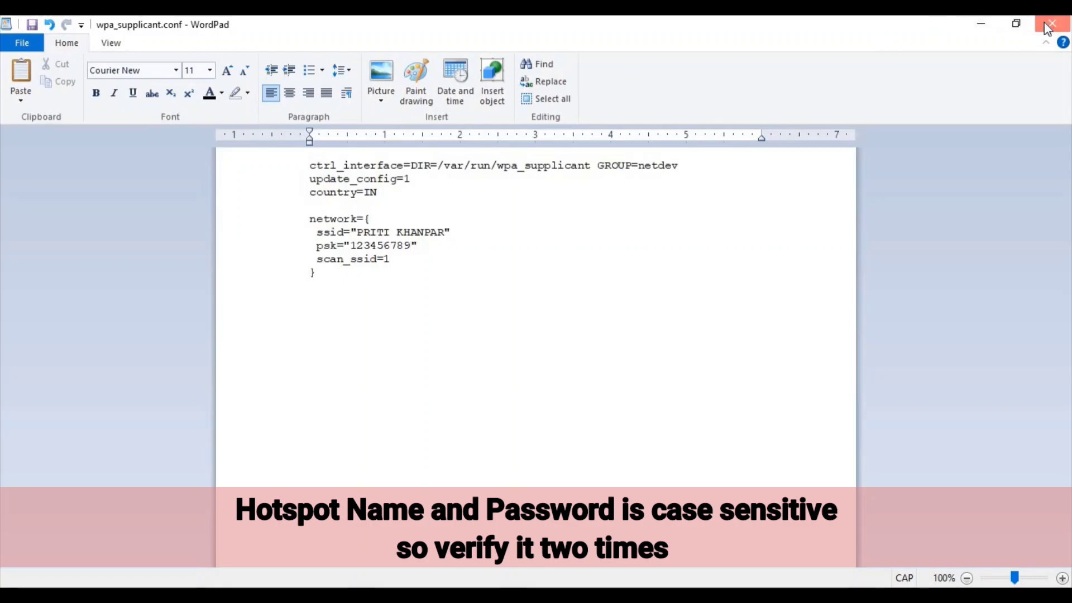
left_click(1049, 25)
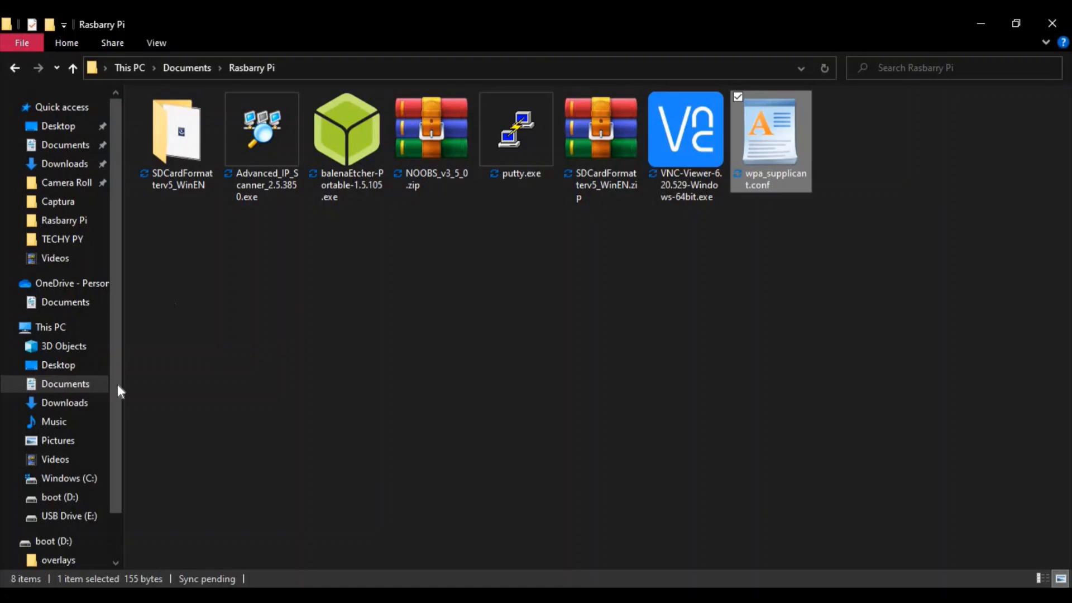
Paste wpa_supplicant.conf onto the boot (D:) drive
left_click(87, 500)
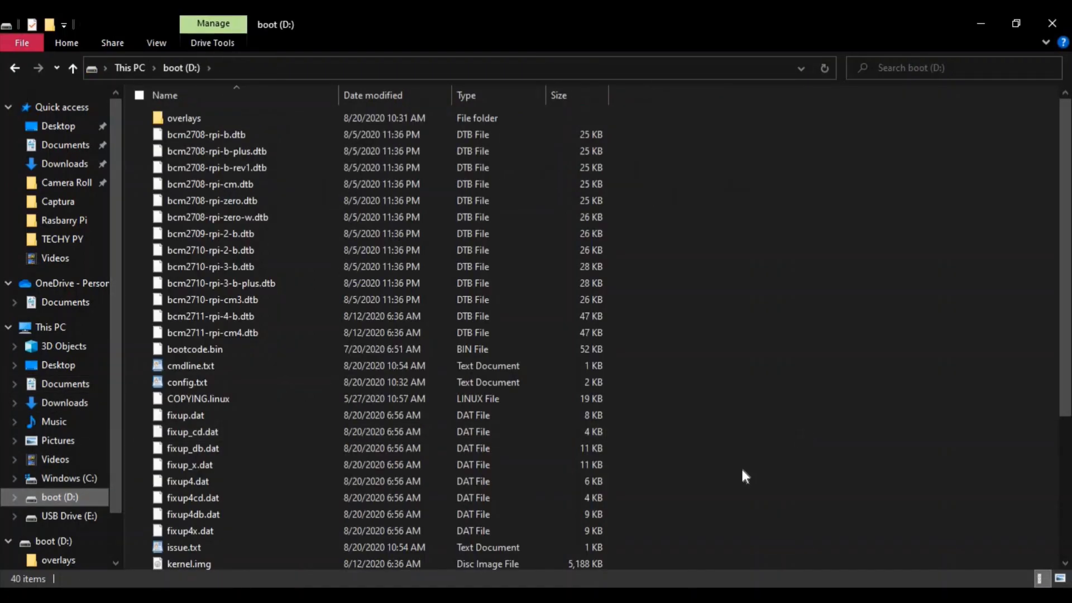
scroll(741, 466, "down", 4)
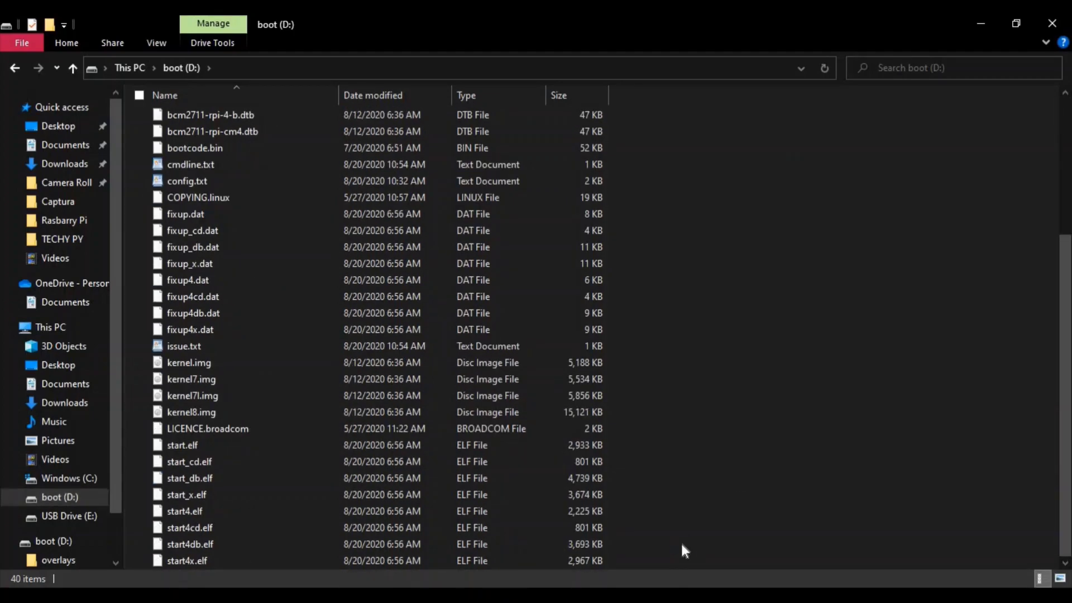
key("ctrl+v")
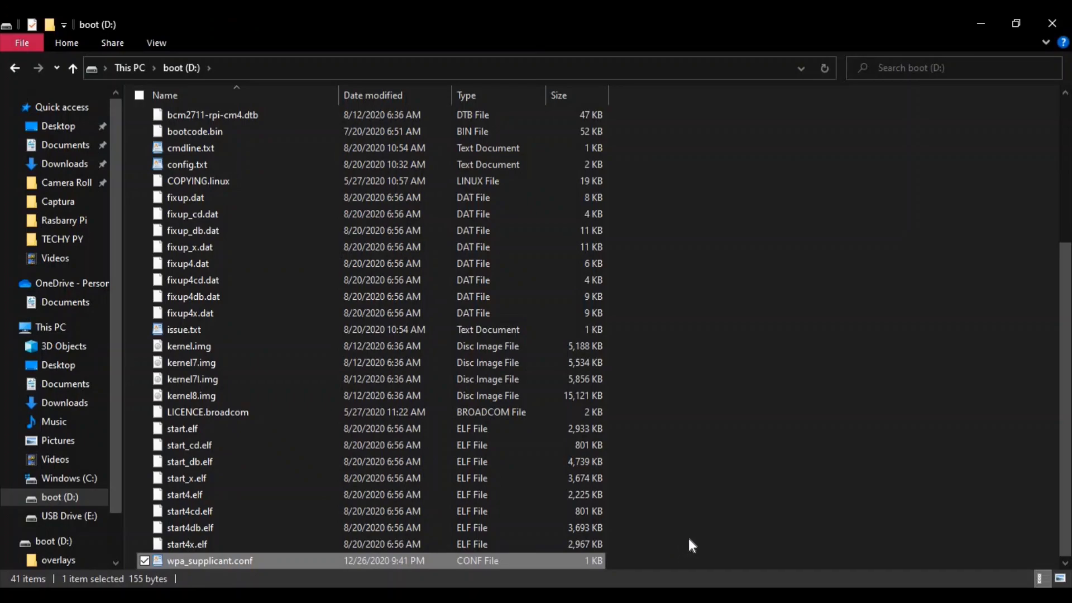
left_click(689, 539)
scroll(728, 484, "down", 4)
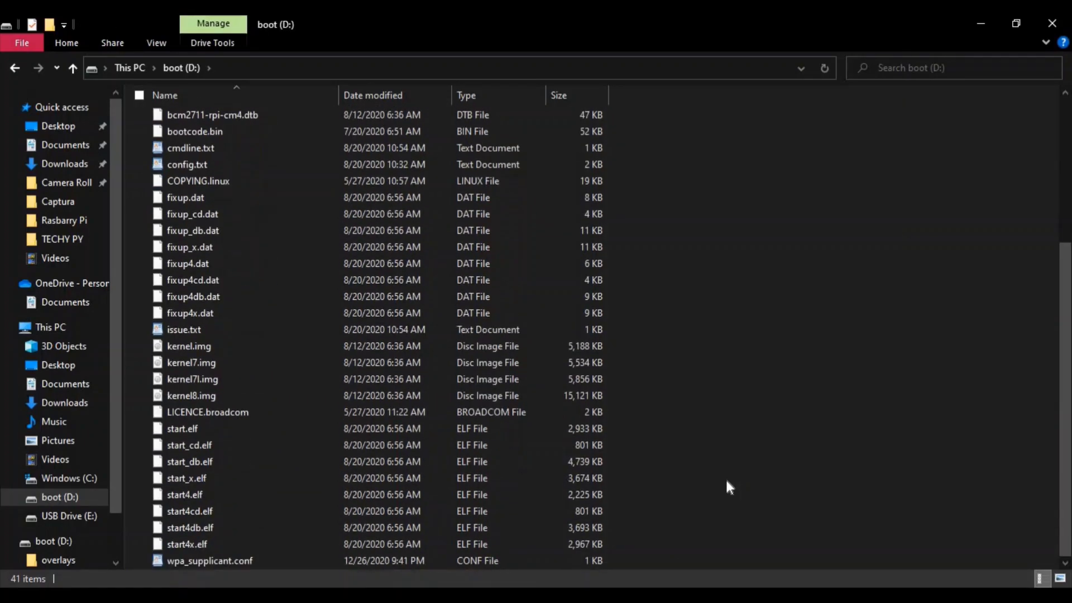
Create a new file on boot (D:) and rename it to extensionless 'ssh'
right_click(655, 374)
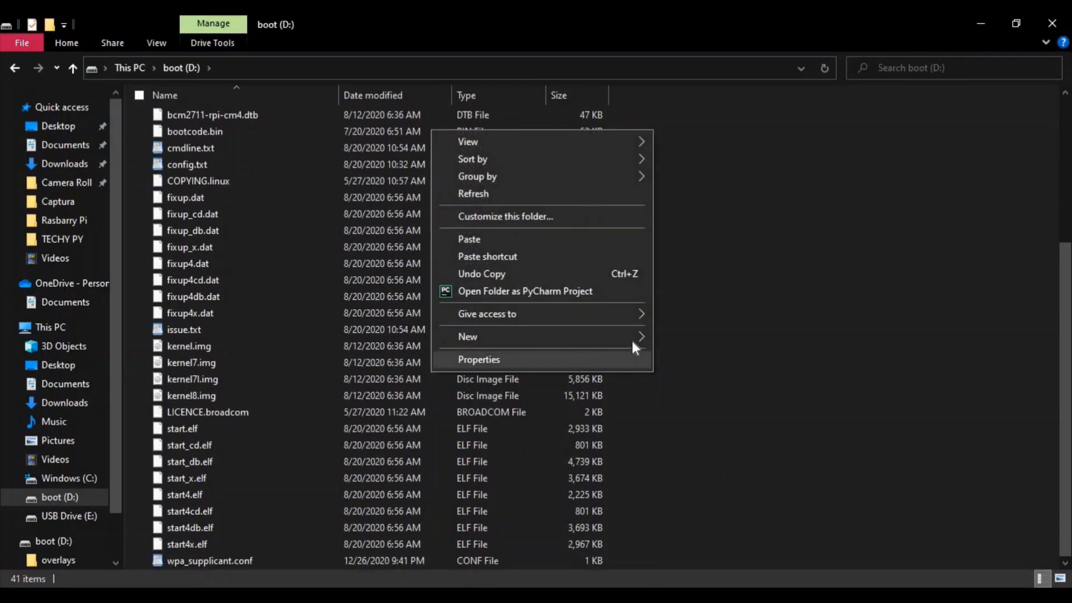
mouse_move(632, 342)
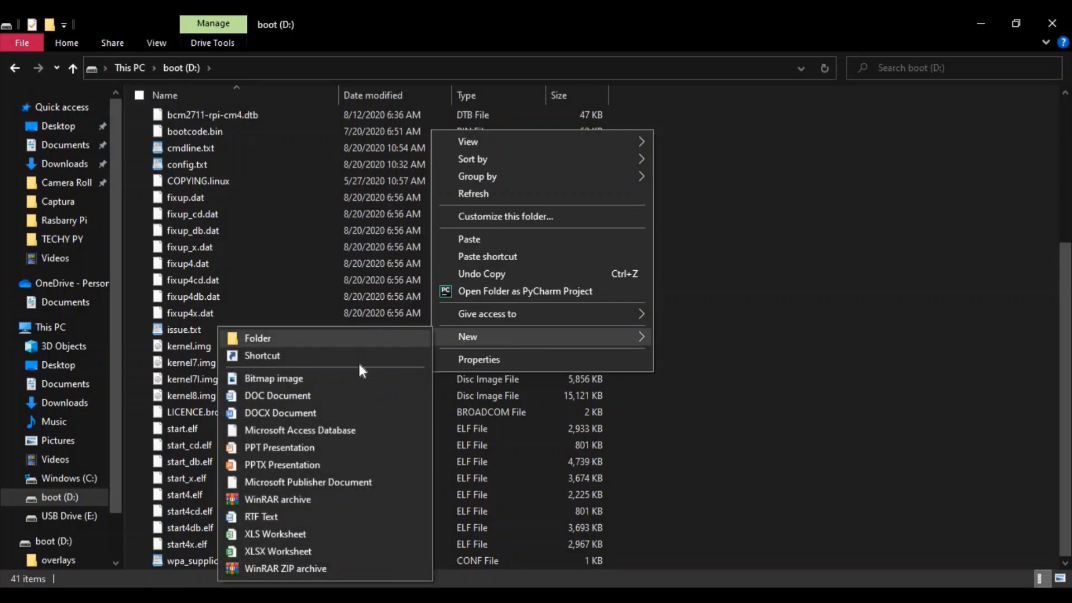
left_click(312, 516)
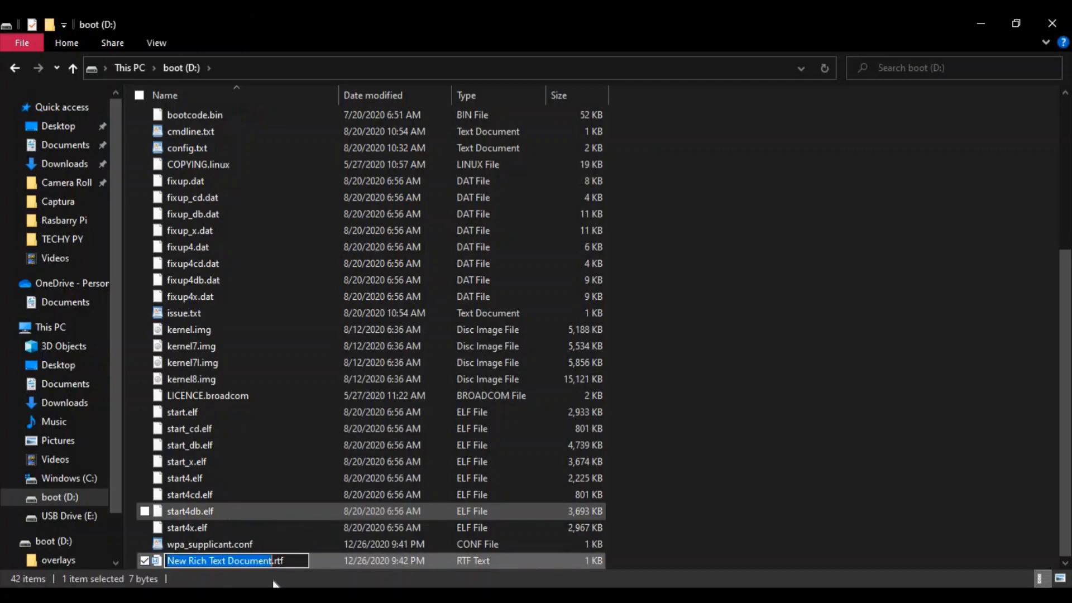
key("shift+End")
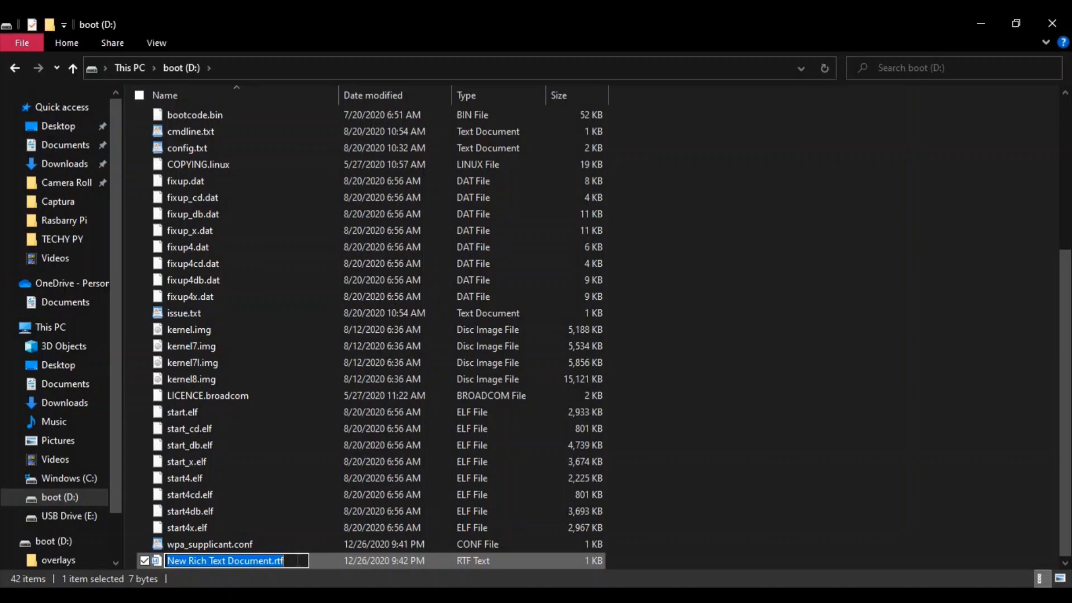
type("ssh")
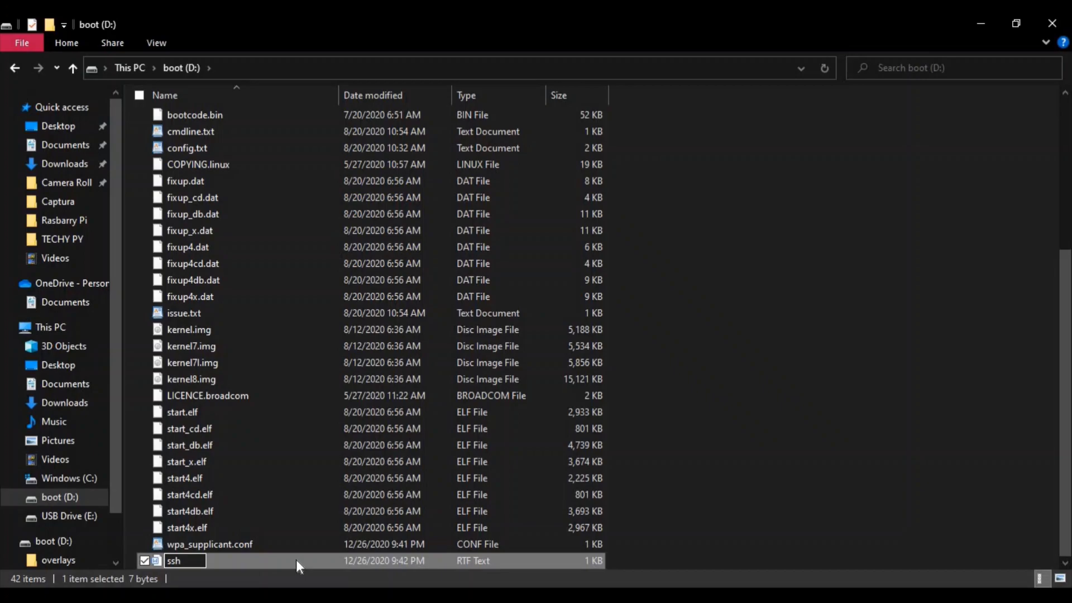
key("Return")
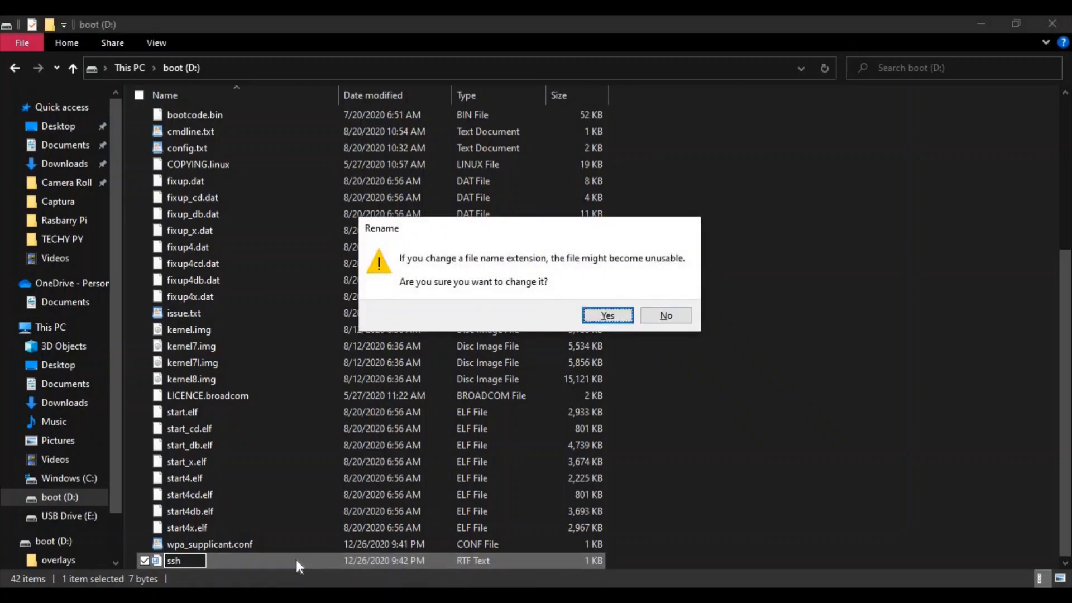
key("Return")
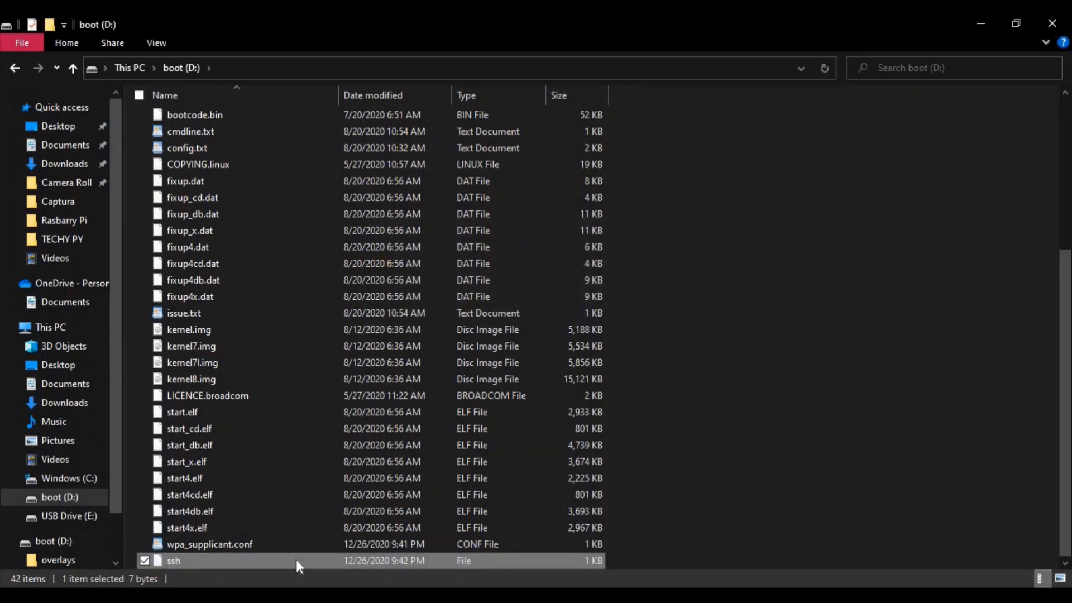
key("F5")
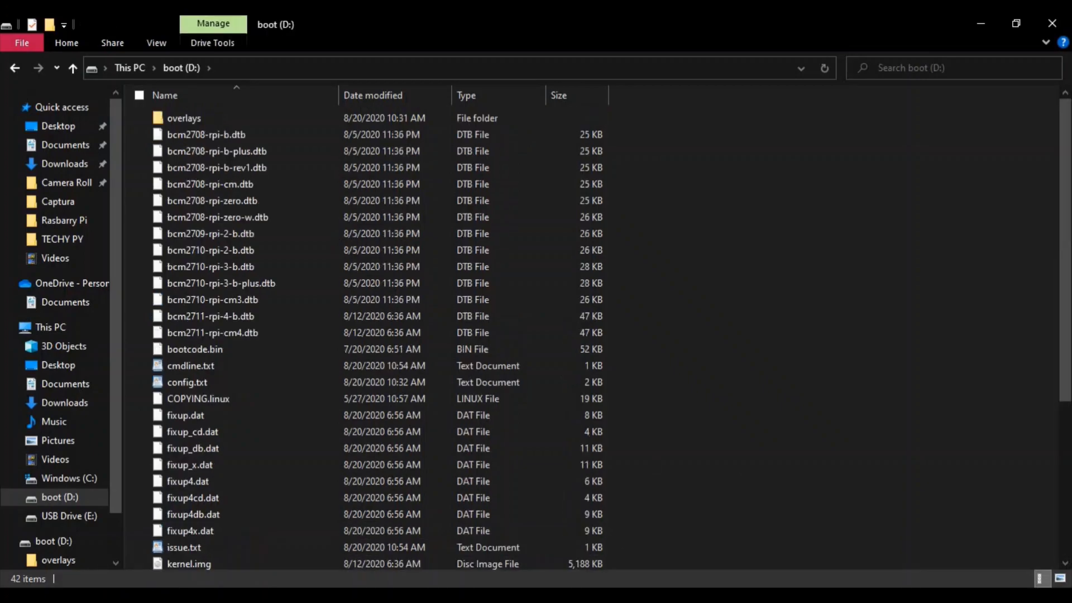
scroll(680, 413, "down", 5)
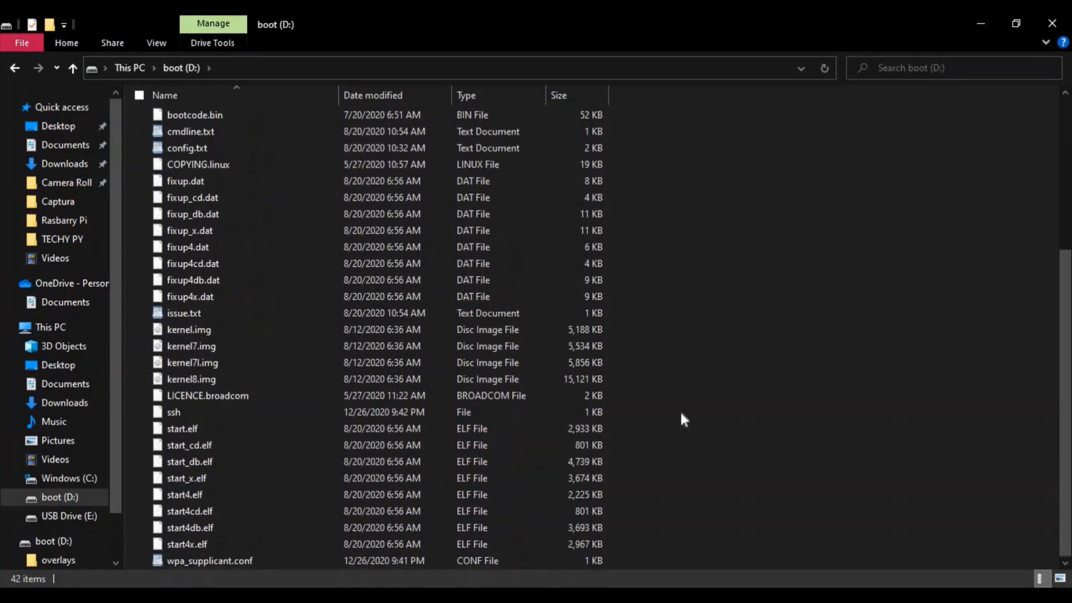
left_click(210, 410)
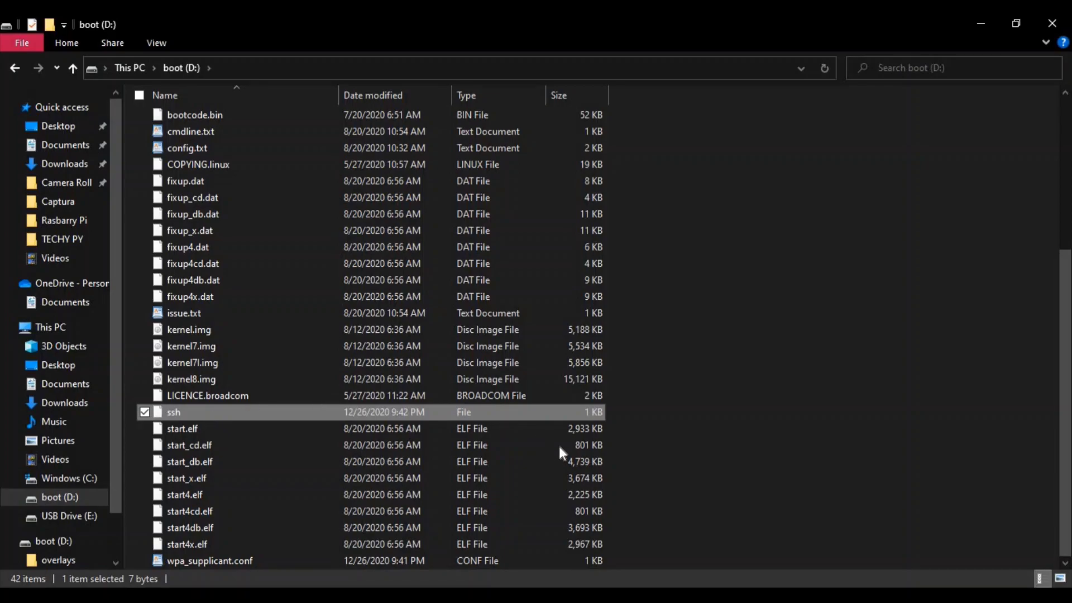
left_click(642, 411)
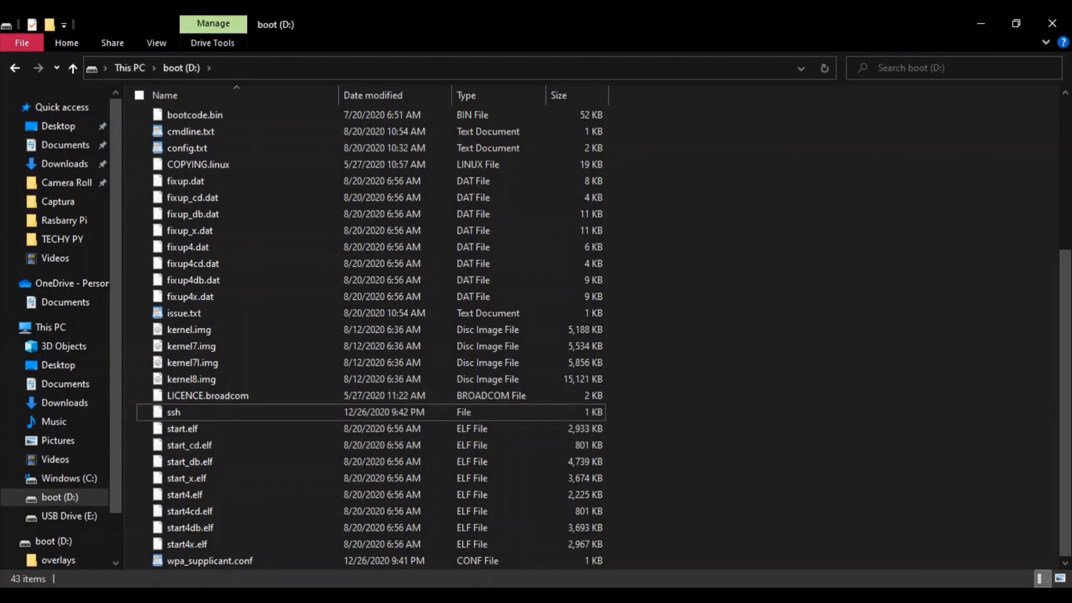
Paste a copy of the ssh file and rename it 'vnc', giving boot (D:) 43 items
key("ctrl+v")
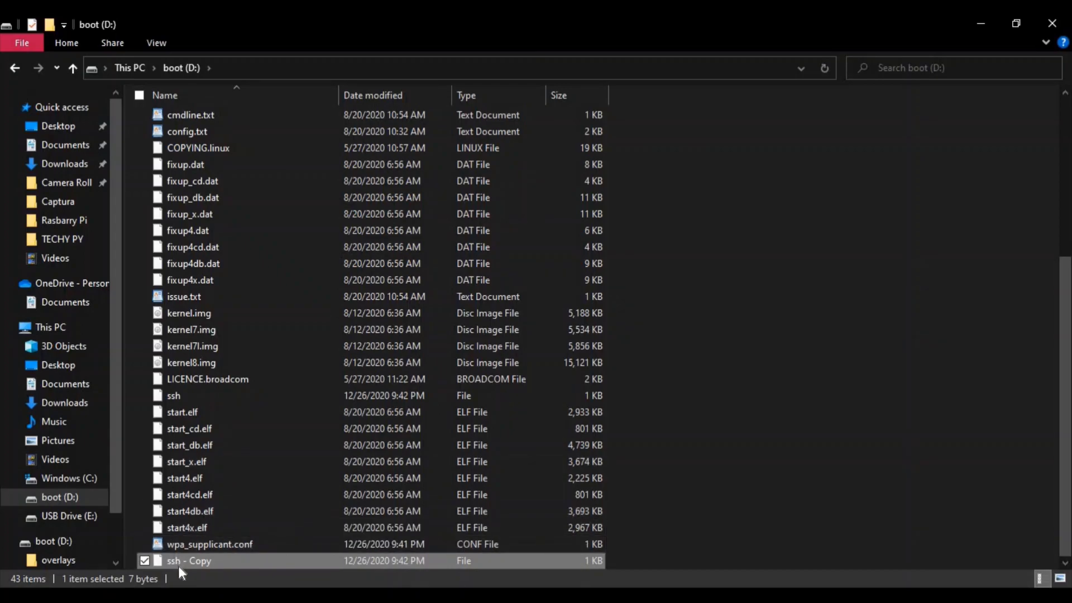
left_click(178, 565)
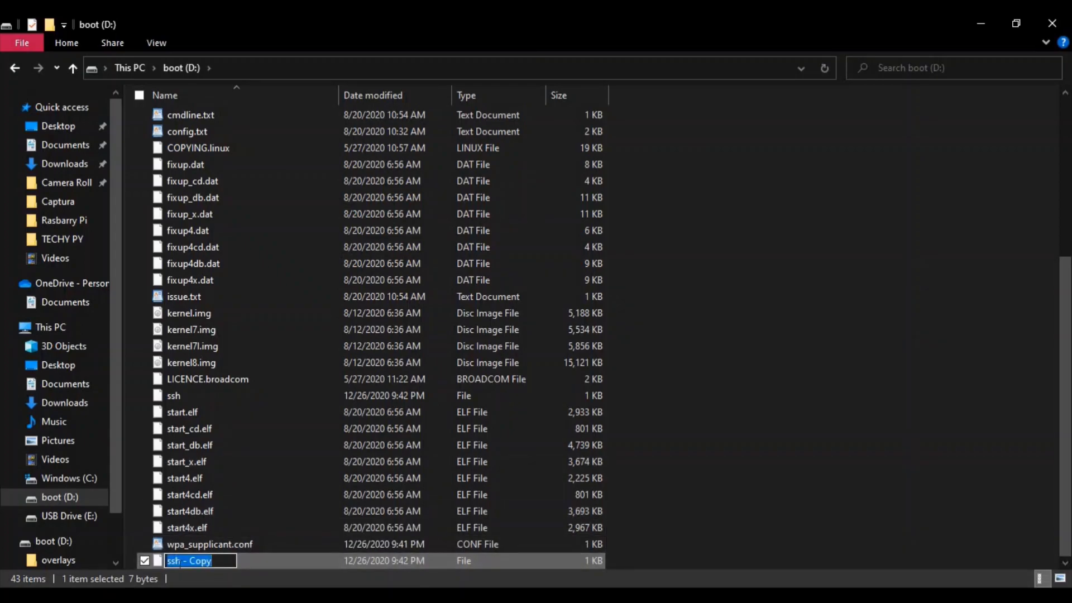
key("BackSpace")
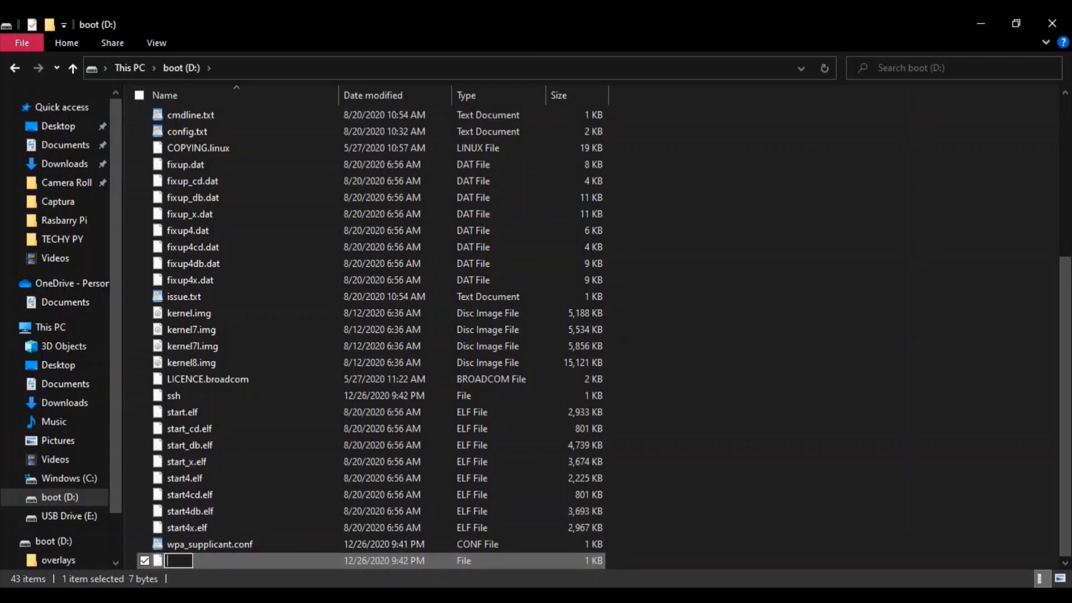
type("vnc")
key("Return")
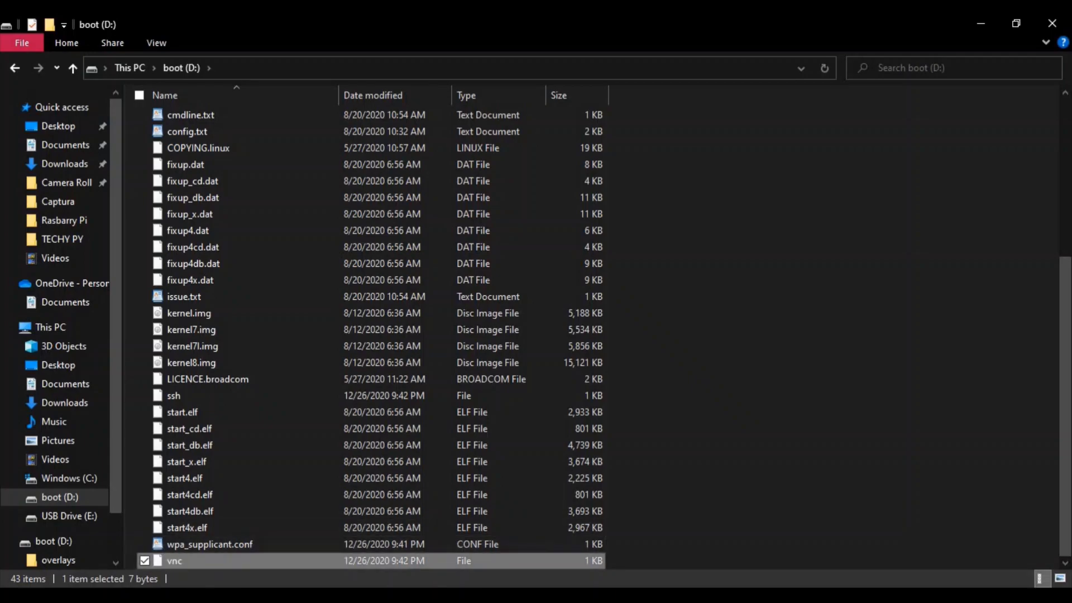
scroll(448, 410, "down", 5)
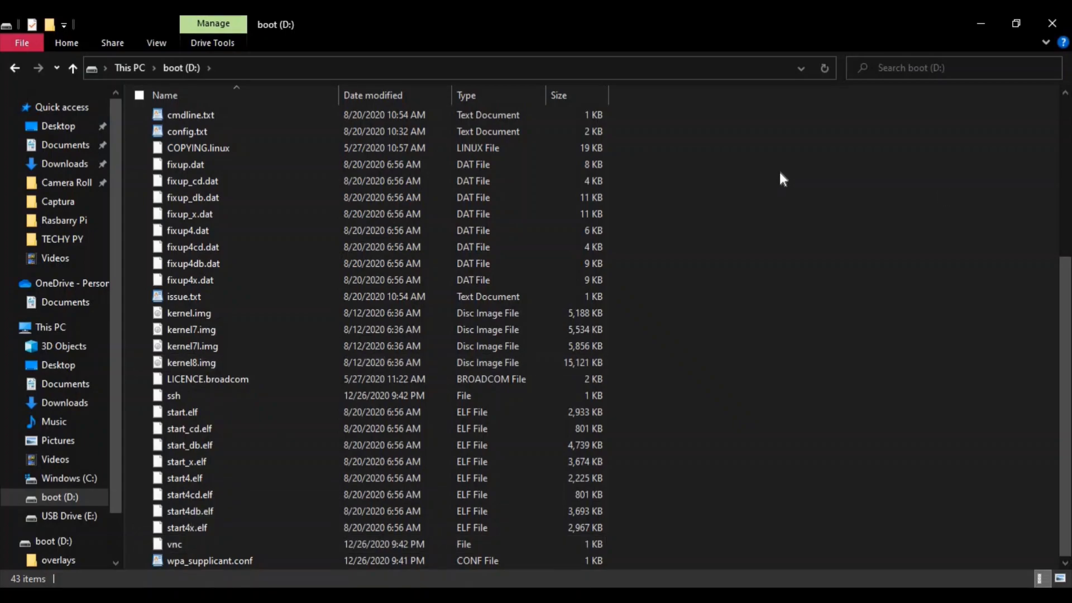
scroll(782, 179, "up", 5)
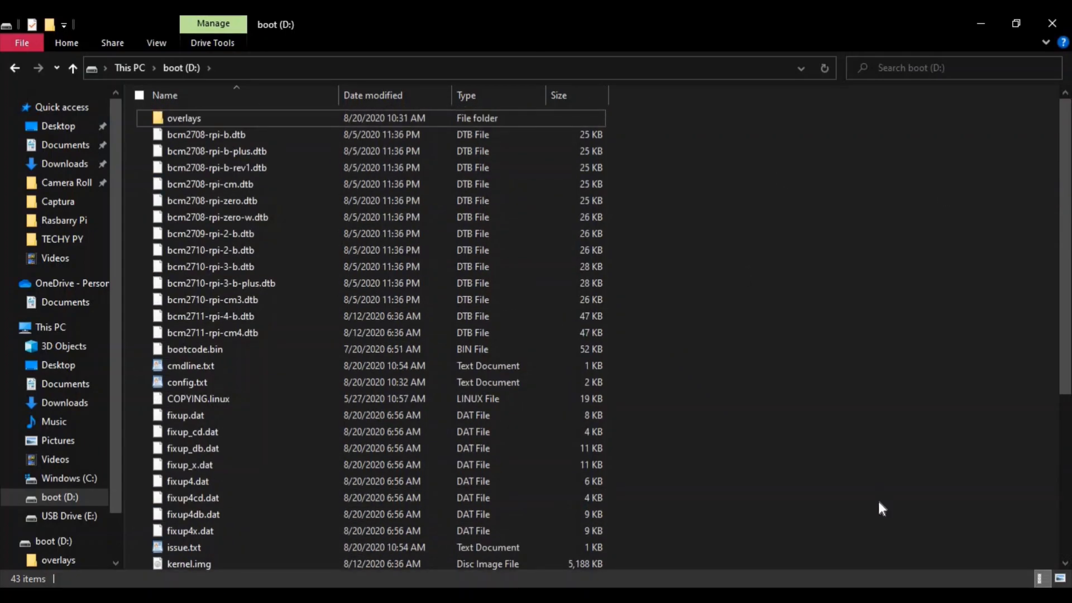
Eject the SD card's Mass Storage Device, check Wi-Fi networks, and reopen the Rasbarry Pi folder
left_click(837, 595)
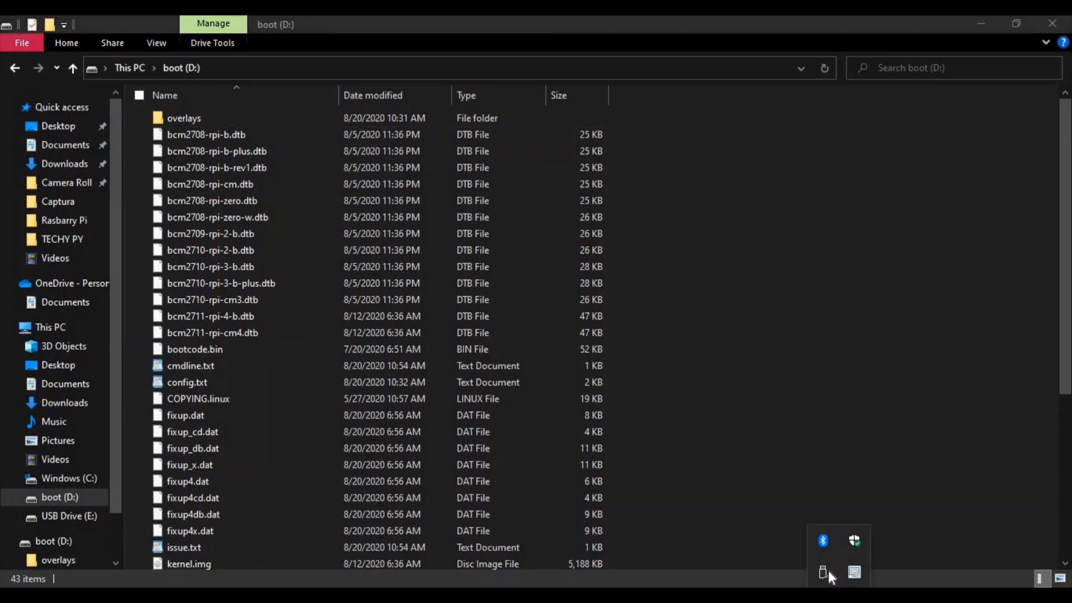
left_click(828, 570)
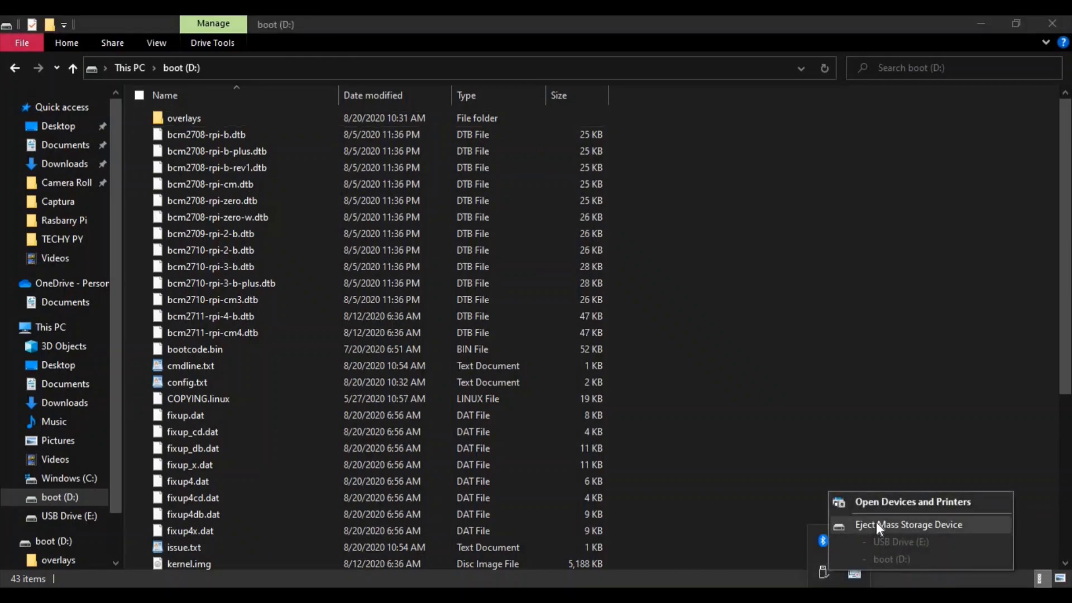
left_click(876, 523)
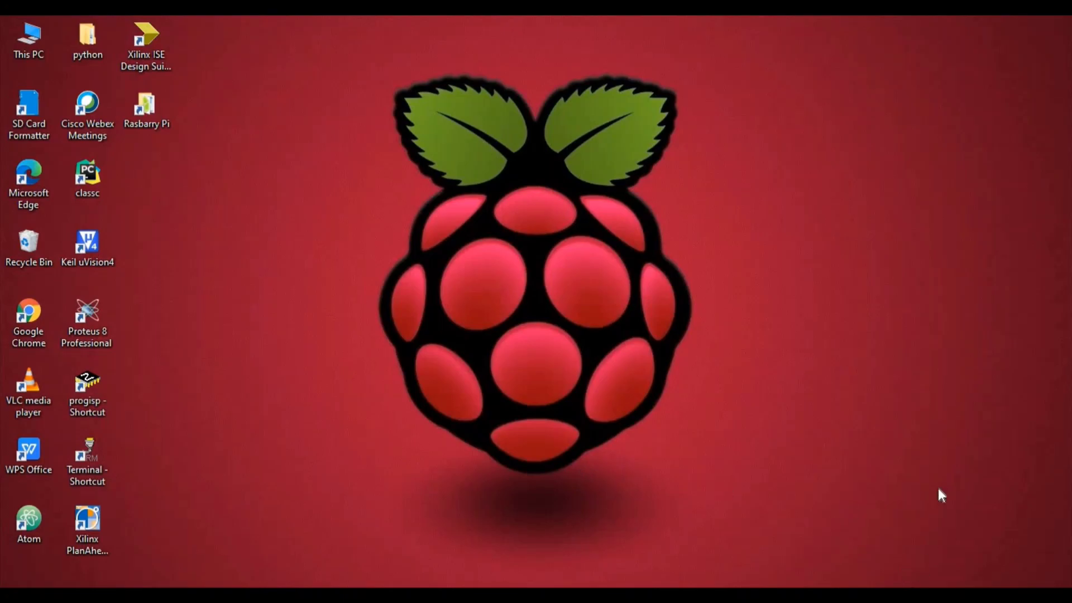
left_click(983, 595)
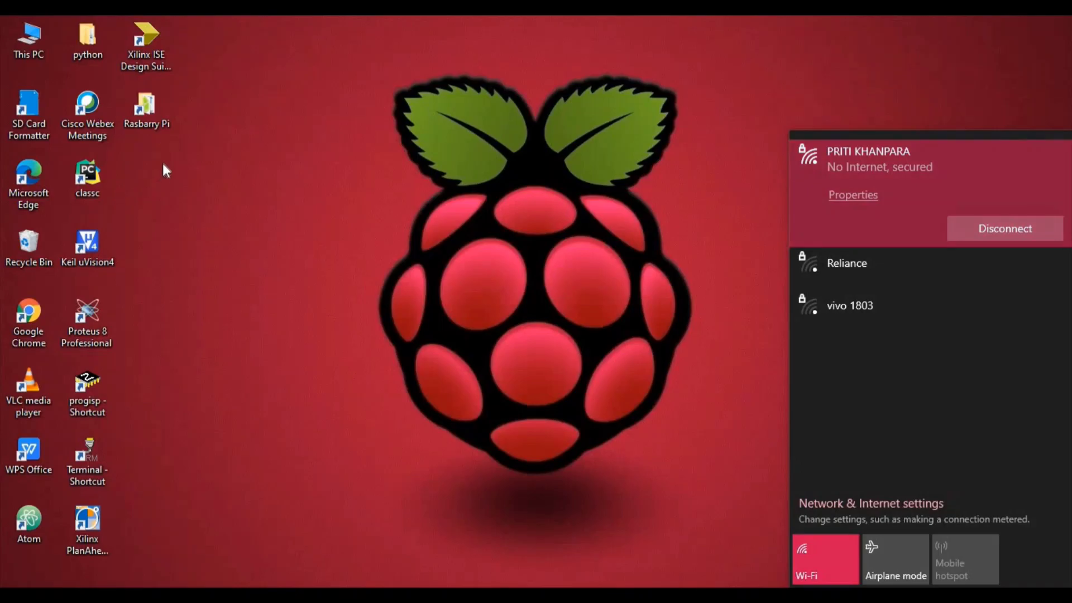
double_click(157, 120)
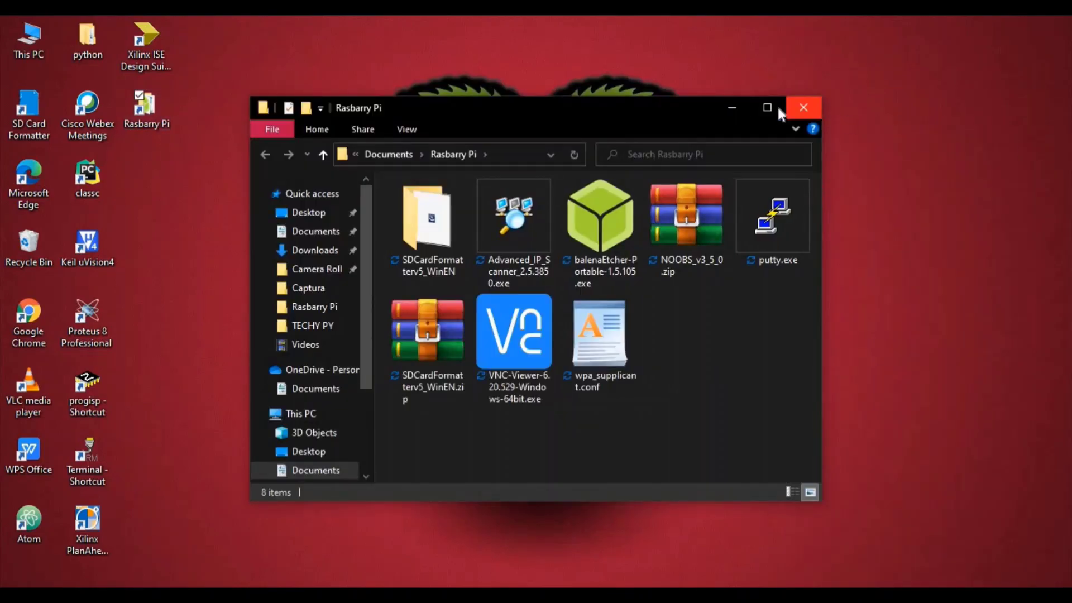
Run Advanced IP Scanner as administrator, in English, as the portable version, and maximize it
left_click(770, 107)
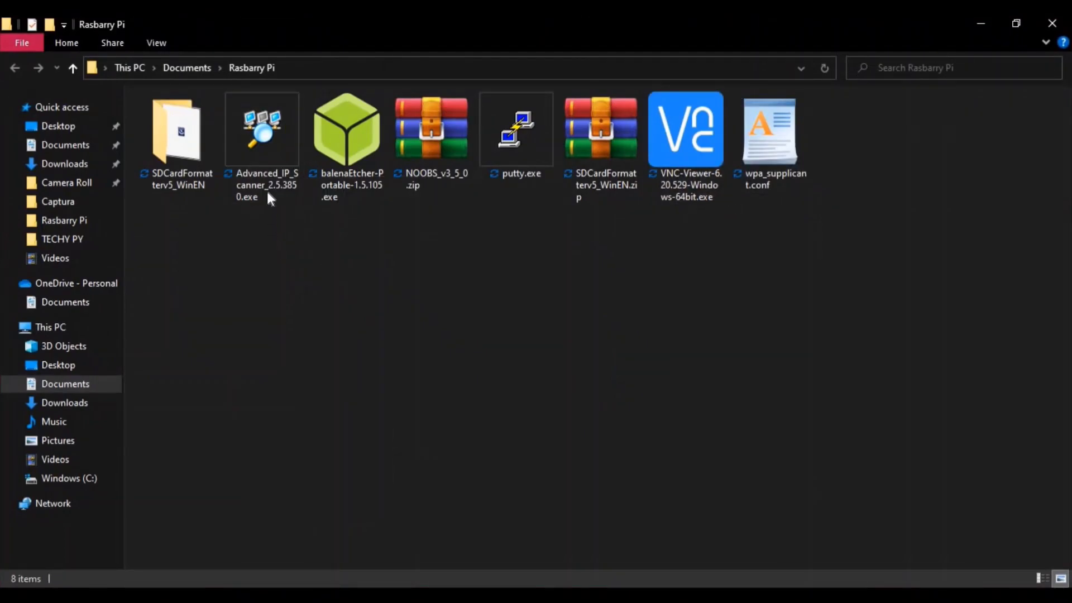
left_click(266, 185)
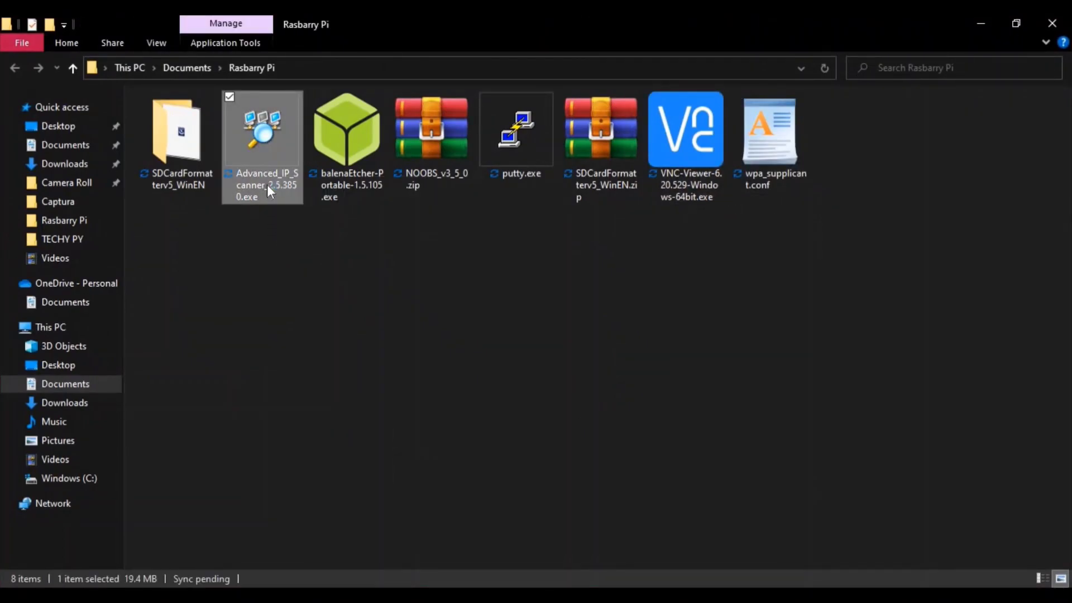
right_click(266, 184)
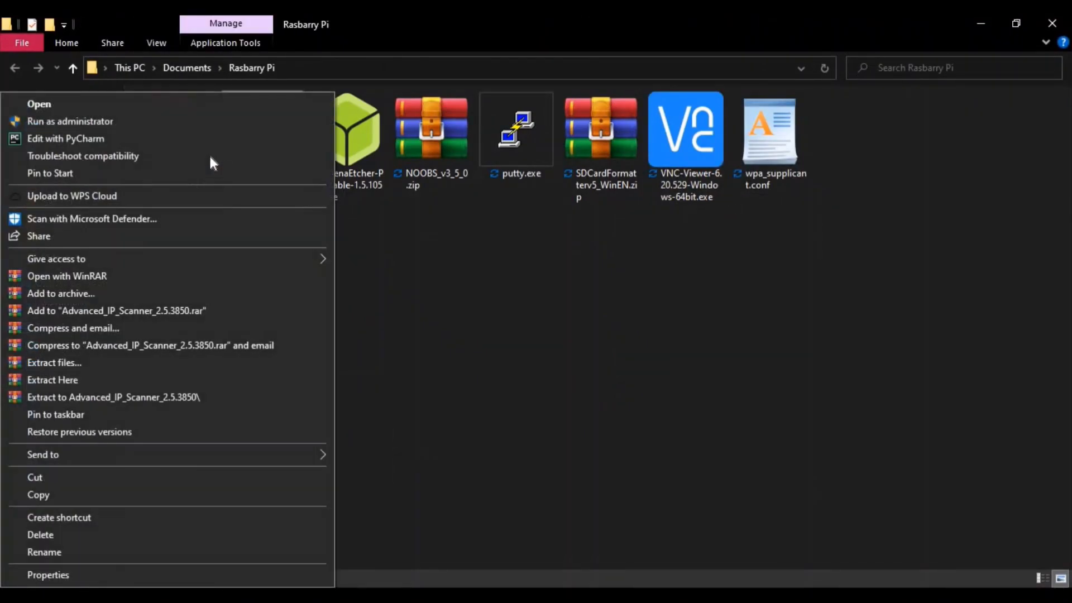
left_click(162, 122)
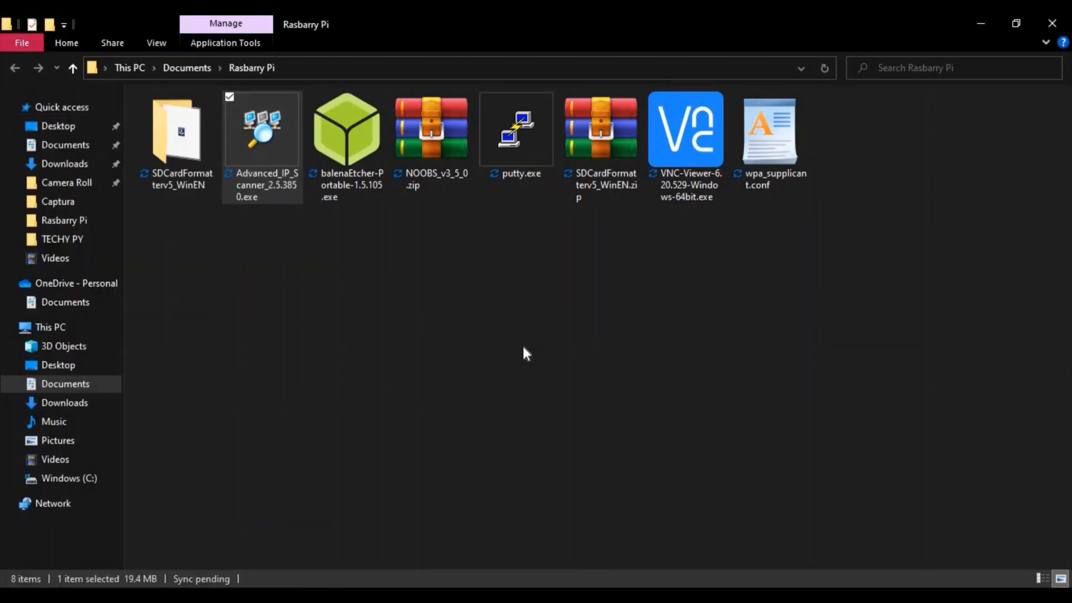
left_click(544, 345)
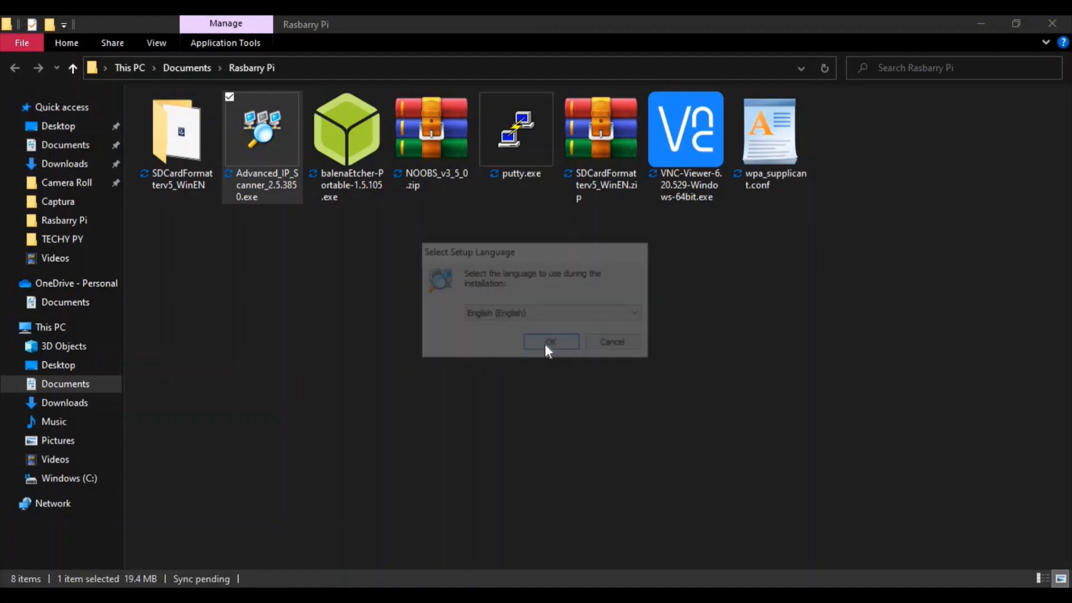
left_click(386, 294)
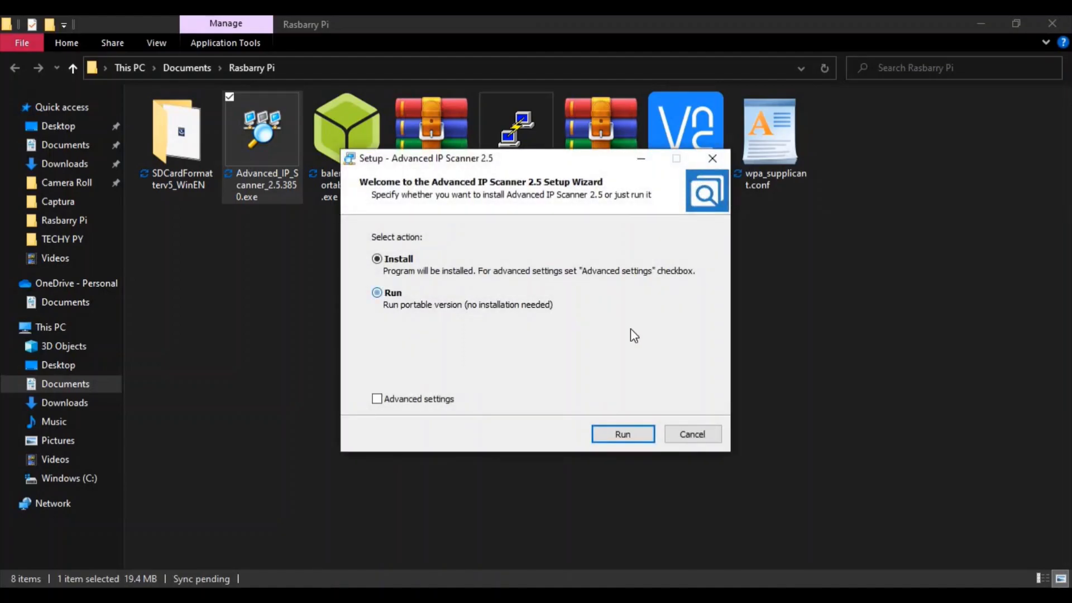
left_click(620, 440)
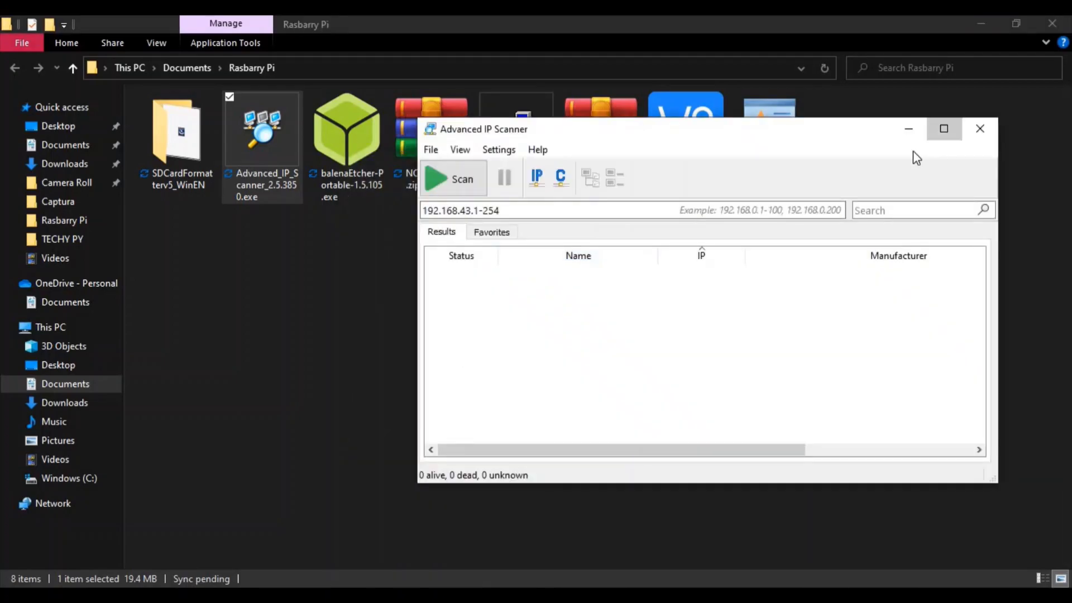
left_click(944, 127)
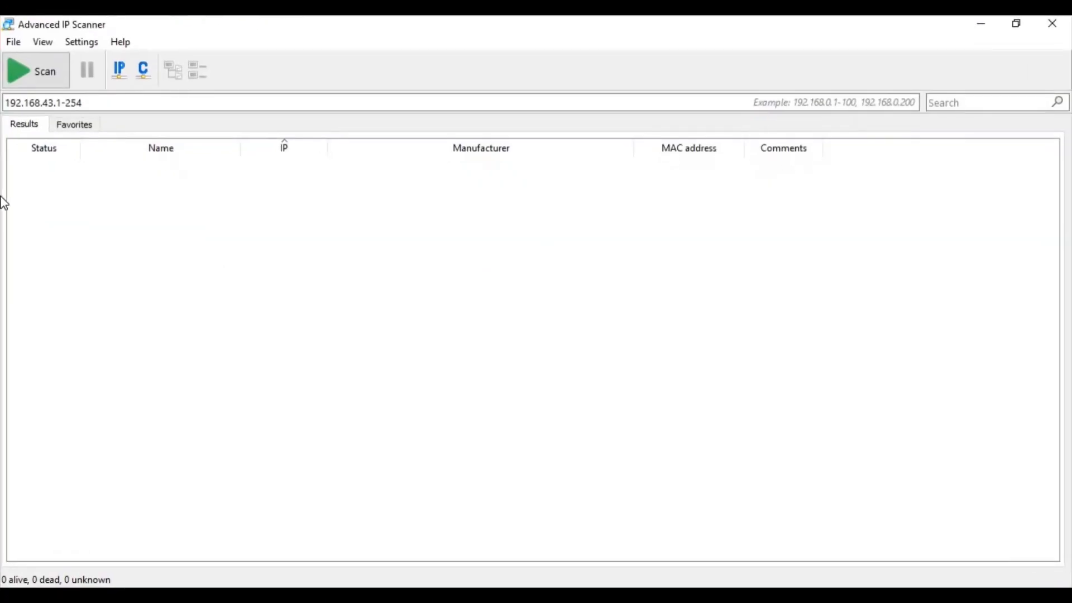
Scan finds 3 hosts; copy raspberrypi's IP 192.168.43.83 and close the scanner
left_click(45, 75)
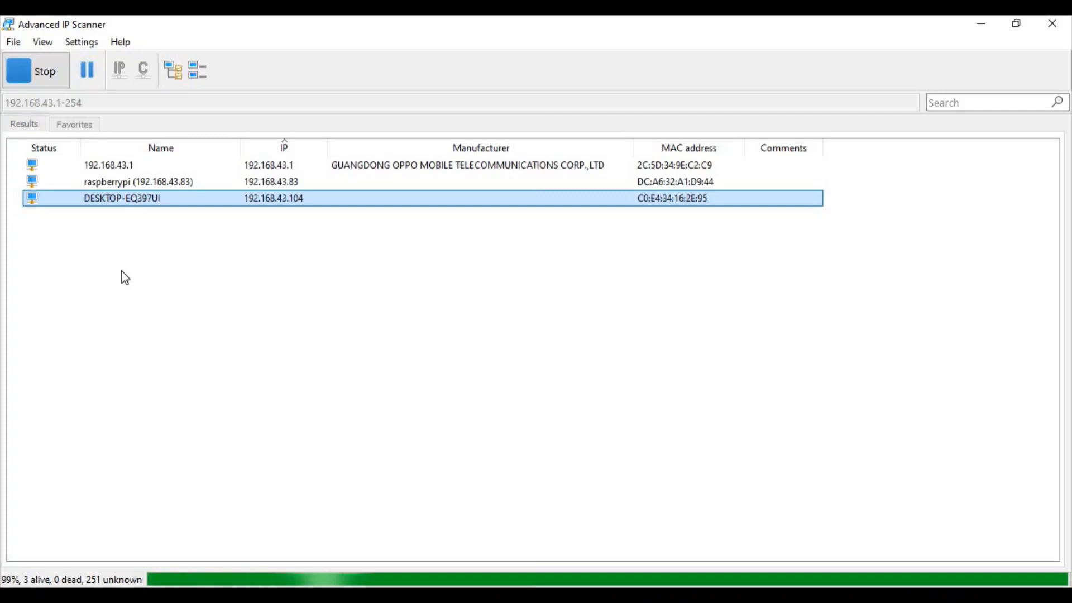
left_click(106, 184)
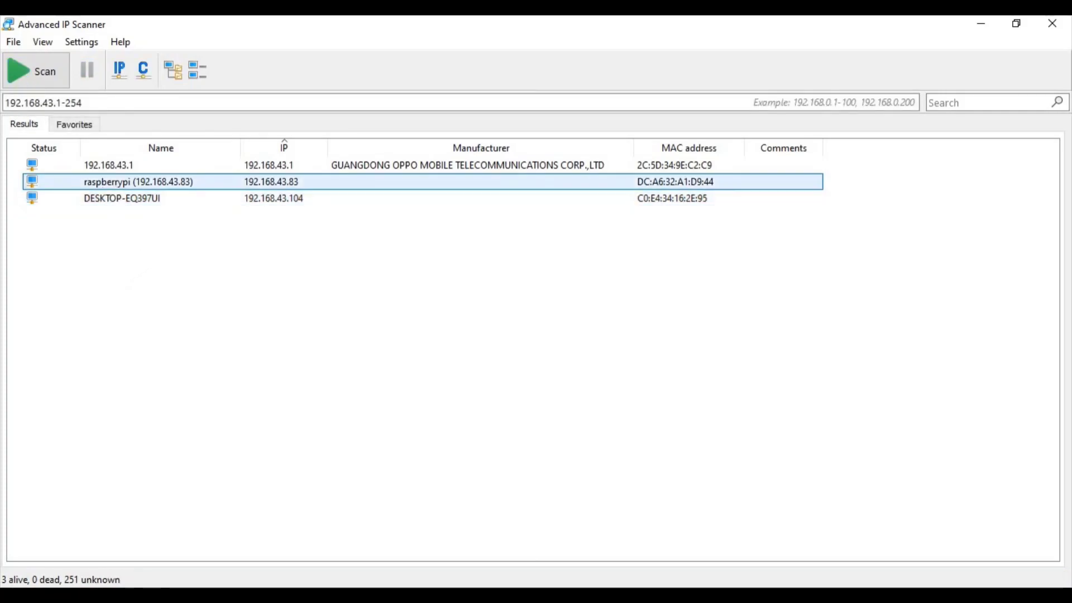
right_click(225, 181)
mouse_move(337, 247)
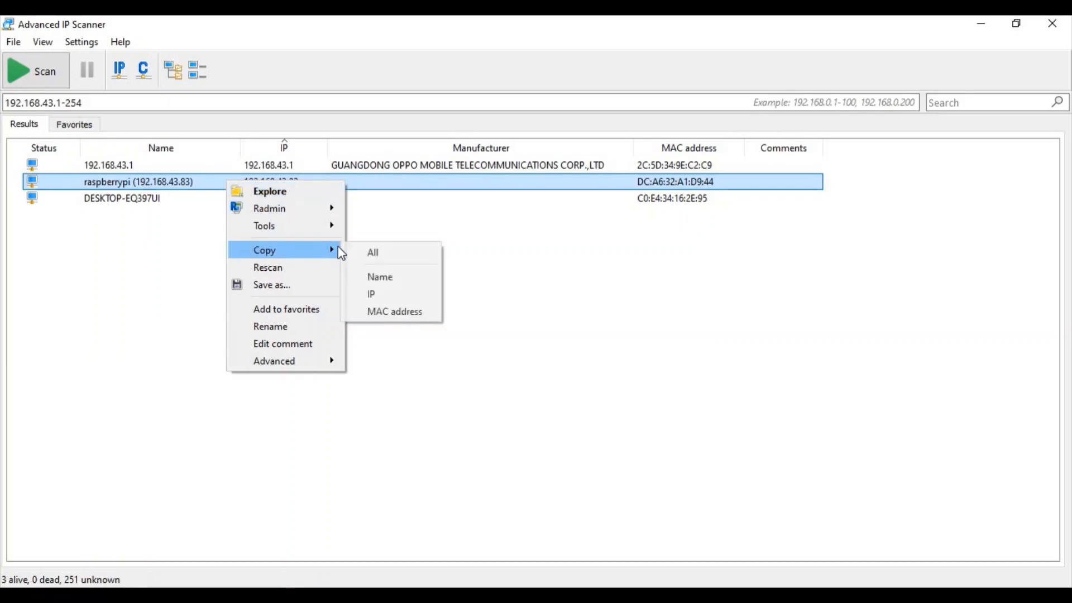
left_click(383, 294)
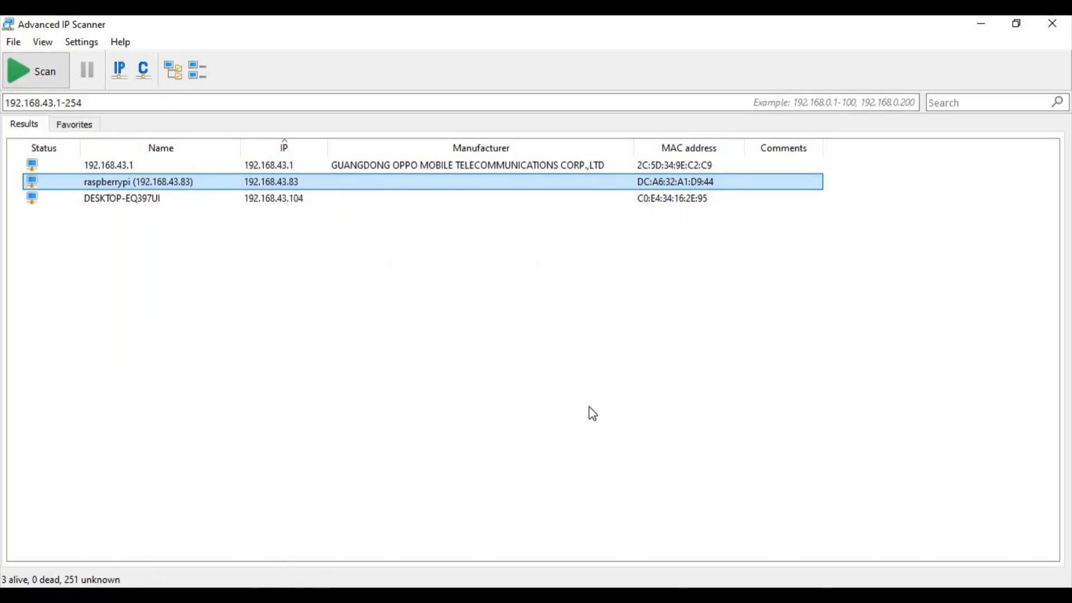
left_click(1053, 22)
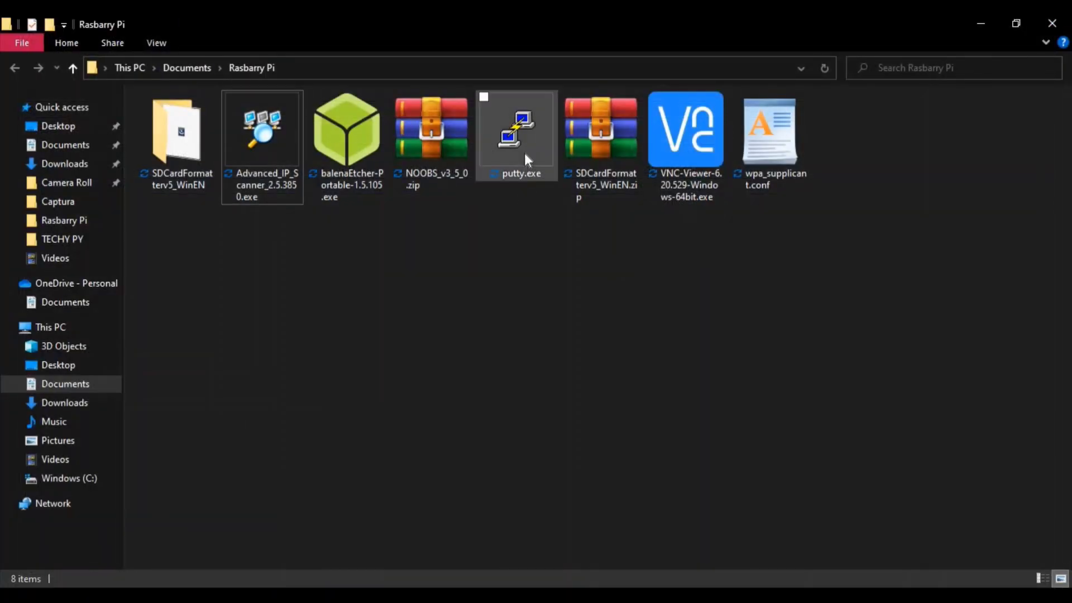
Launch putty.exe, connect by SSH to 192.168.43.83, and accept the host key
double_click(524, 153)
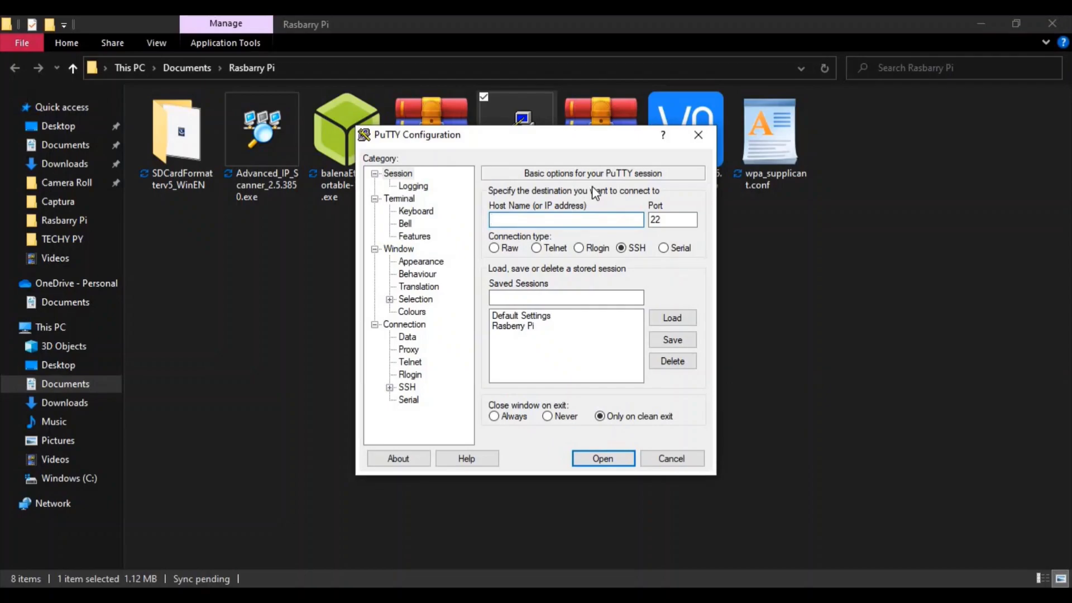
key("ctrl+v")
left_click(587, 460)
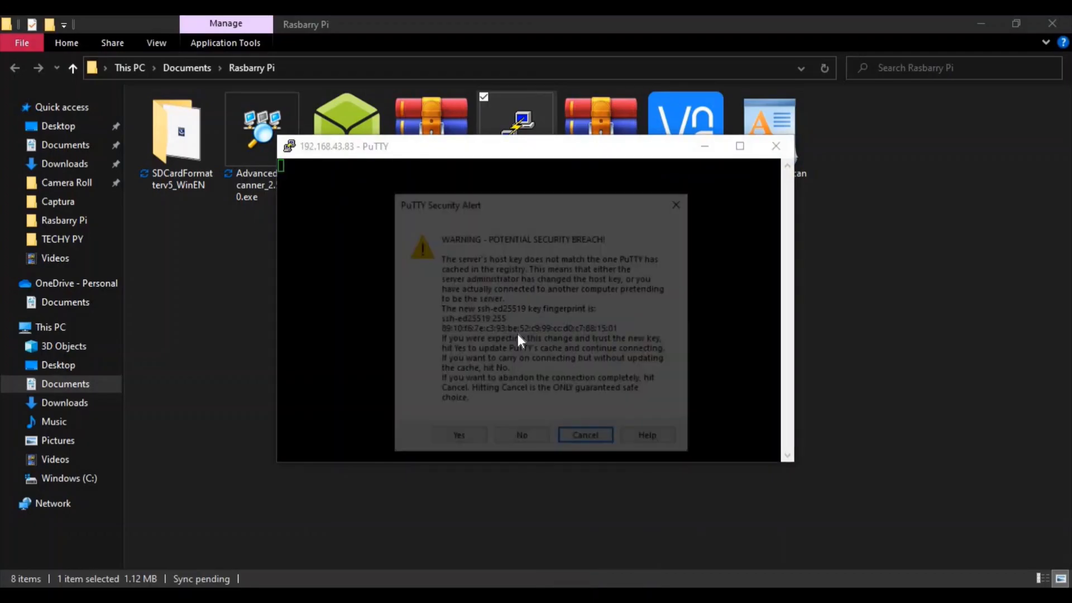
left_click(463, 440)
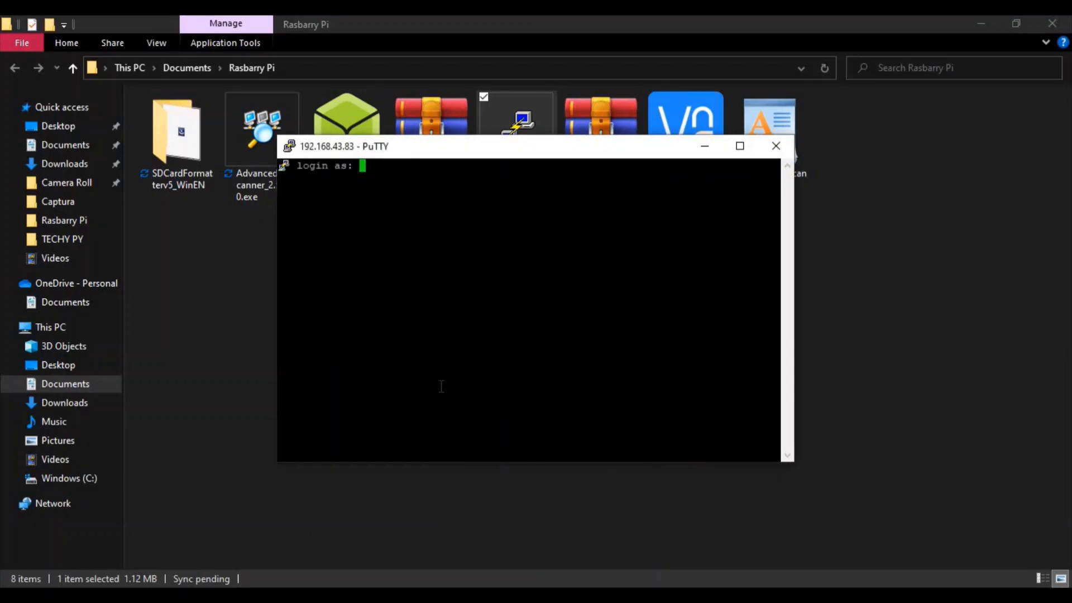
Log in to the Pi's shell as user pi and type sudo raspi-config at the prompt
left_click(993, 23)
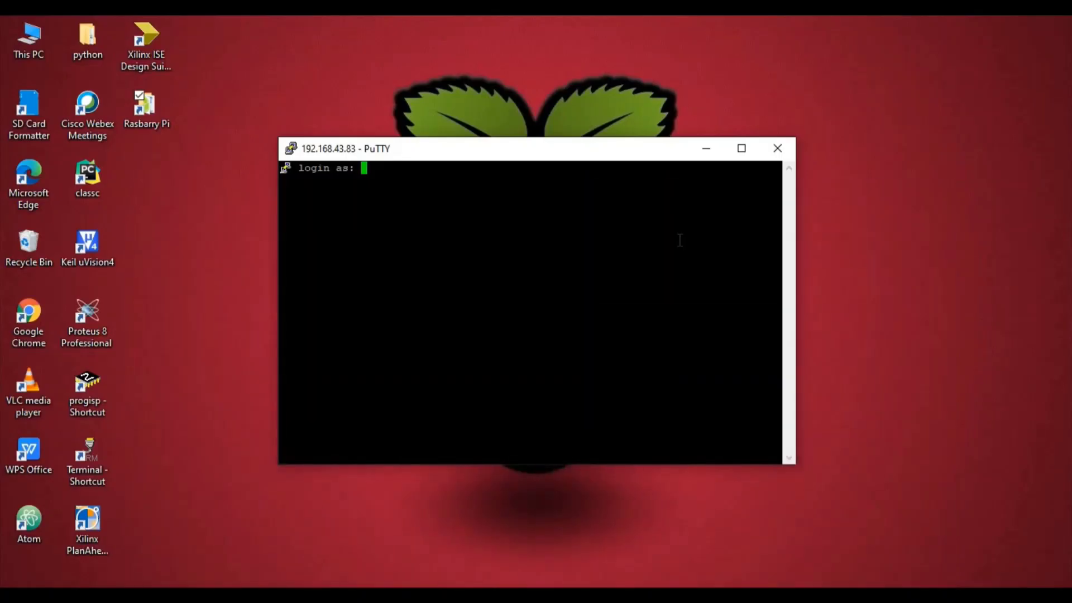
type("pi")
key("Return")
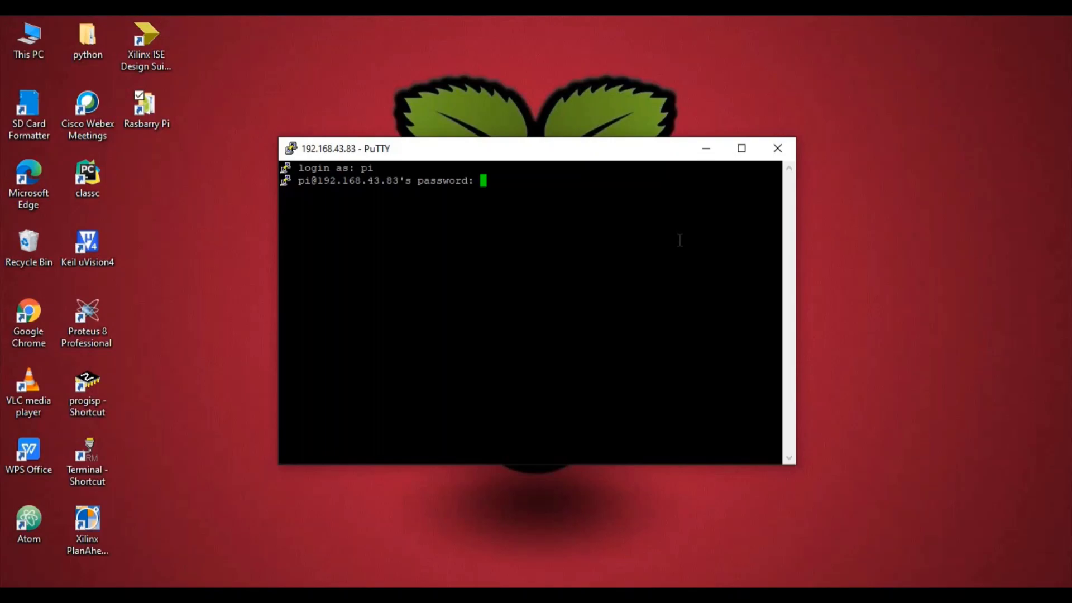
key("Return")
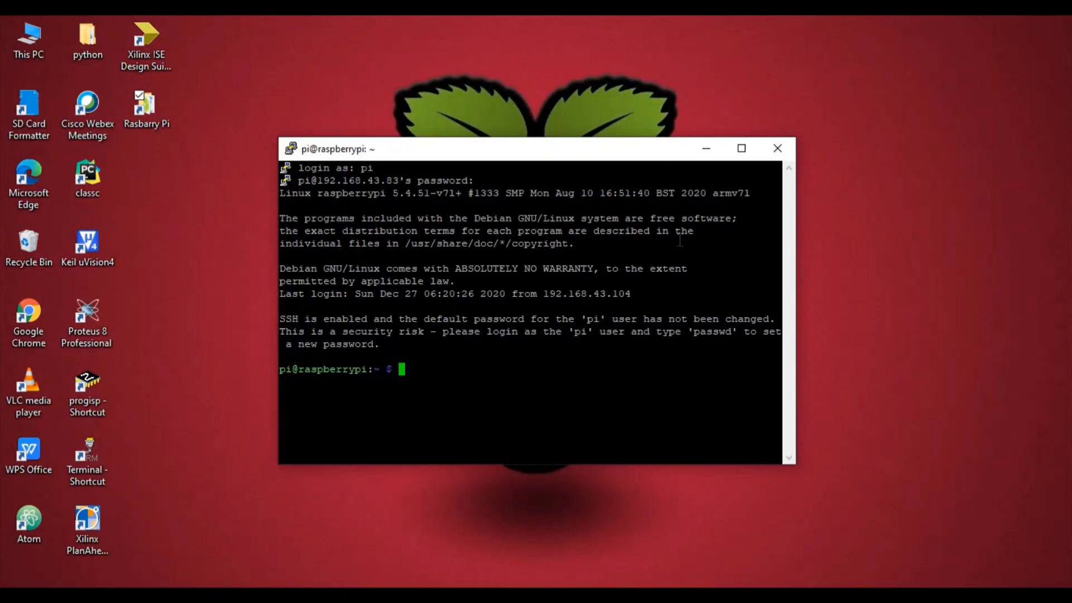
type("sudo raspi-confi")
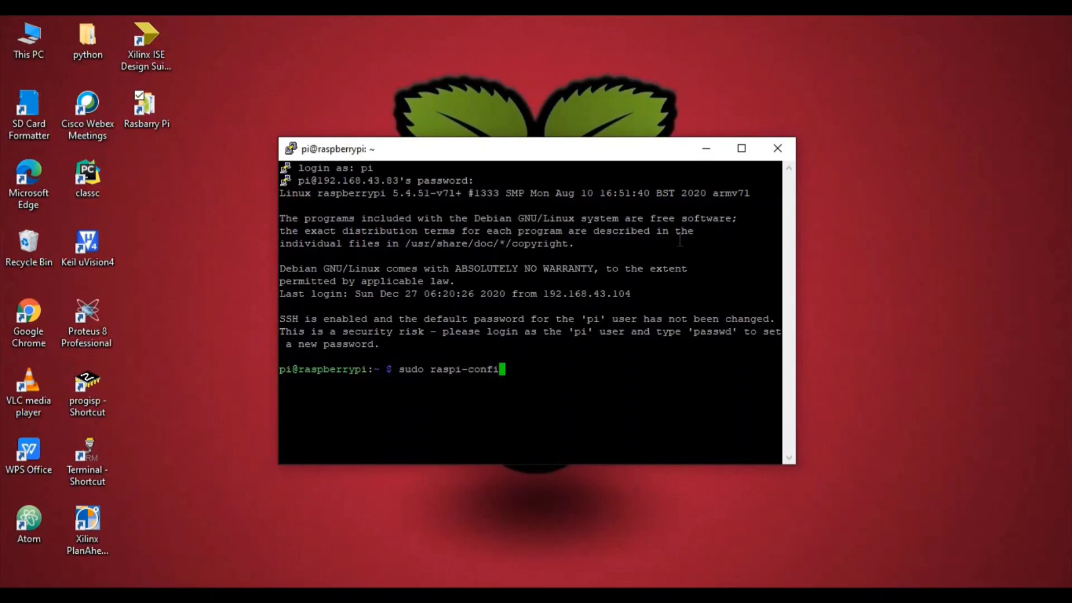
type("g")
Run raspi-config, enable SSH under 3 Interface Options > P2 SSH, and reopen Interface Options
key("Return")
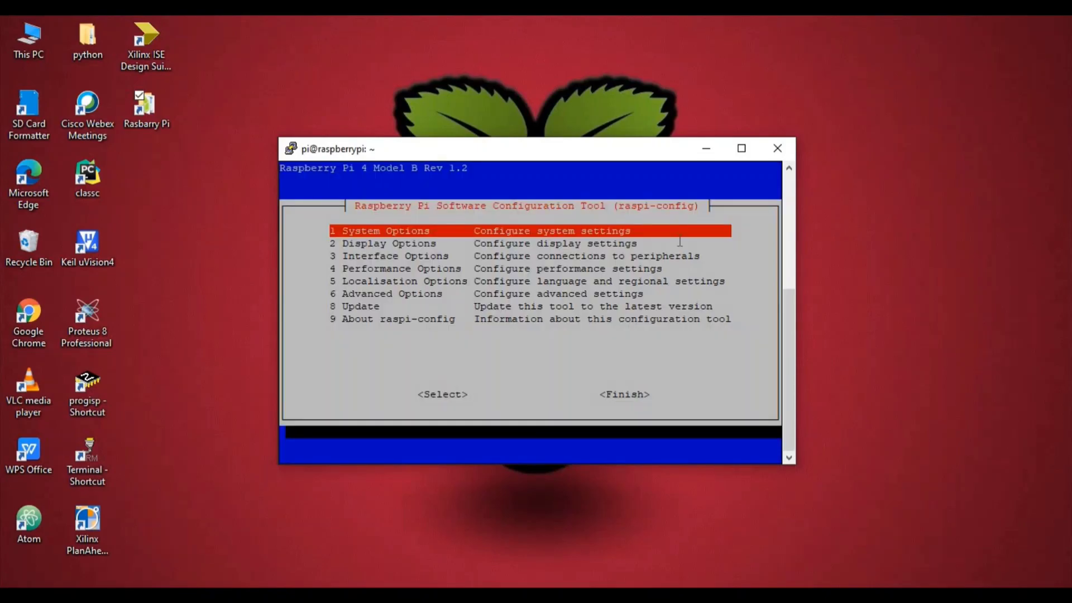
key("Down")
key("Down")
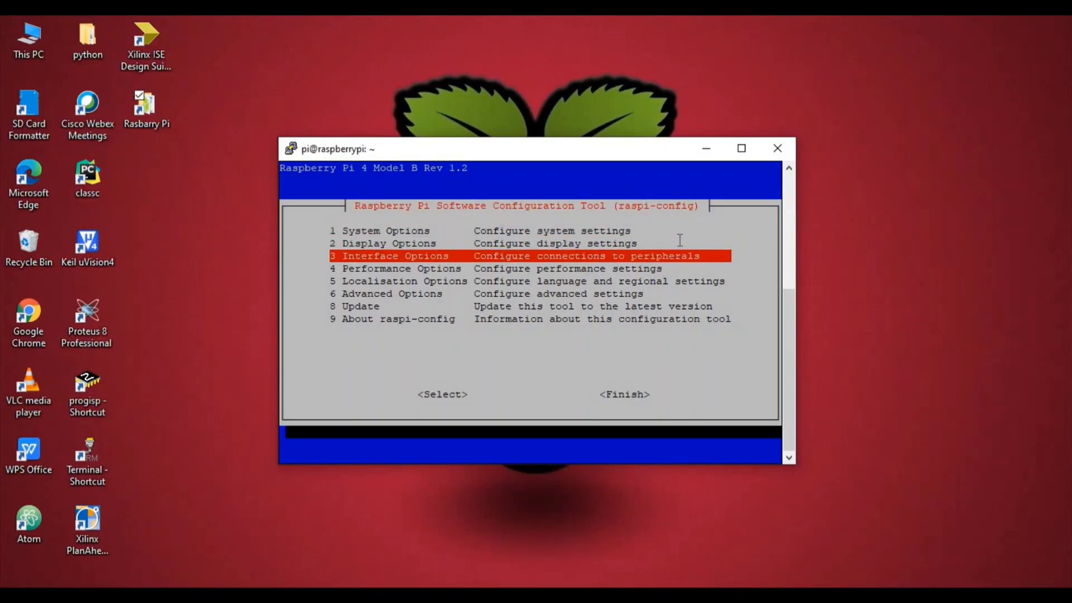
key("Return")
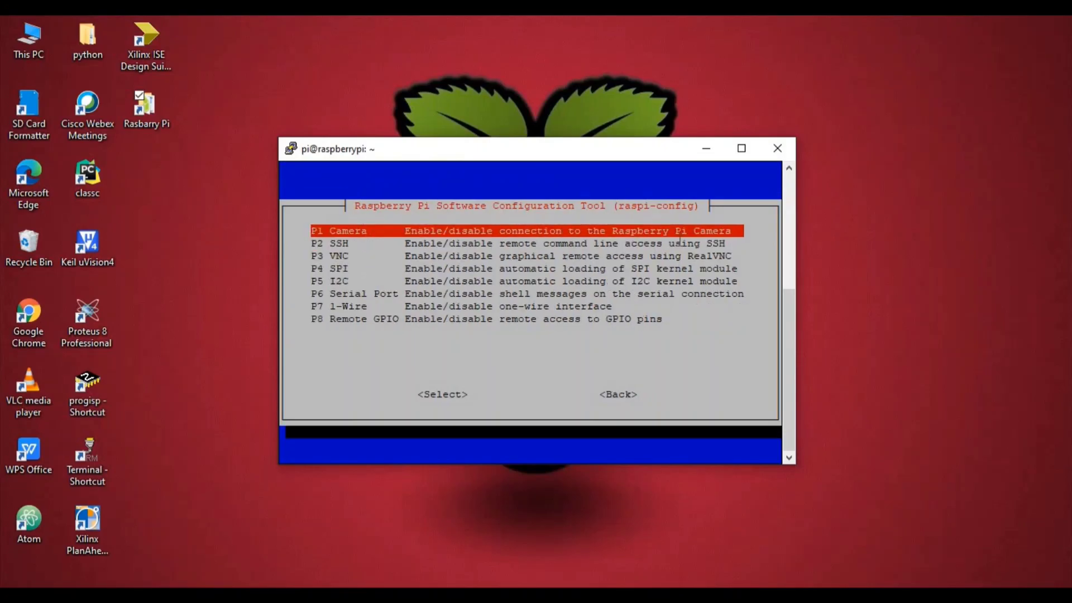
key("Down")
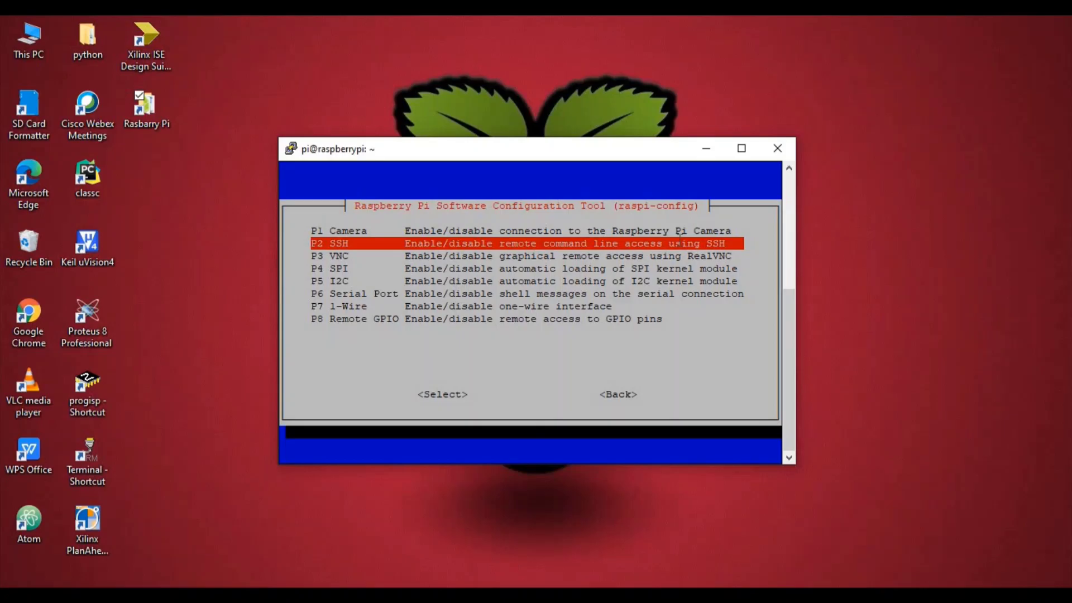
key("Return")
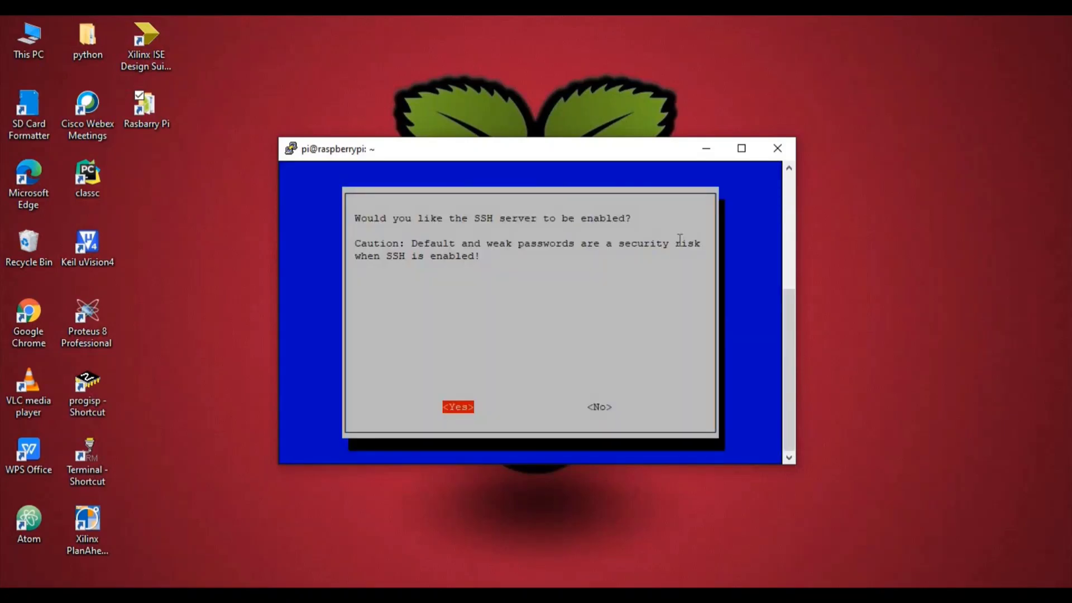
key("Return")
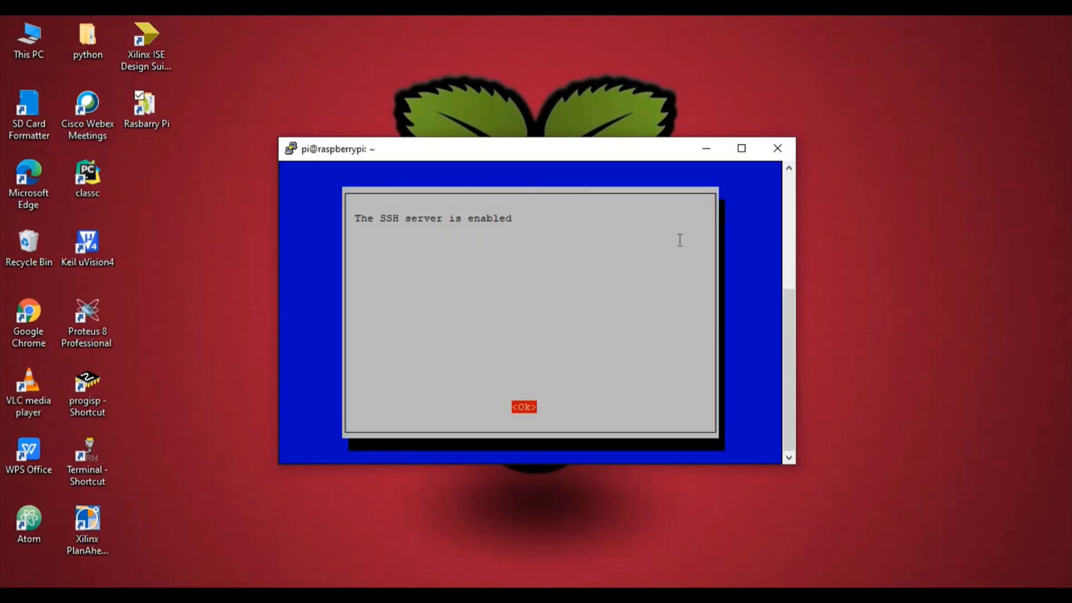
key("Return")
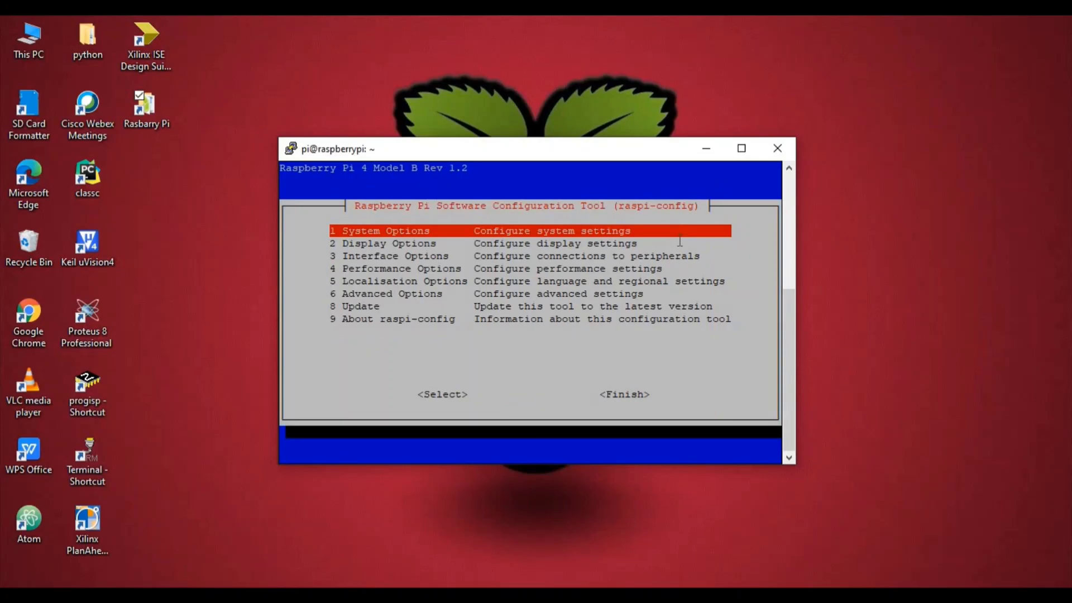
key("Down")
key("Down")
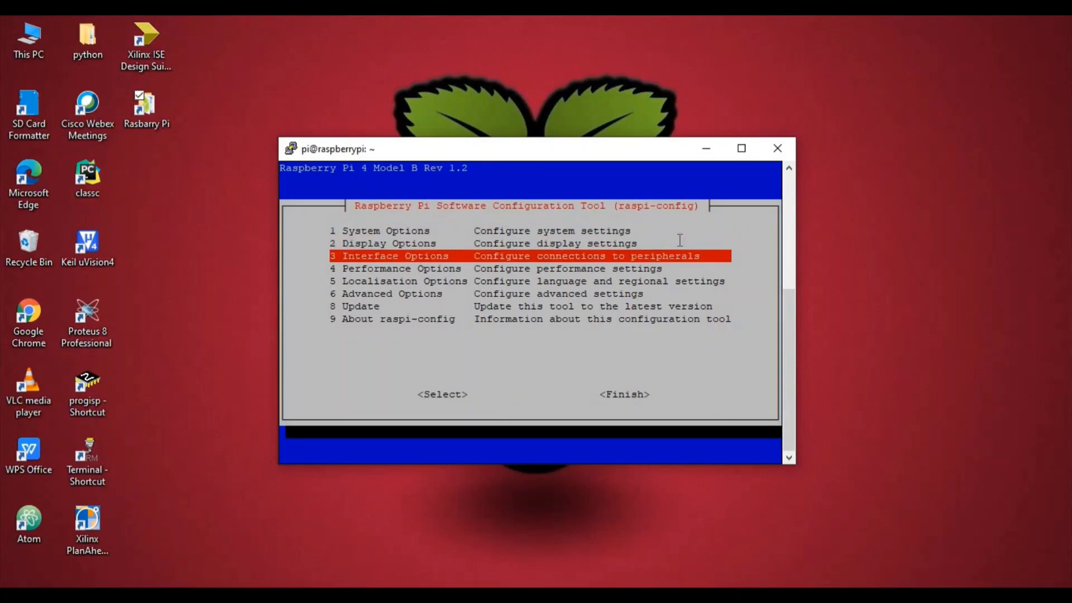
key("Return")
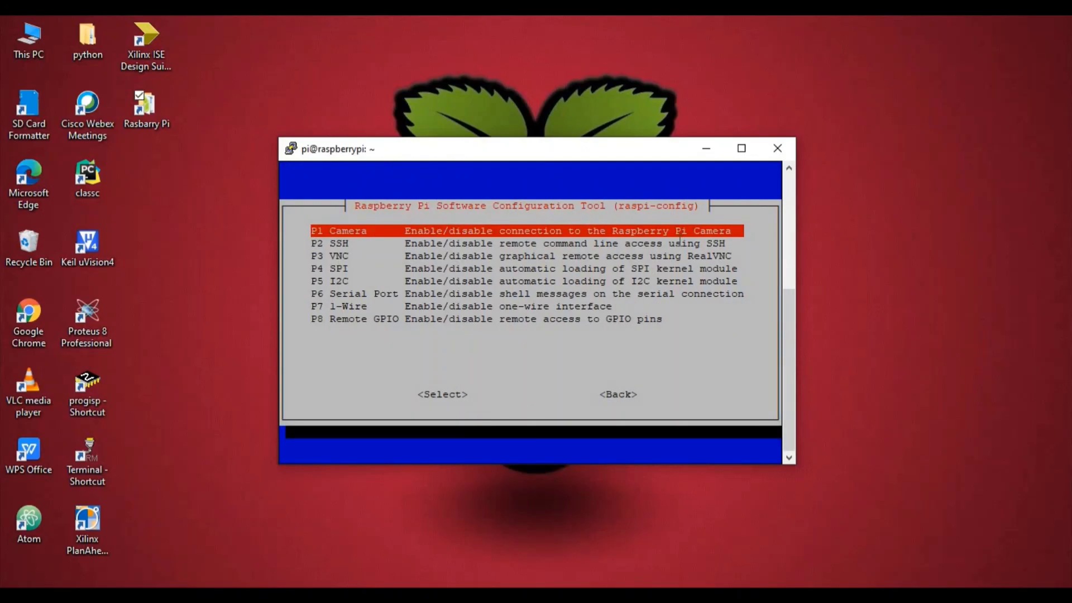
Enable the VNC Server via P3 VNC, answering Yes and then Ok
key("Down")
key("Down")
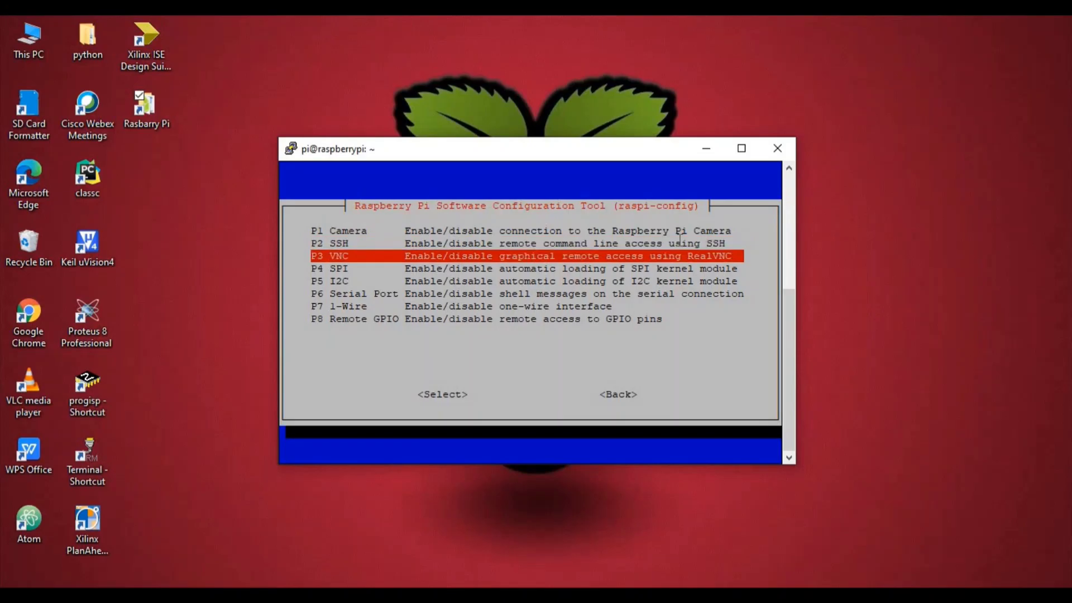
key("Return")
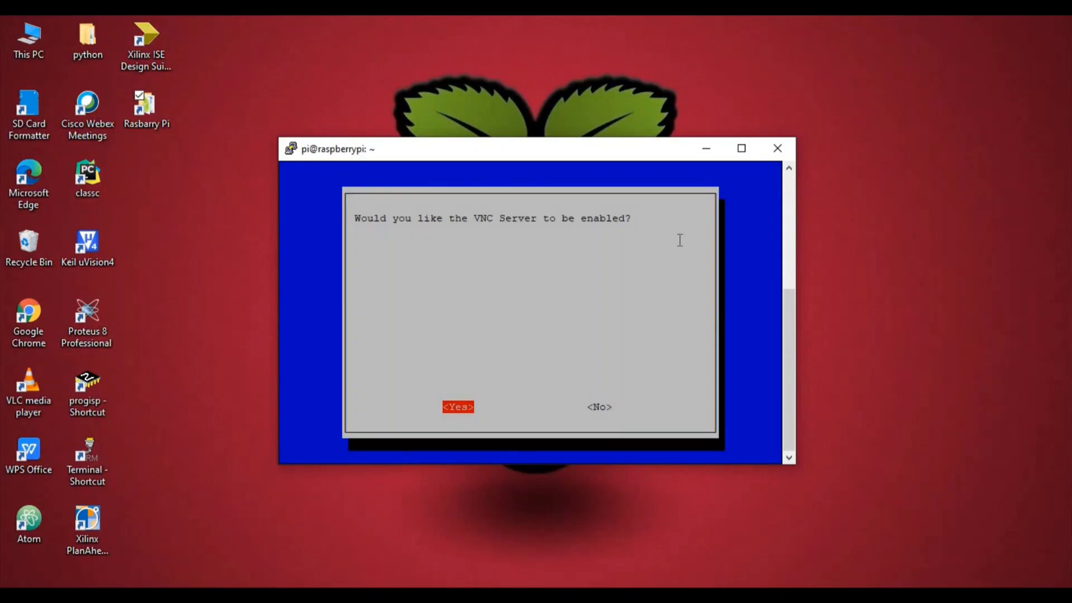
key("Return")
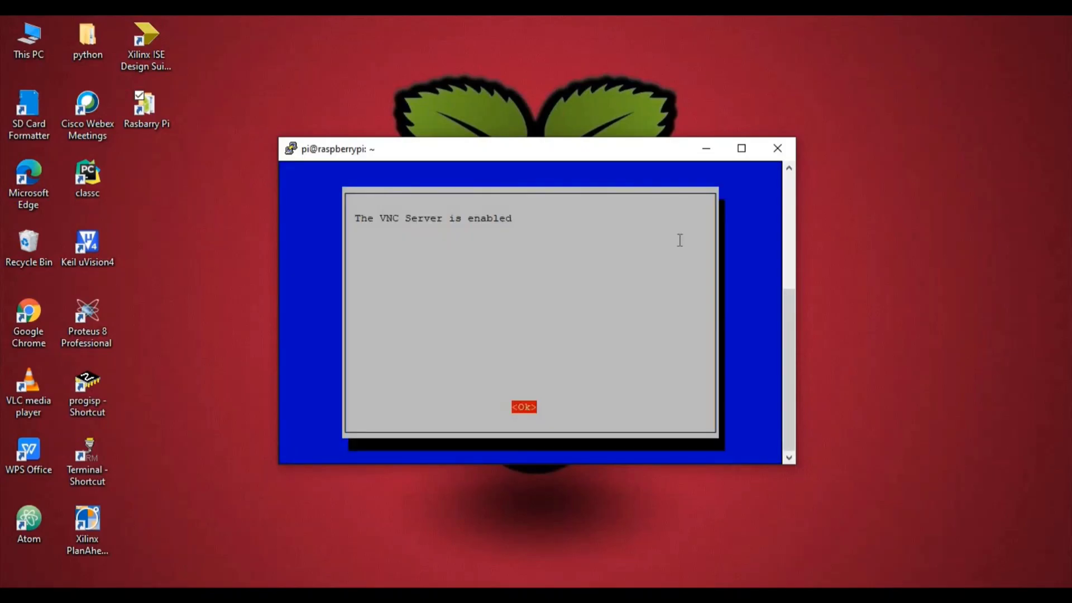
key("Return")
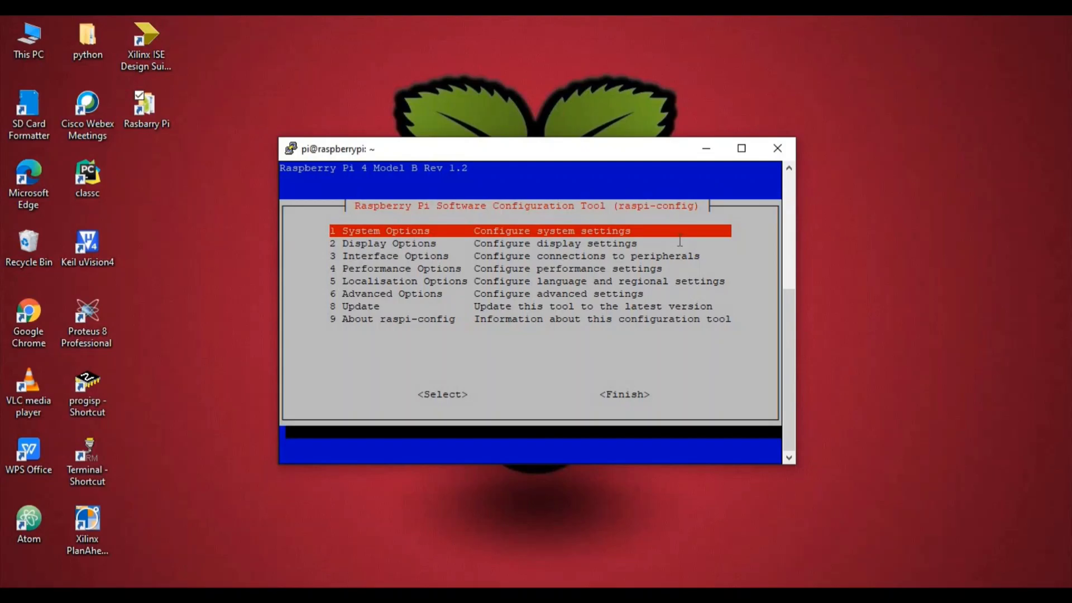
Choose DMT Mode 82 (1920x1080 60Hz 16:9) under Display Options > D1 Resolution
key("Down")
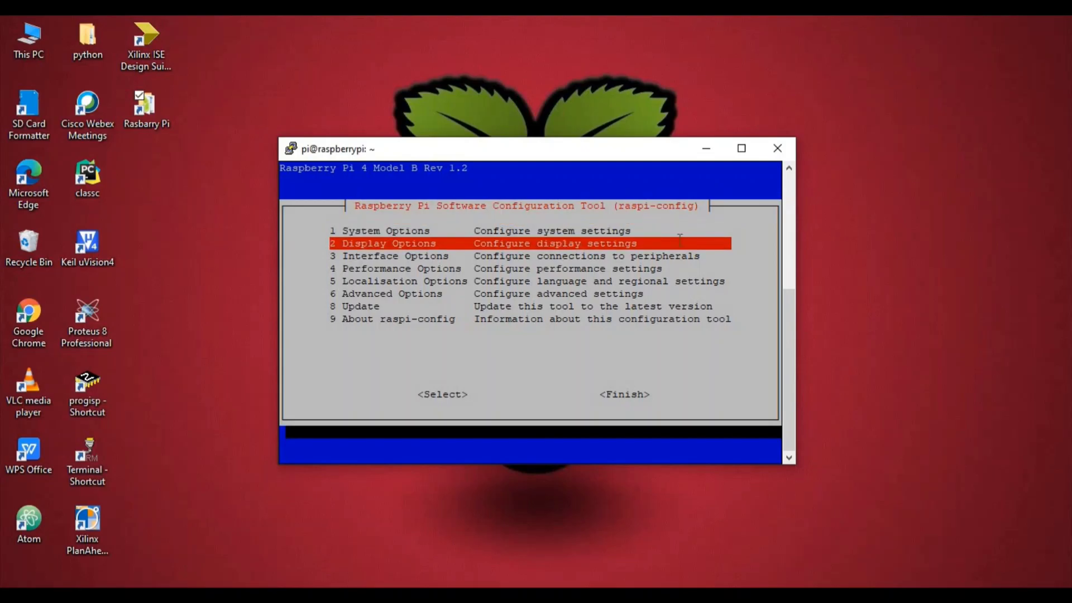
key("Return")
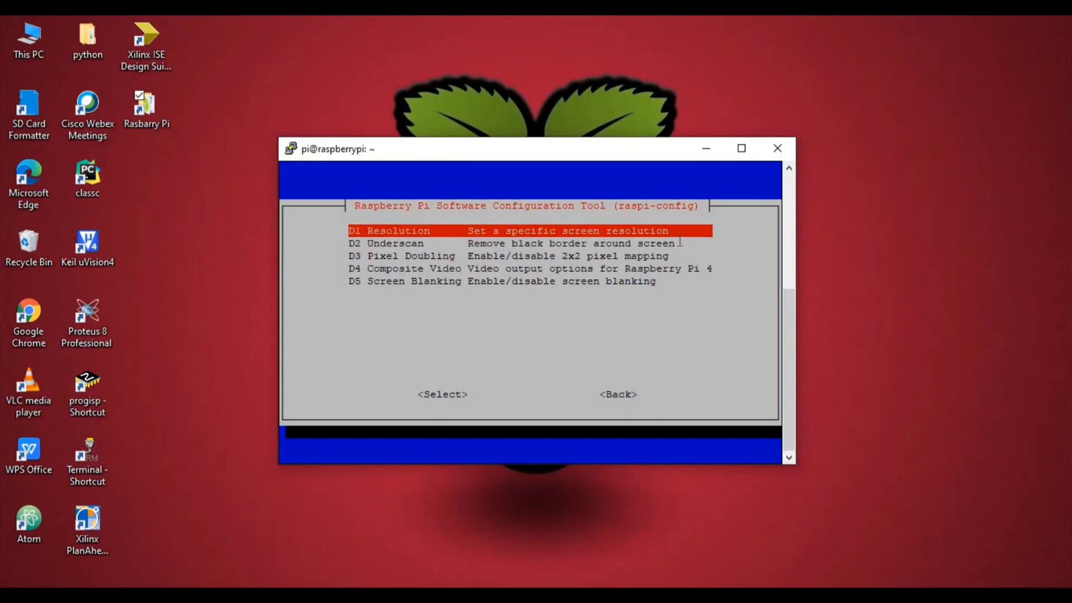
key("Return")
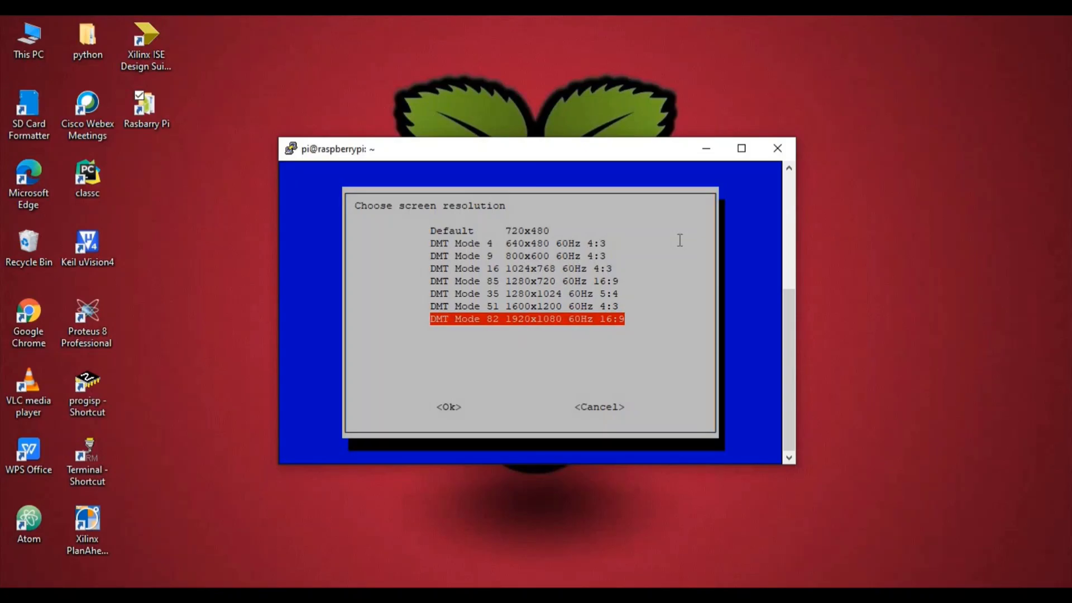
key("Return")
key("Return")
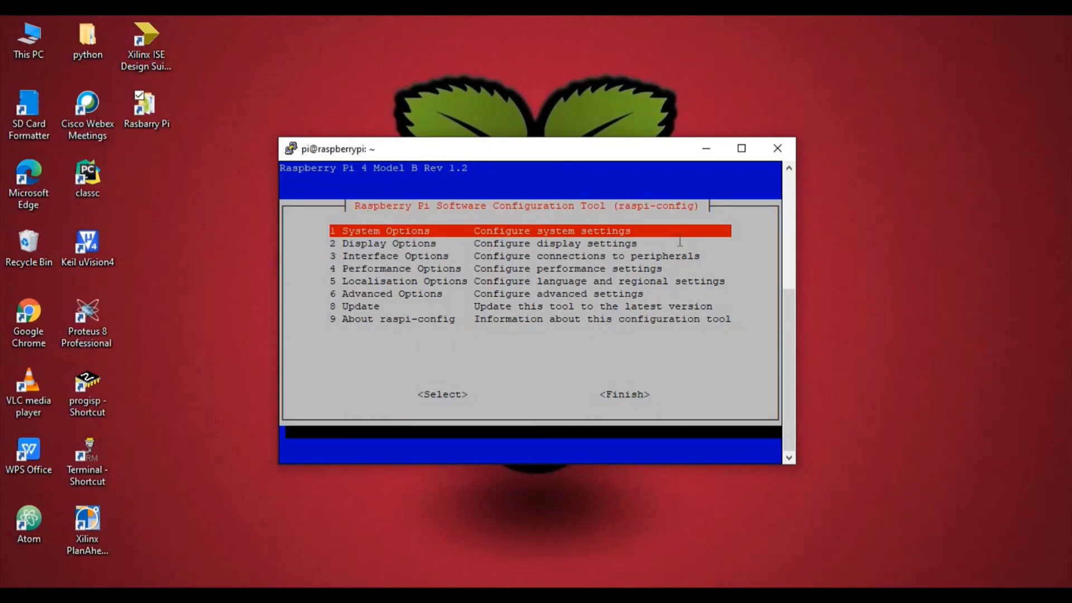
Run raspi-config's 8 Update, which reports version 20201108 already newest, then finish
key("Down")
key("Down")
key("Down")
key("Down")
key("Down")
key("Down")
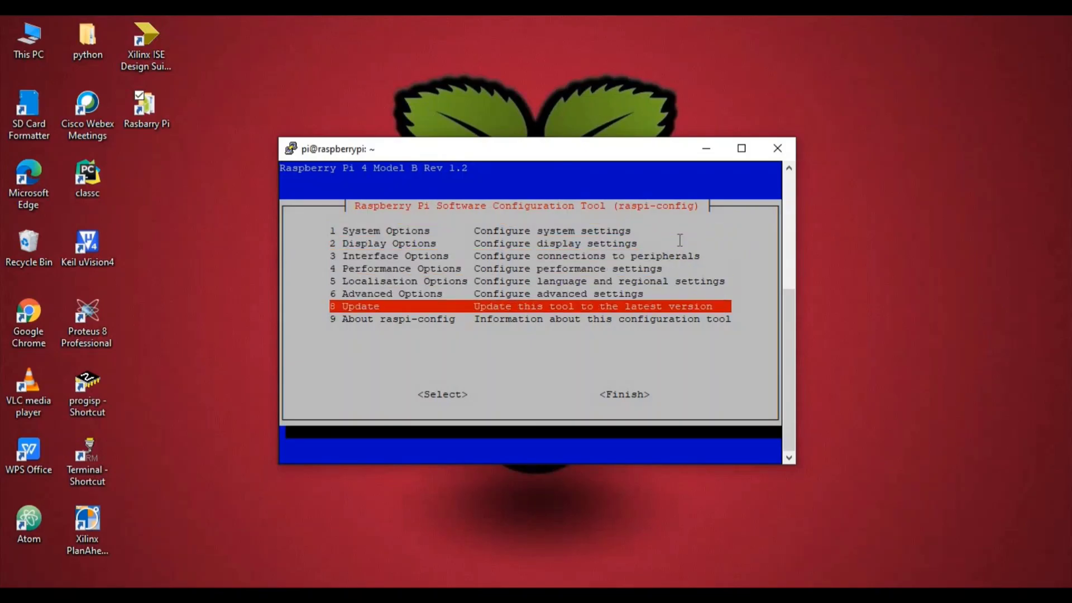
key("Return")
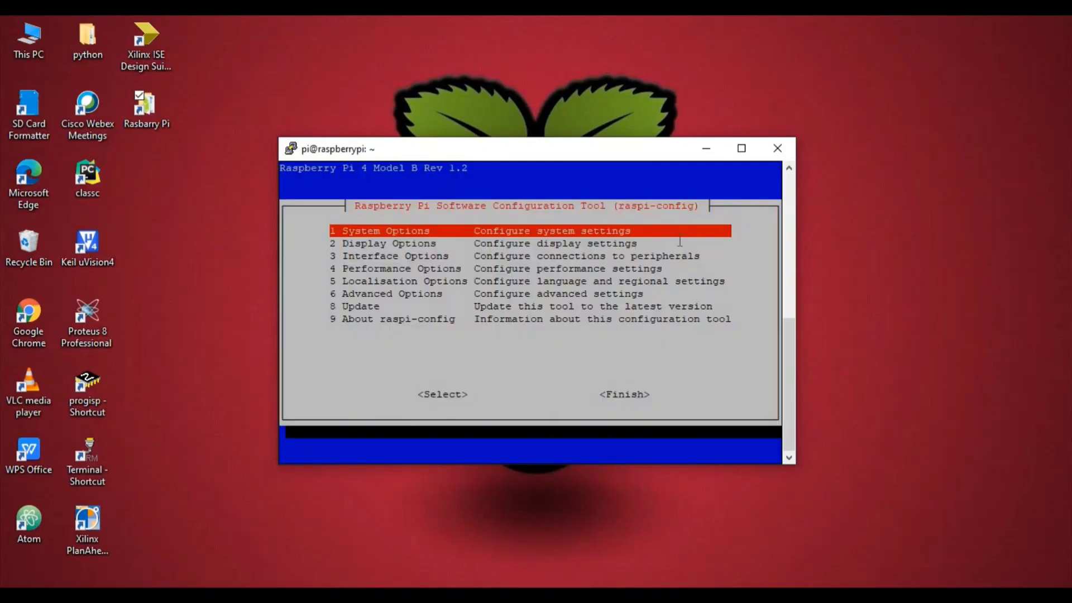
key("Tab")
key("Tab")
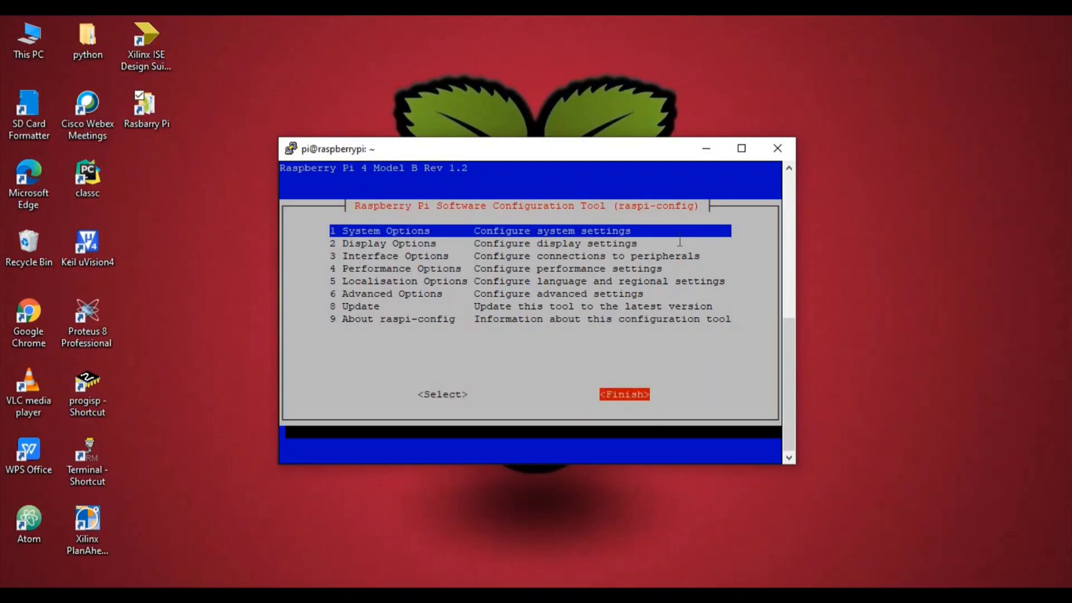
key("Return")
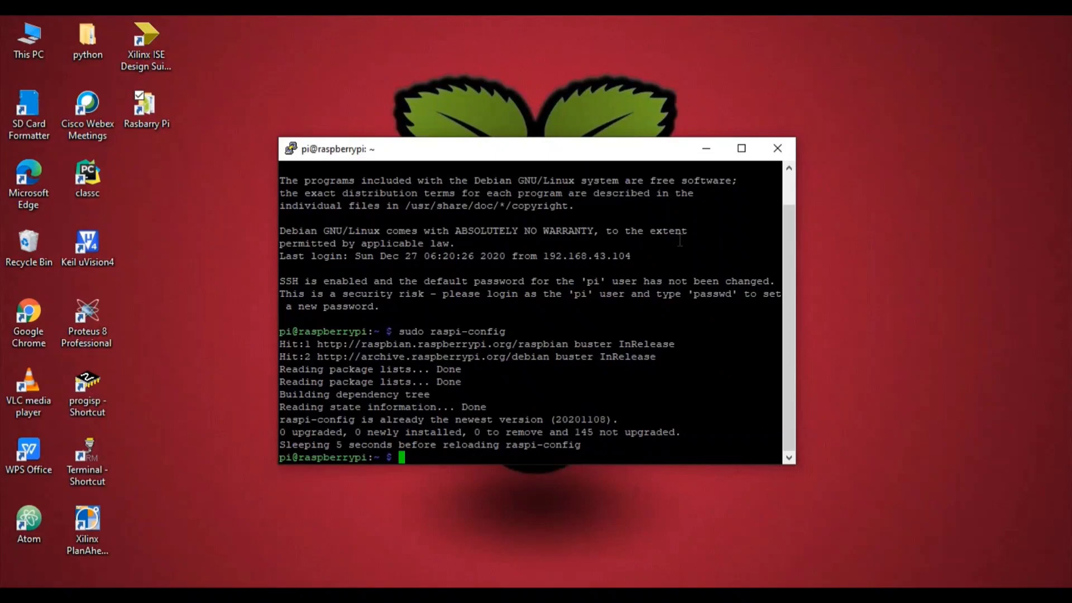
Relaunch sudo raspi-config from command history and exit via Finish to the shell
key("Up")
key("Return")
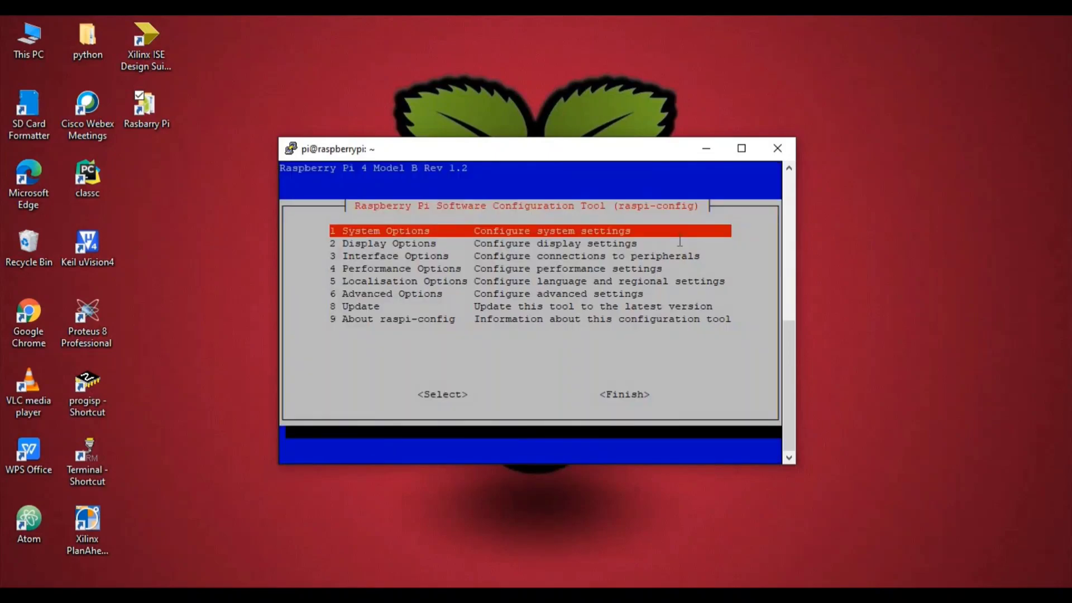
key("Tab")
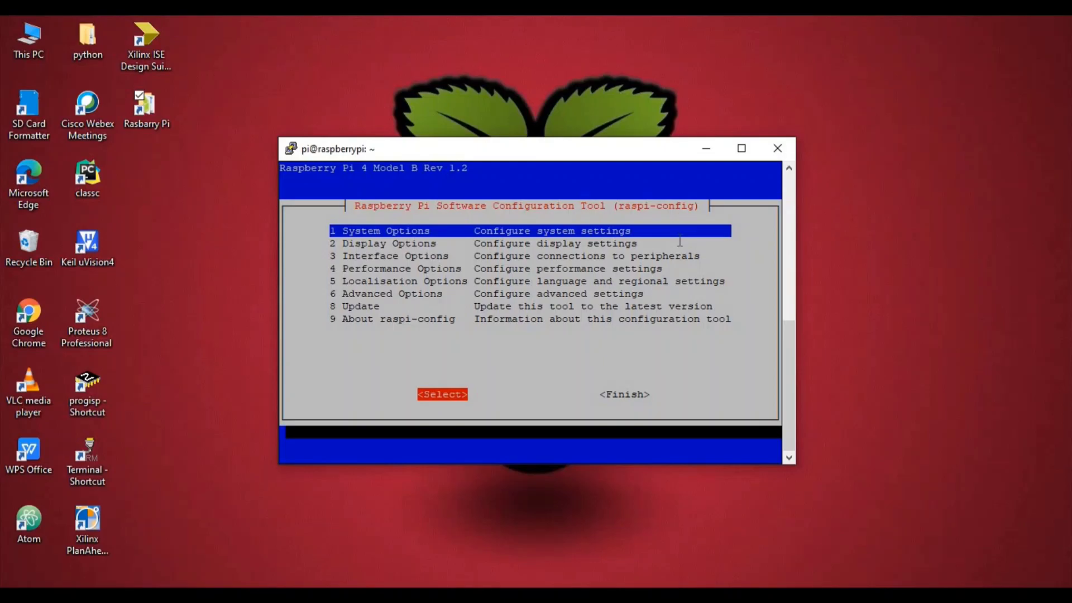
key("Tab")
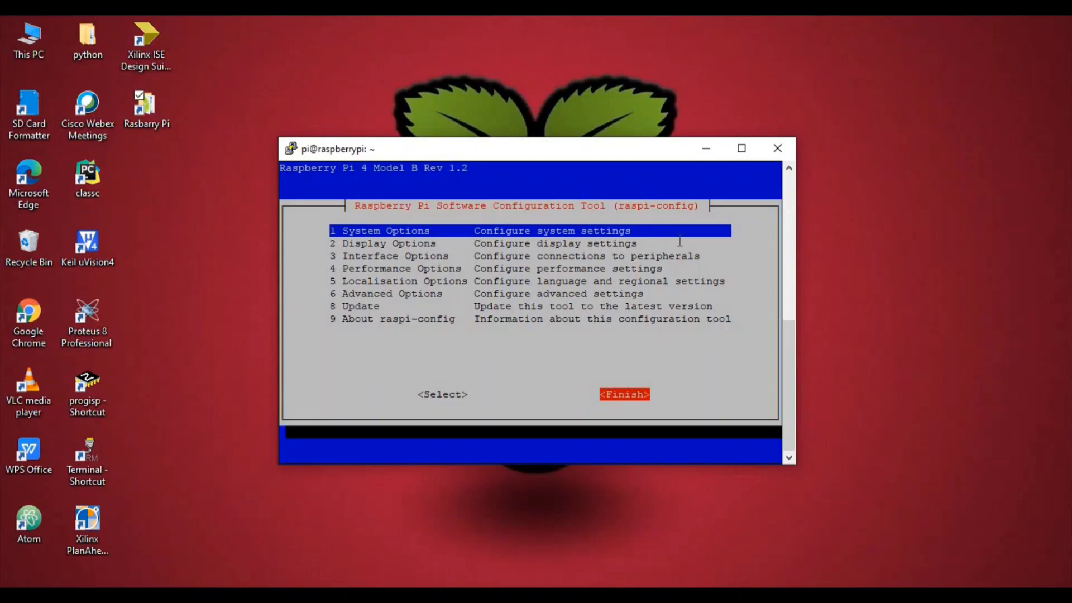
key("Return")
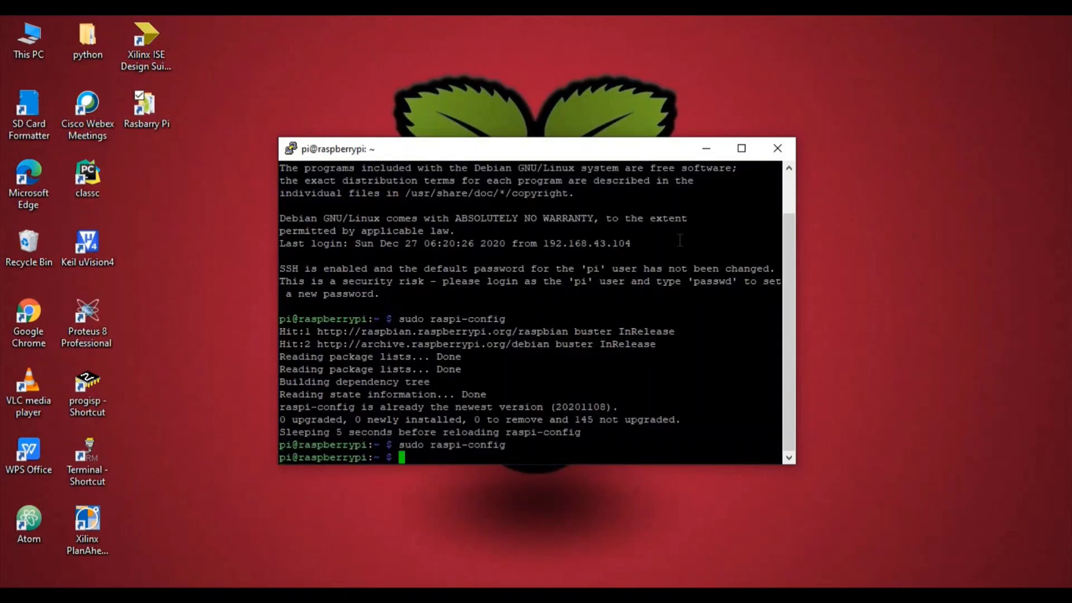
Close the PuTTY session and launch VNC-Viewer from the maximized Rasbarry Pi folder
left_click(777, 147)
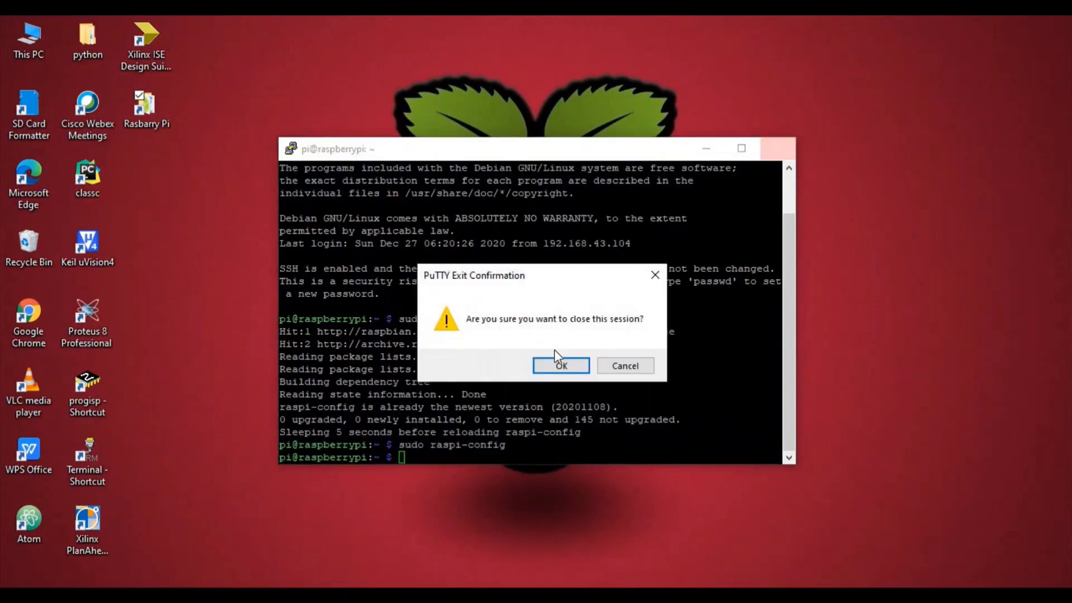
left_click(547, 367)
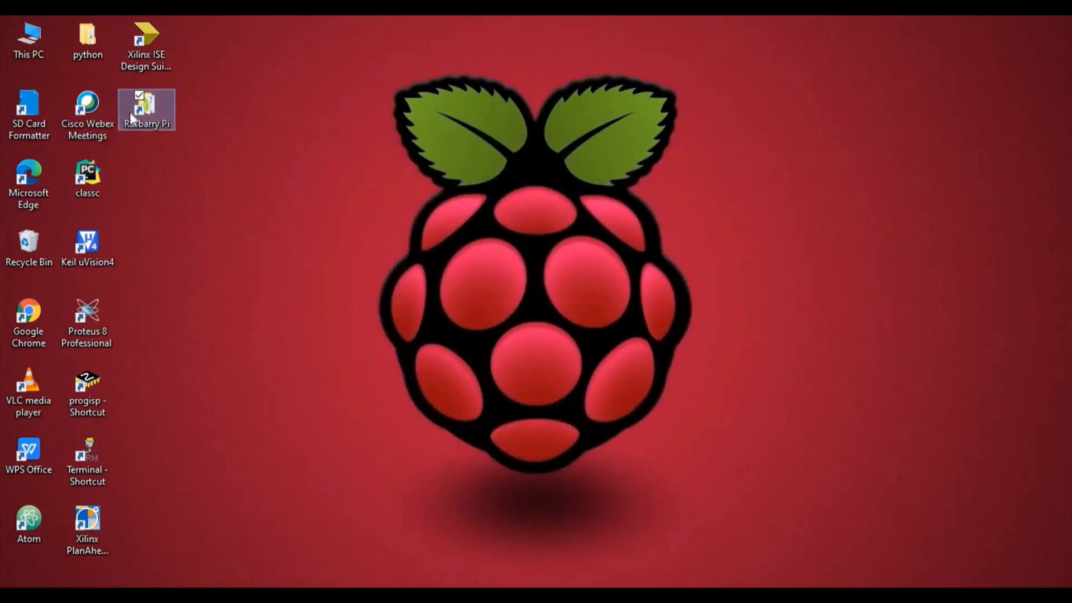
double_click(131, 119)
left_click(782, 128)
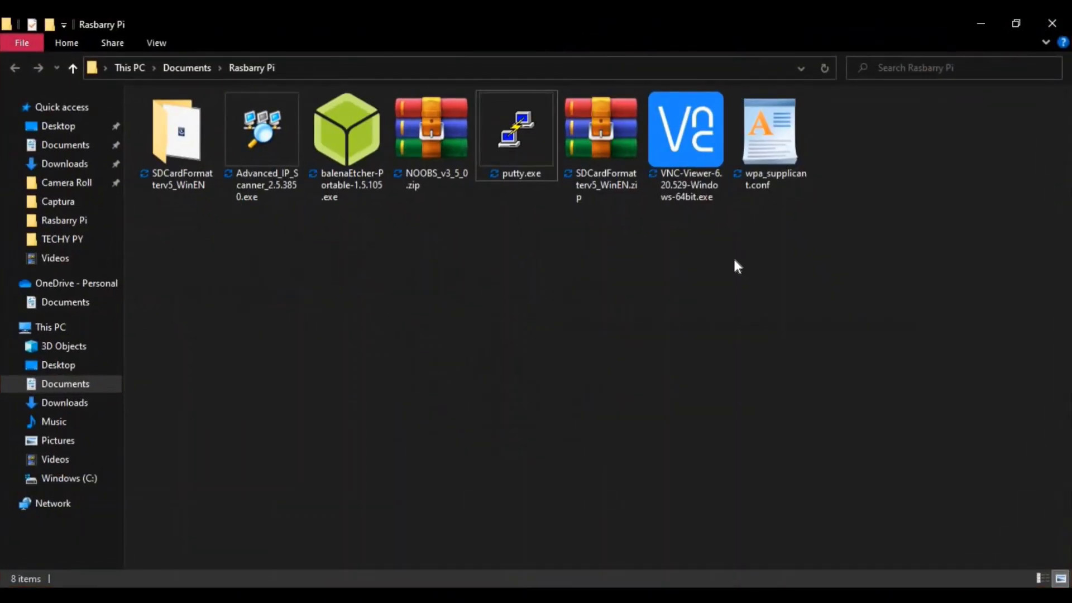
double_click(702, 163)
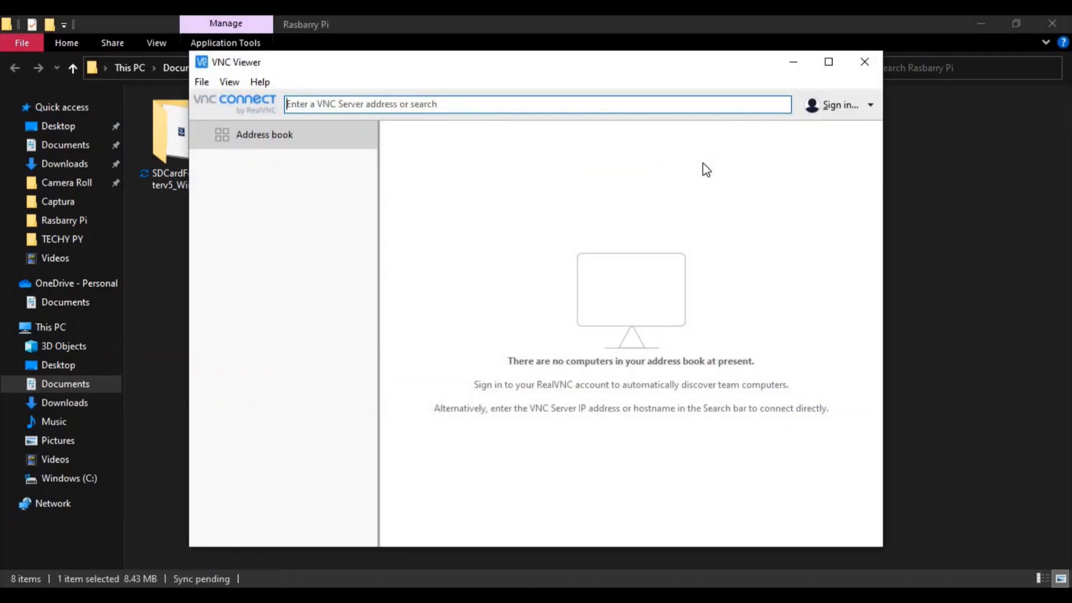
Connect VNC Viewer to 192.168.43.83 and authenticate with the Pi's username and password
type("192.168.43.83")
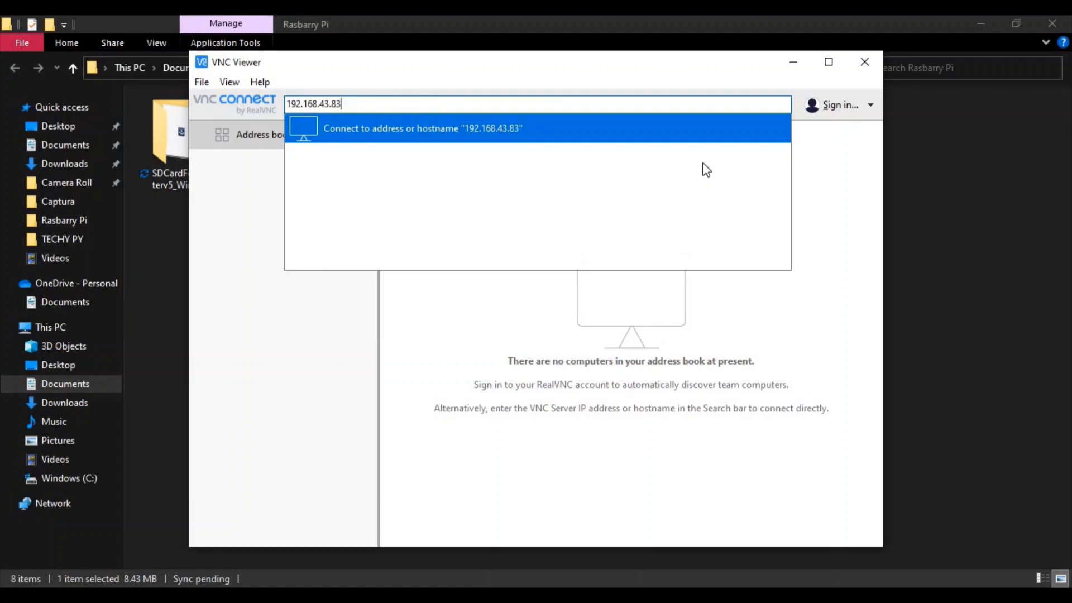
key("Return")
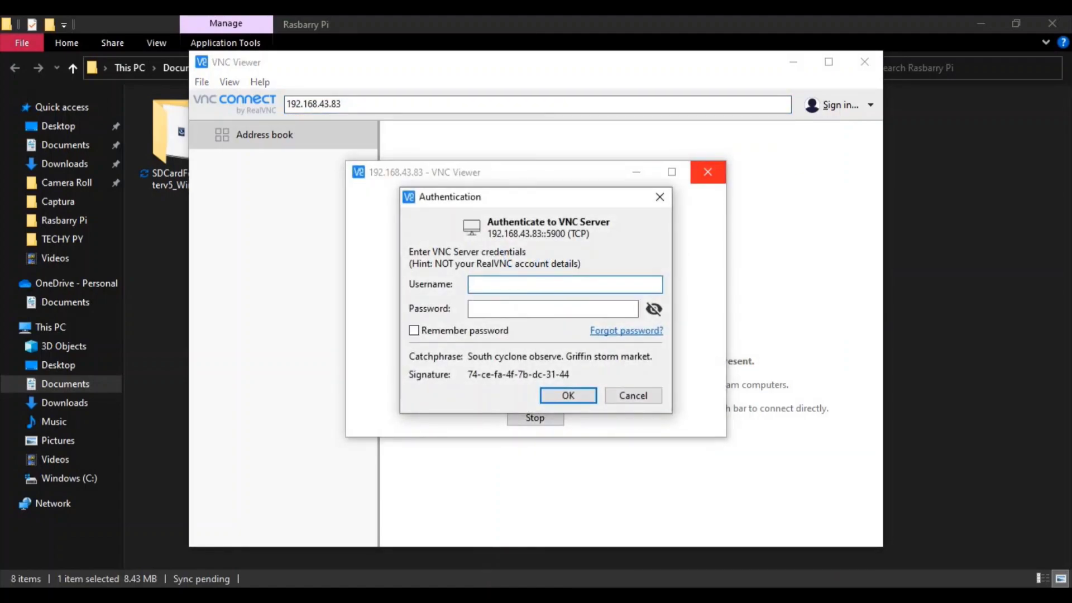
type("pi")
key("Tab")
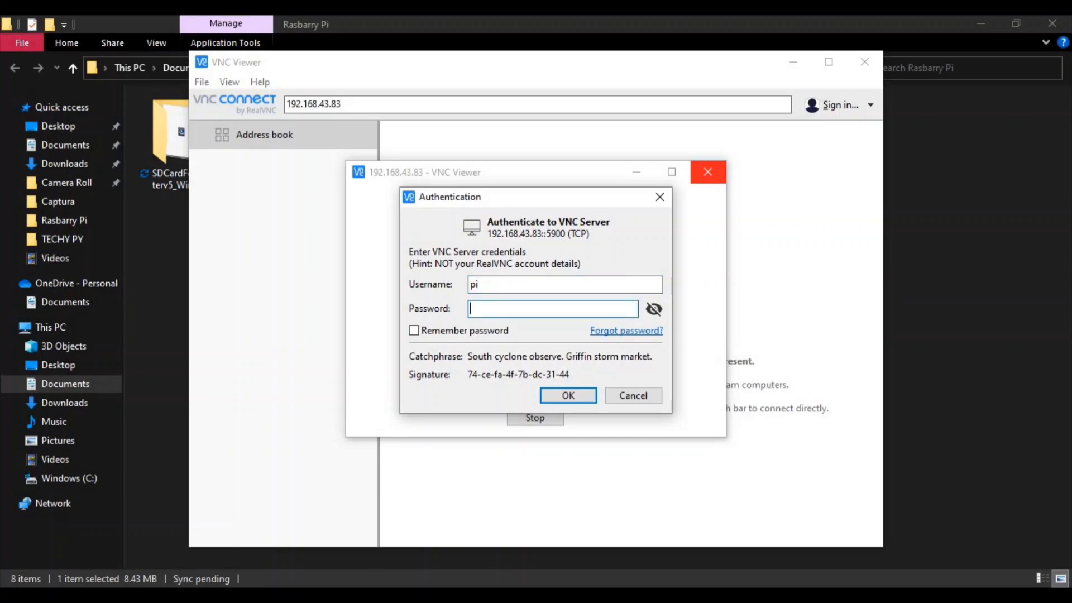
type("raspberry")
key("Return")
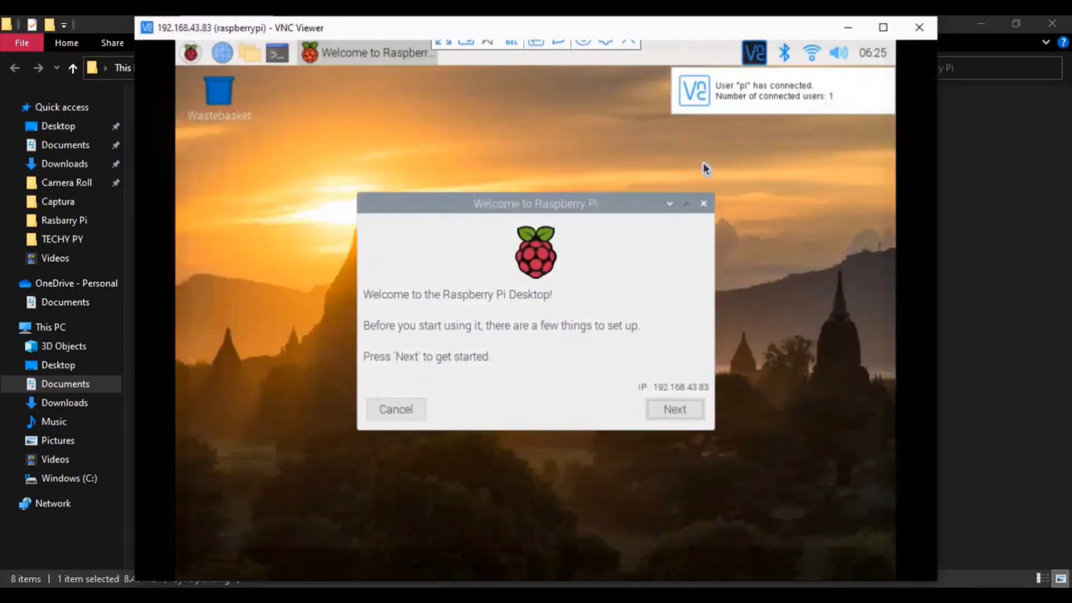
Start the setup wizard and choose India as country and English as language
left_click(682, 412)
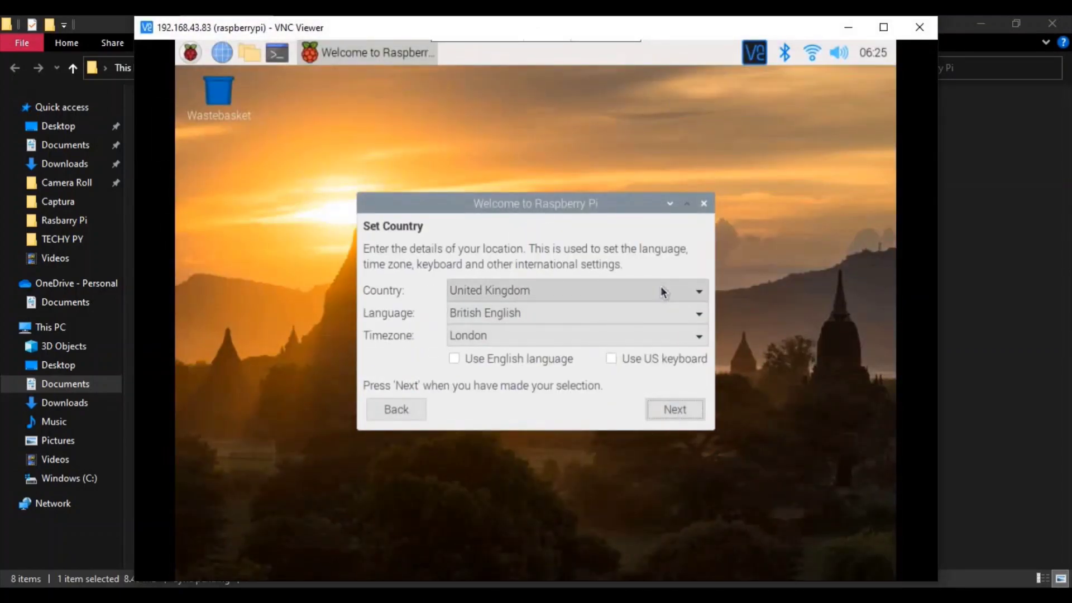
left_click(662, 292)
scroll(661, 324, "down", 1)
scroll(662, 326, "up", 3)
scroll(661, 326, "up", 15)
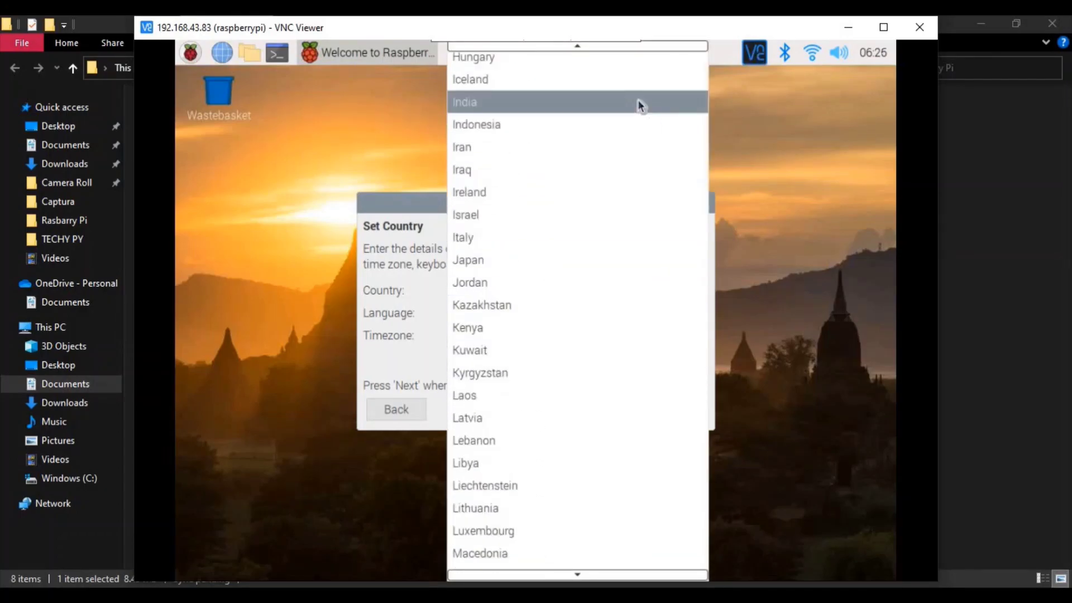
left_click(641, 105)
left_click(581, 320)
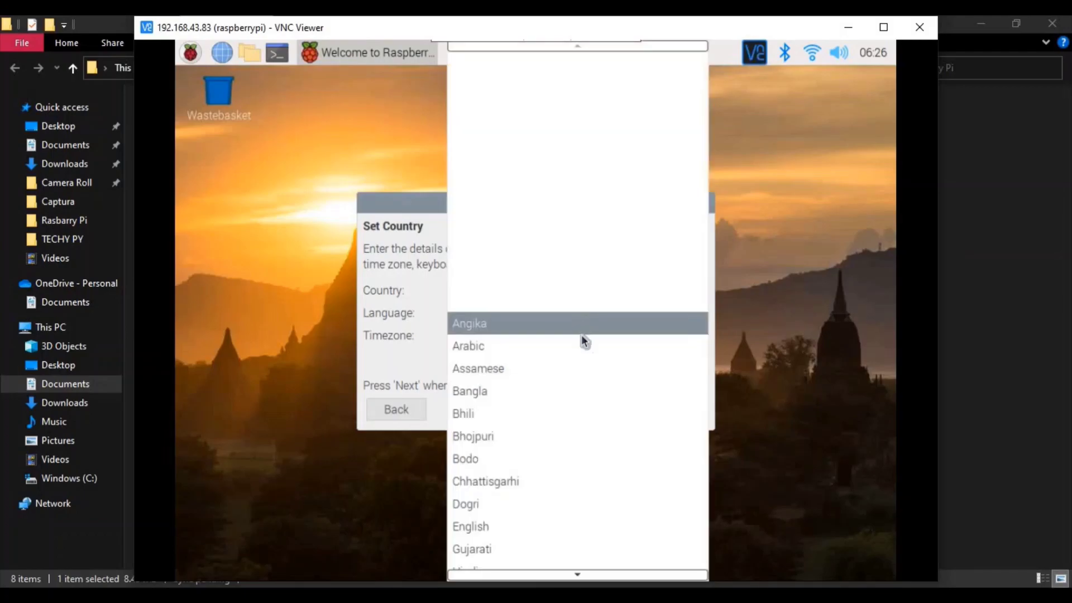
left_click(529, 469)
Keep the Kolkata timezone, tick Use US keyboard, and continue to the password step
left_click(580, 335)
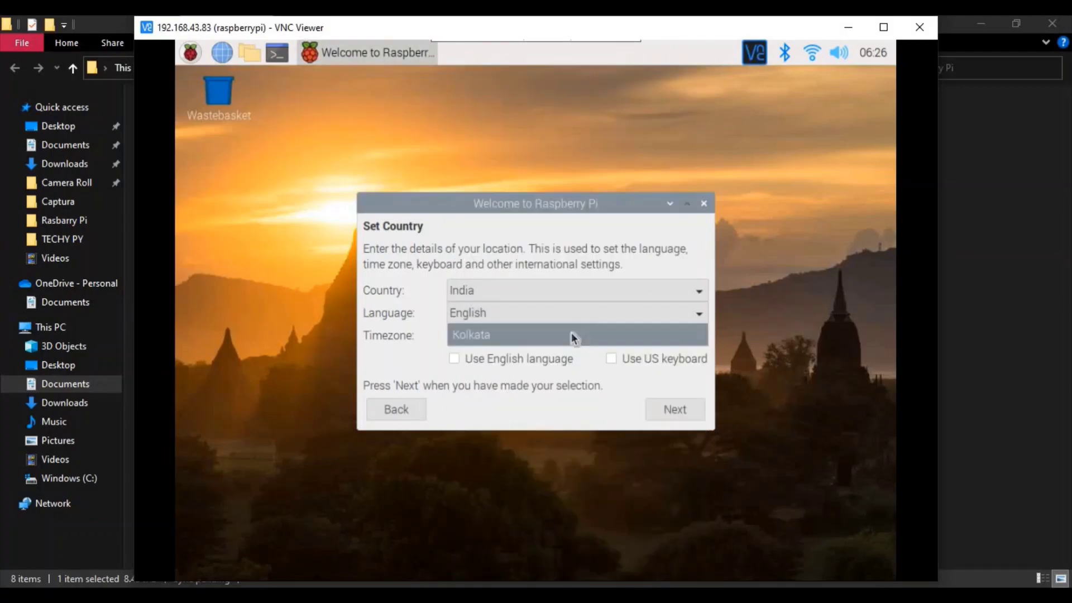
left_click(611, 358)
left_click(674, 410)
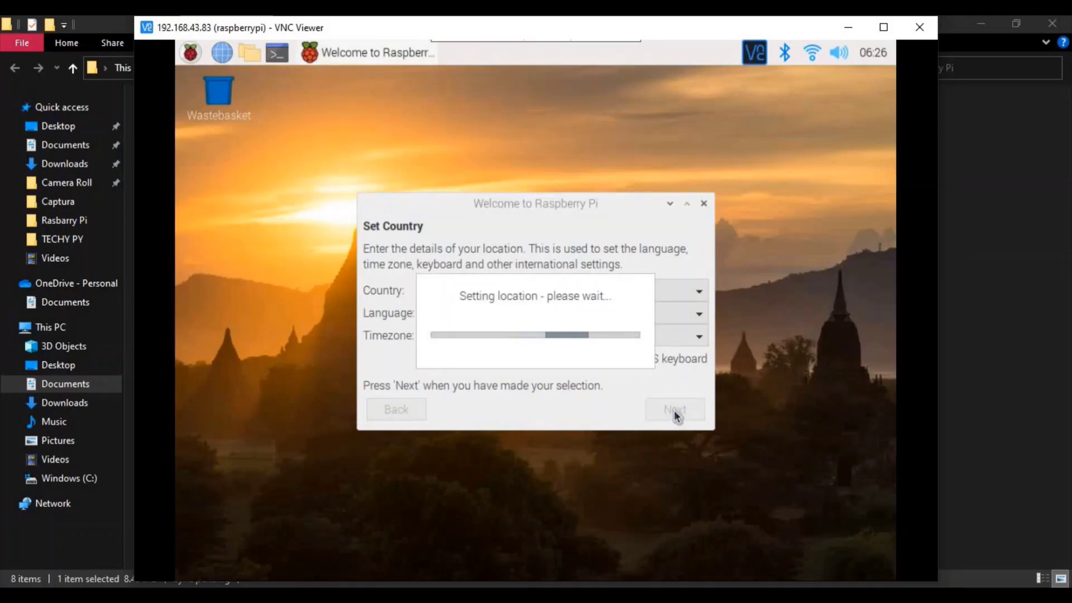
left_click(614, 309)
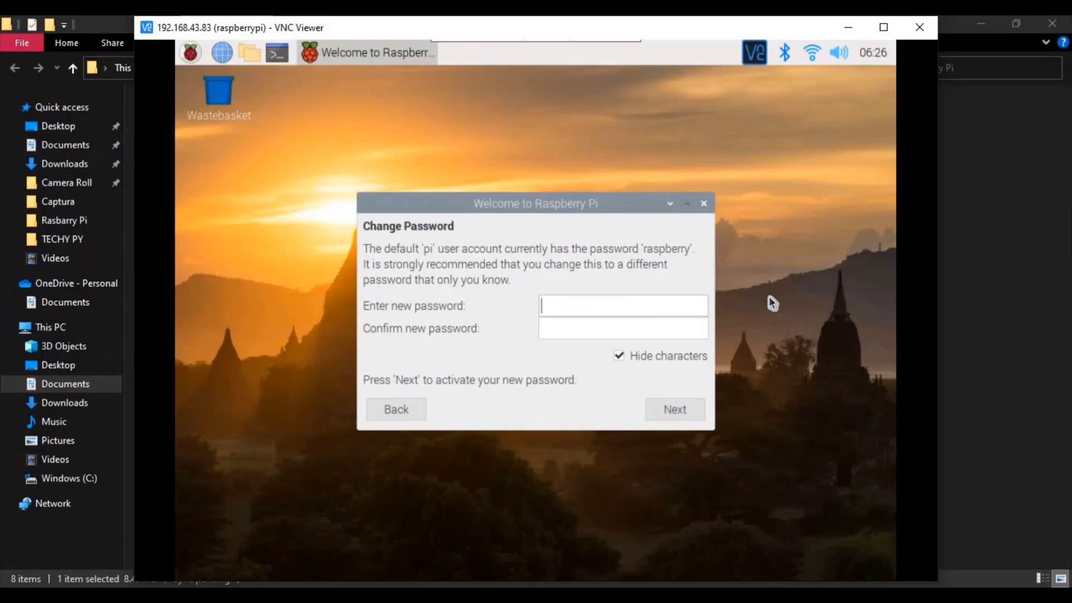
Enter and confirm a new account password, then continue past the Set Up Screen step
type("********")
key("Tab")
type("*******")
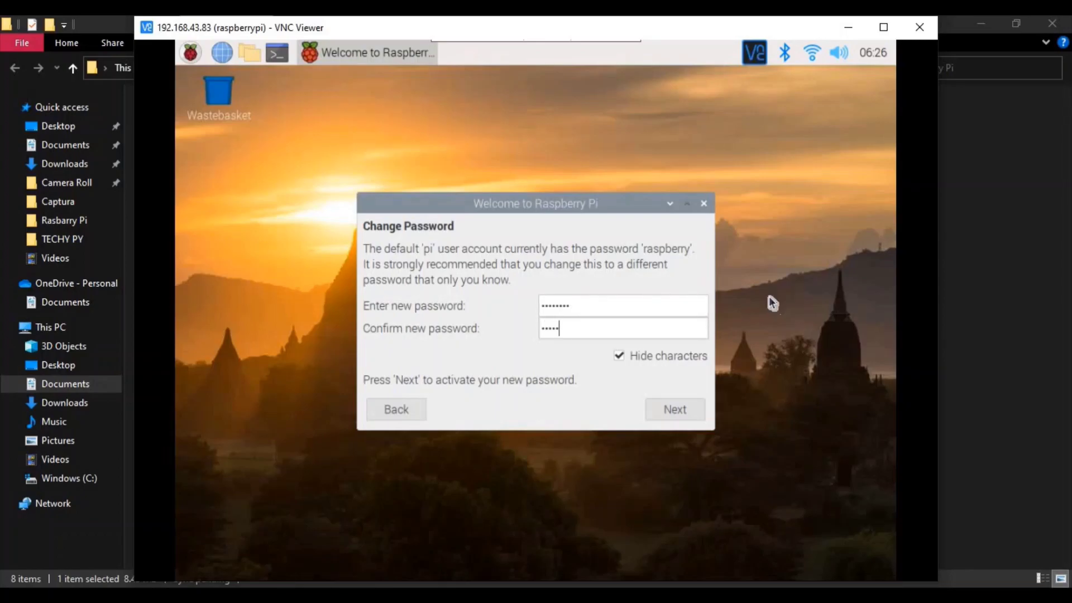
type("*")
left_click(686, 410)
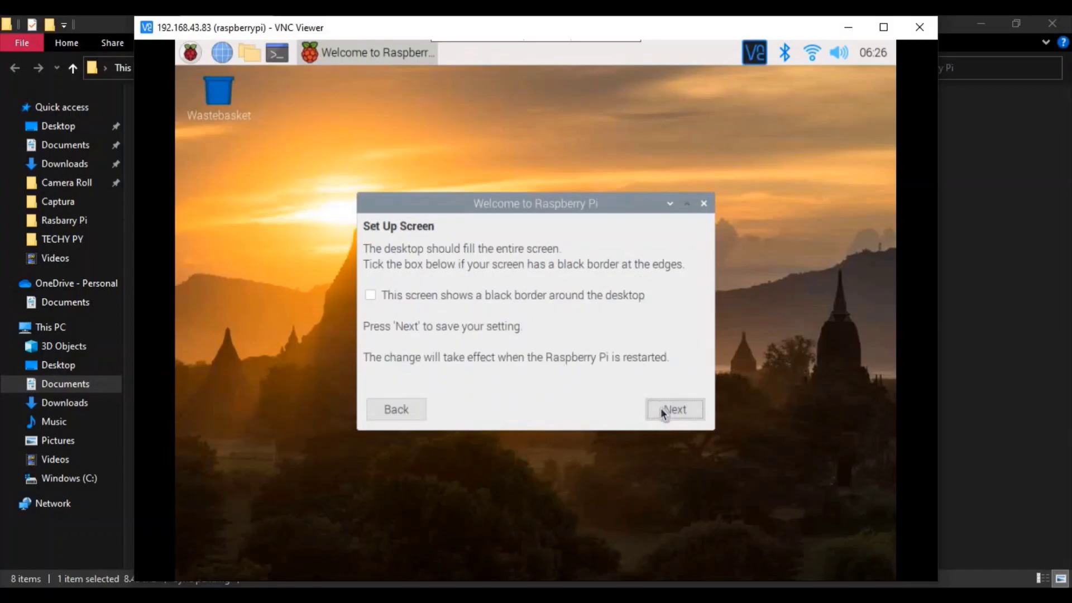
left_click(663, 414)
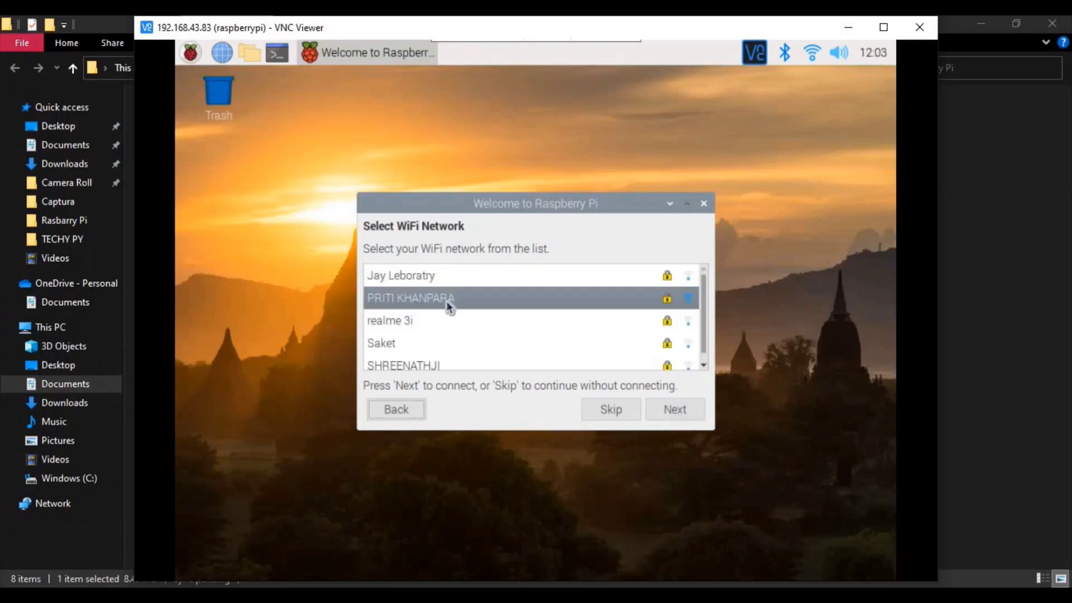
Continue past WiFi, run the software update check, and restart the Pi from Setup Complete
left_click(680, 414)
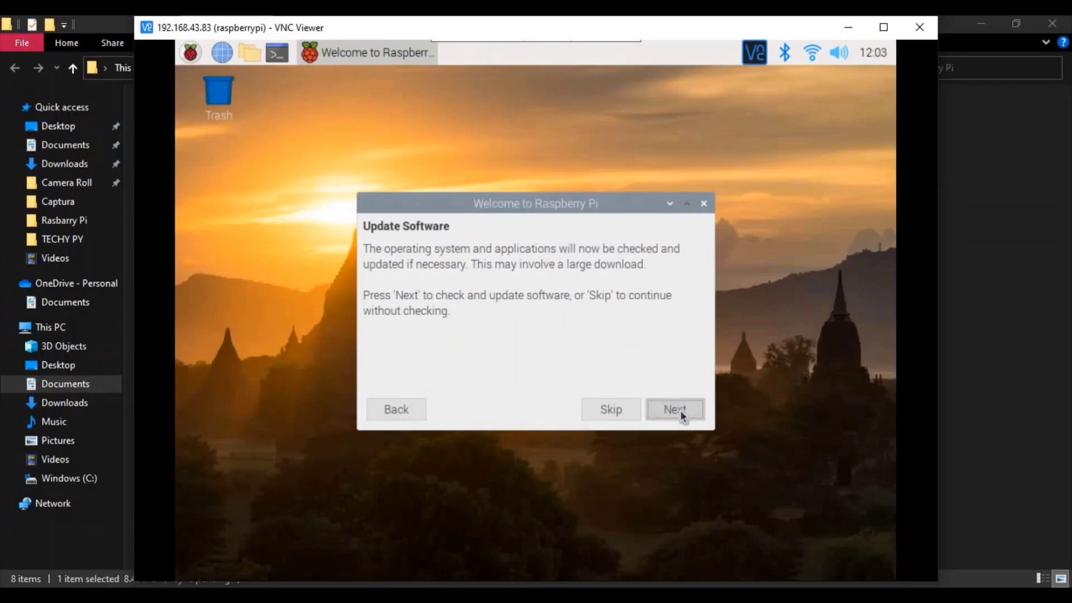
left_click(681, 412)
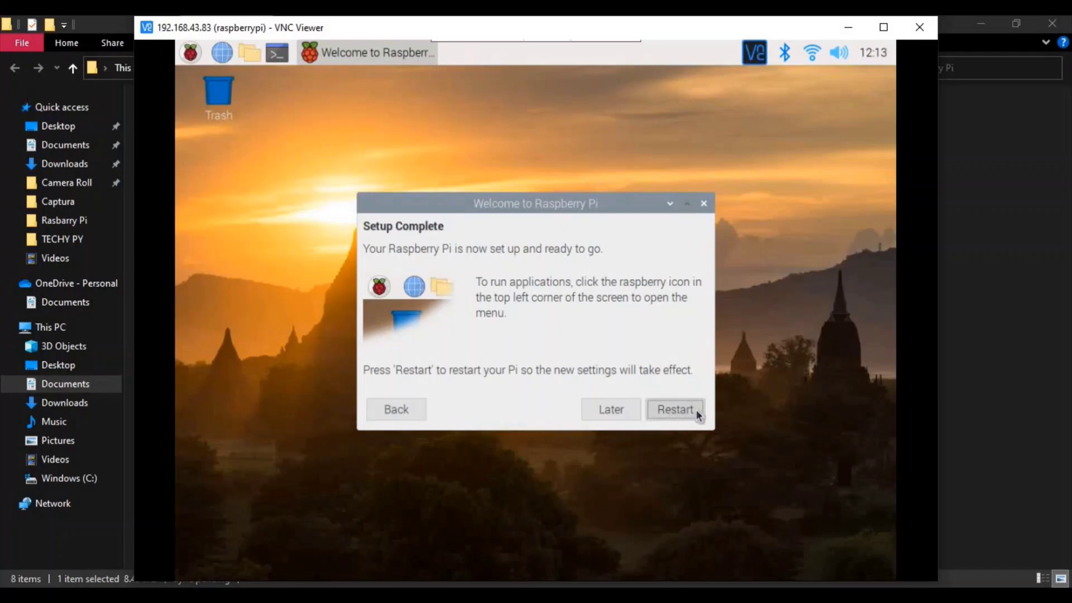
left_click(679, 413)
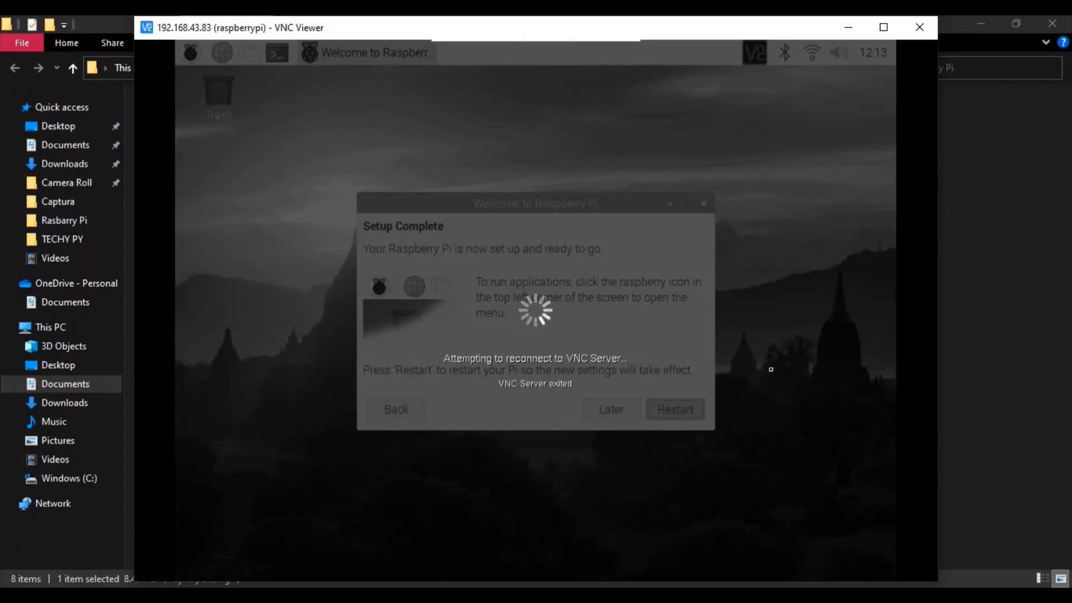